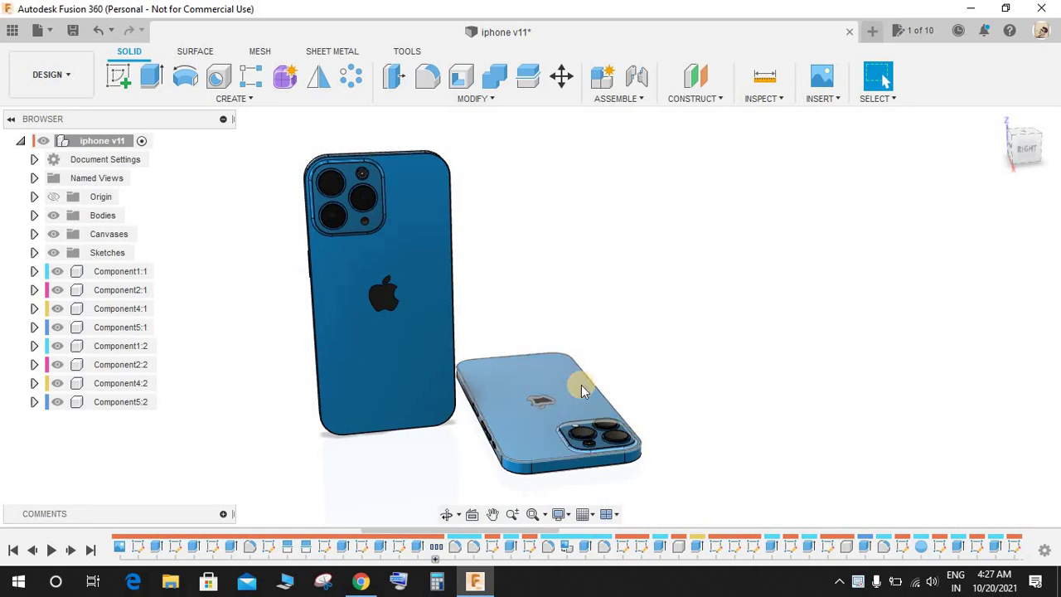
Switch to Chrome, examine the iPhone 13 Pro Max dimensions and reference drawings on dimensions.com, and return to Fusion 360
left_click(361, 581)
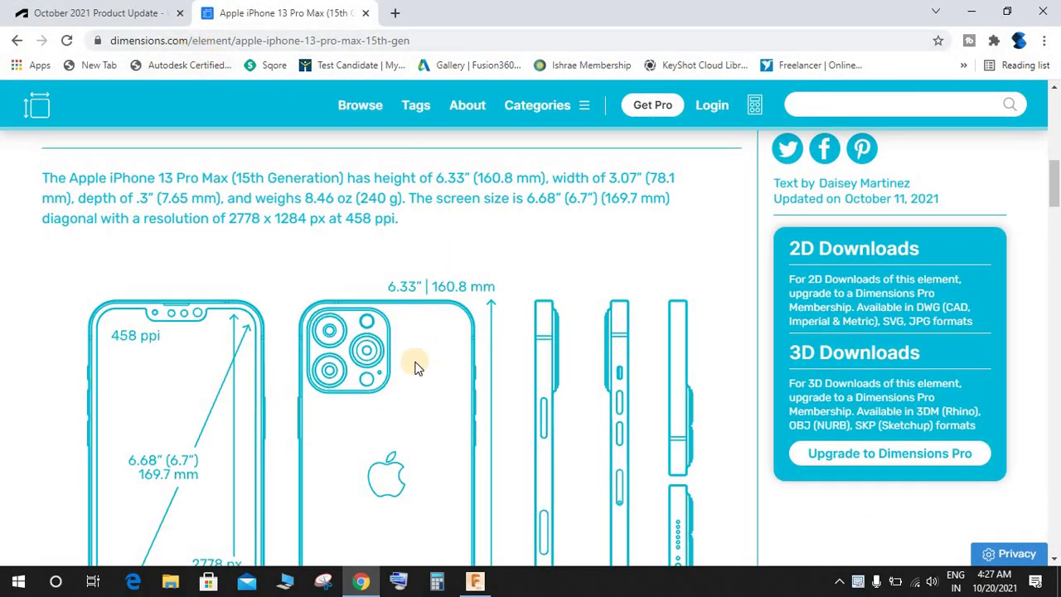
scroll(417, 368, "down", 3)
scroll(414, 368, "up", 6)
scroll(420, 403, "down", 3)
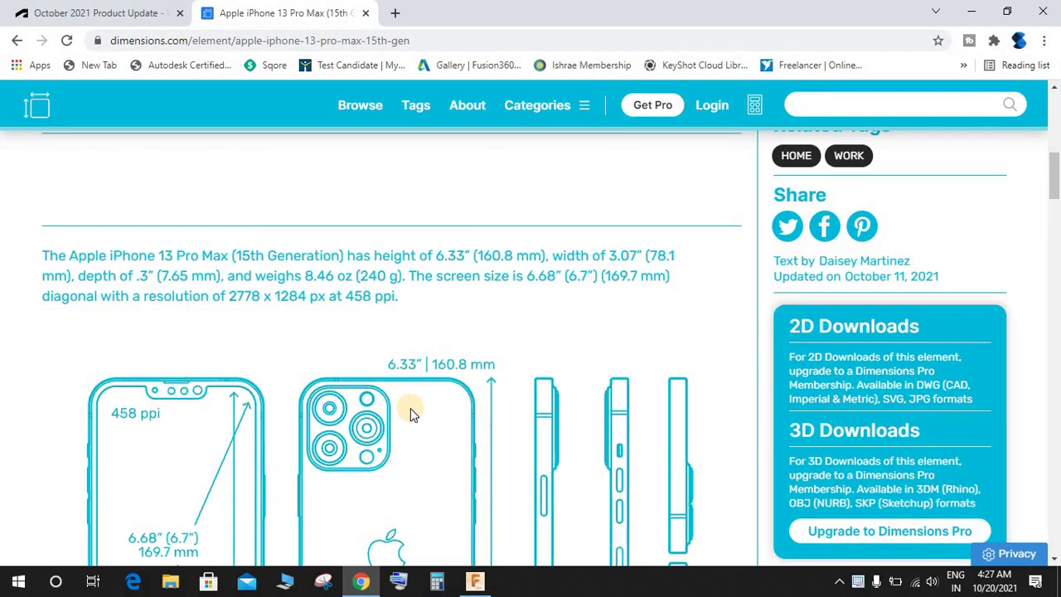
scroll(414, 415, "down", 3)
scroll(580, 414, "down", 5)
scroll(670, 358, "up", 1)
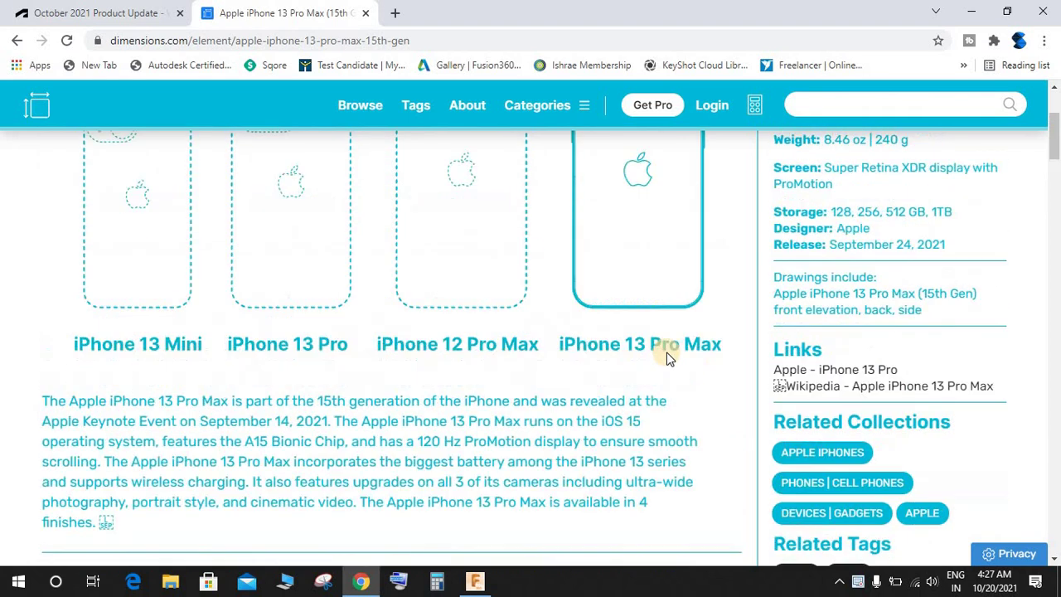
scroll(670, 358, "up", 3)
scroll(353, 278, "down", 4)
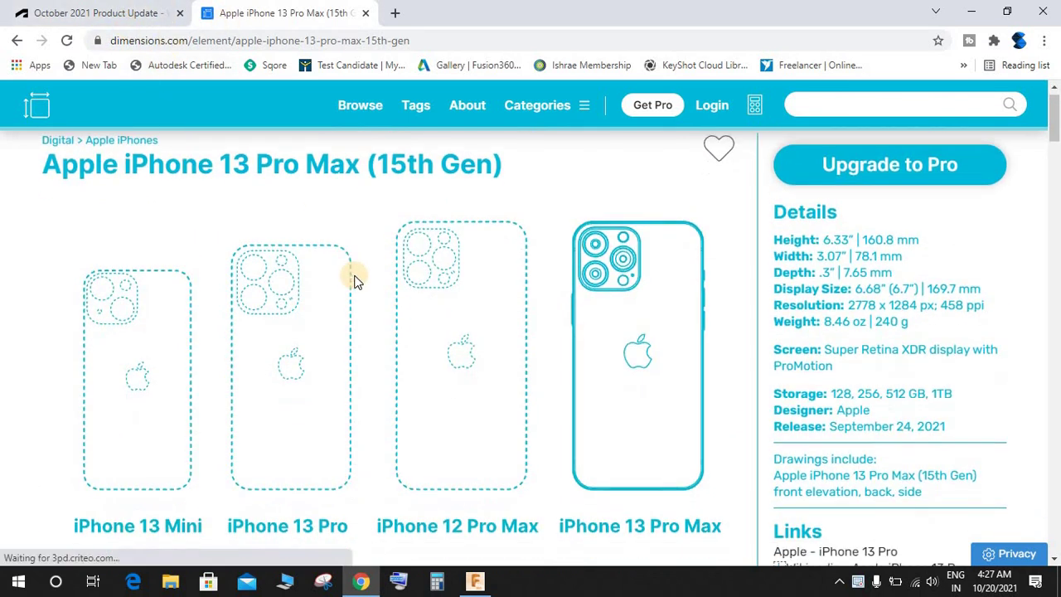
scroll(584, 295, "down", 5)
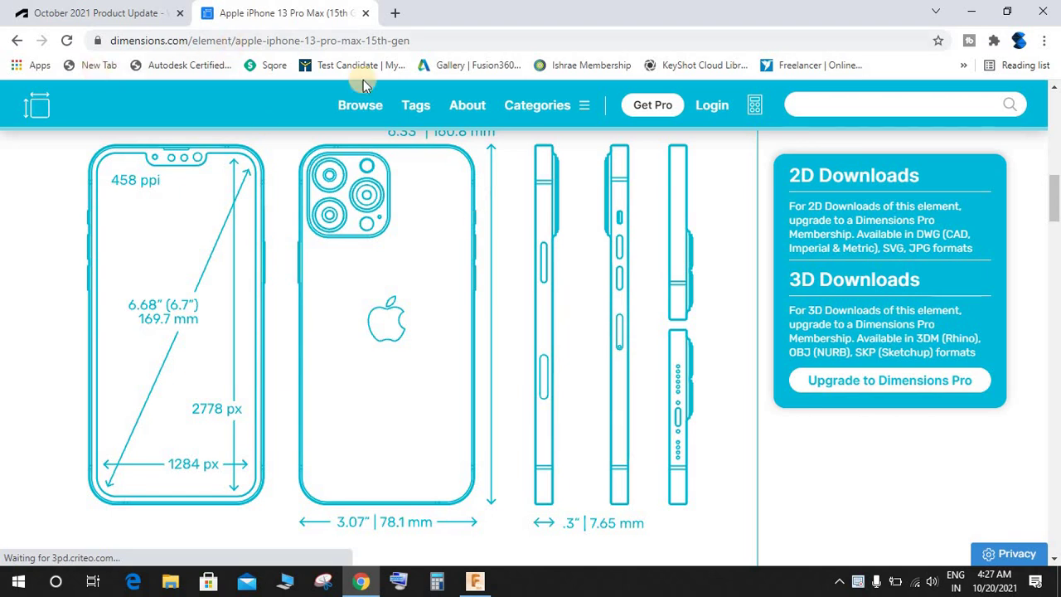
scroll(164, 279, "up", 1)
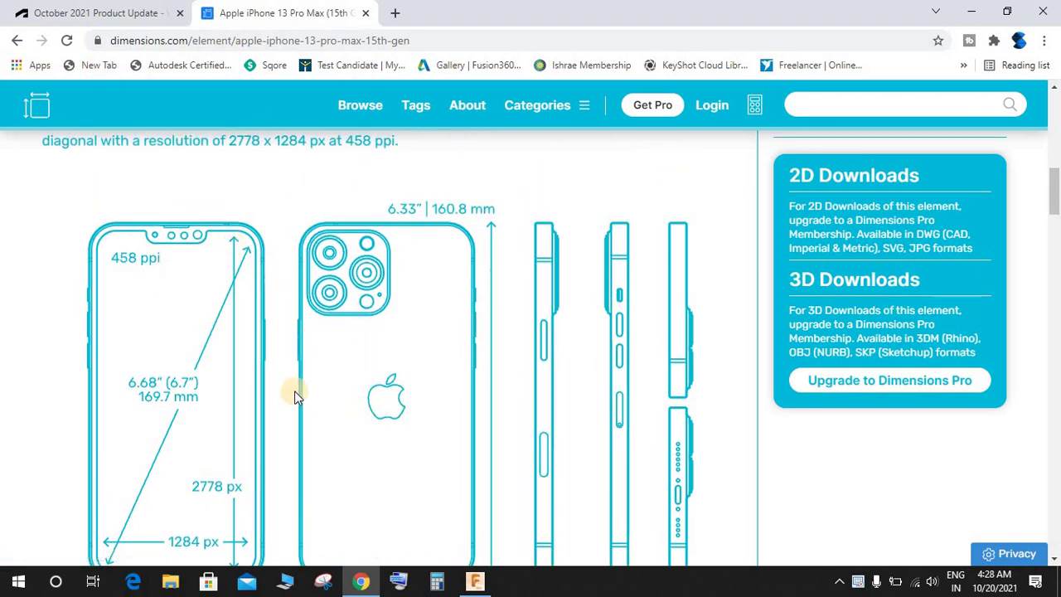
scroll(297, 395, "down", 1)
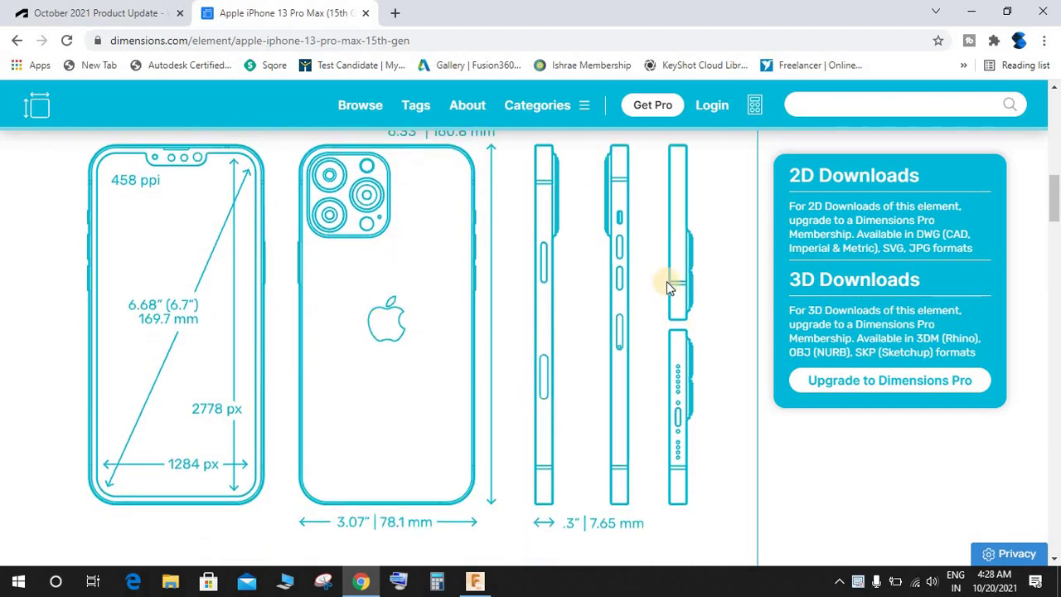
scroll(414, 353, "up", 2)
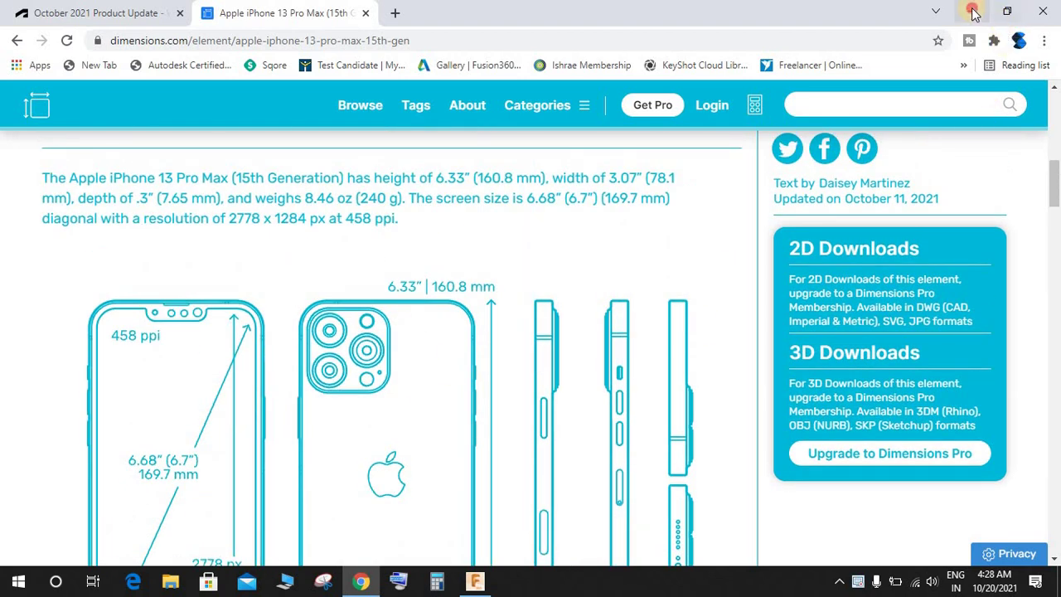
left_click(973, 11)
Examine the finished iPhone model from the screen side, including the display, frame and notch
middle_click_drag(566, 221, 634, 235, "shift")
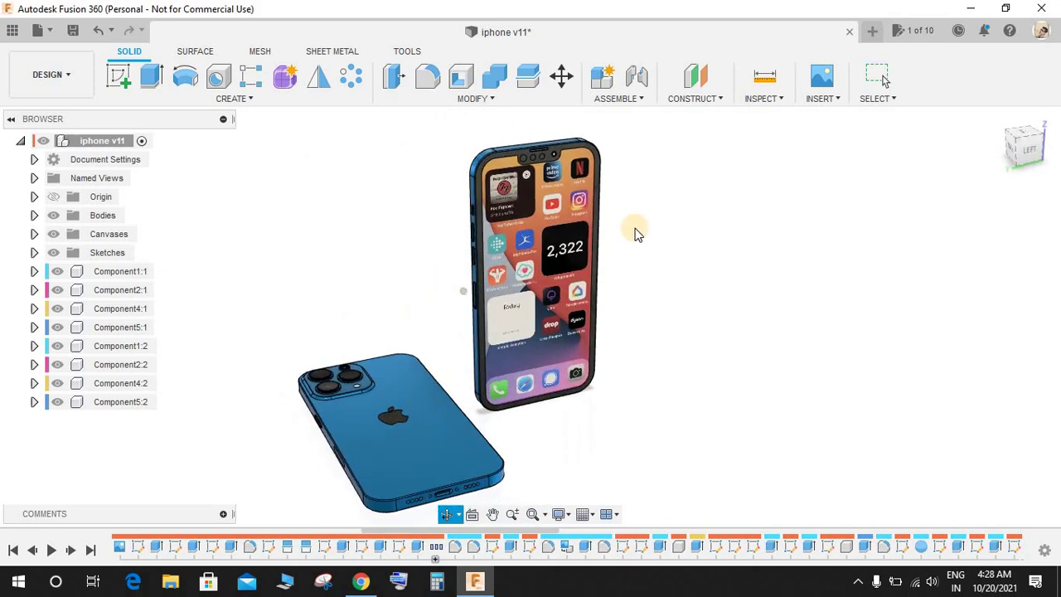
scroll(635, 235, "up", 2)
middle_click_drag(705, 320, 518, 209, "shift")
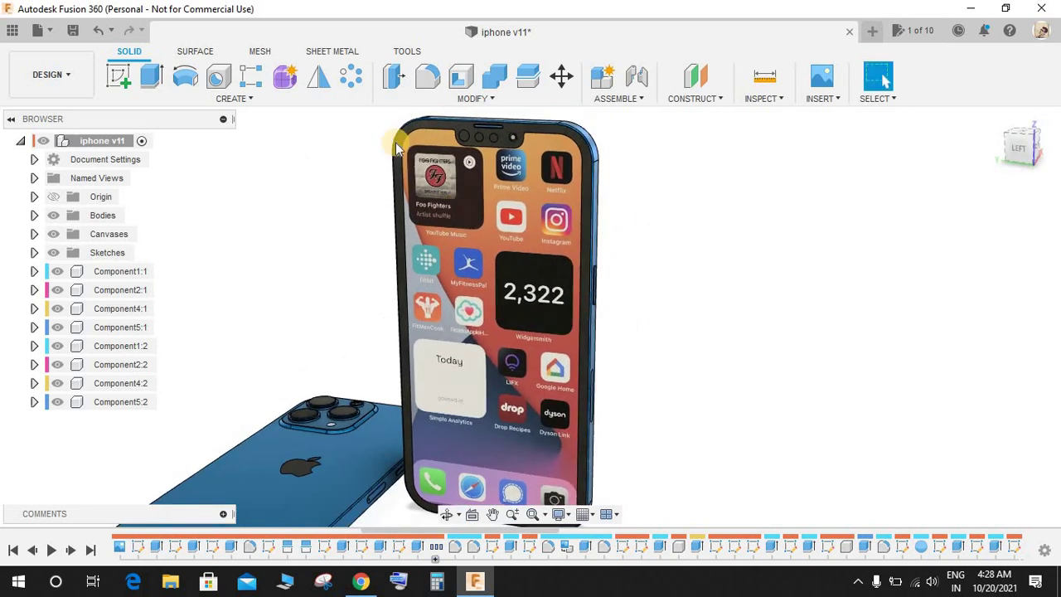
left_click(504, 186)
middle_click_drag(628, 415, 471, 325, "shift")
middle_click_drag(601, 376, 469, 234, "shift")
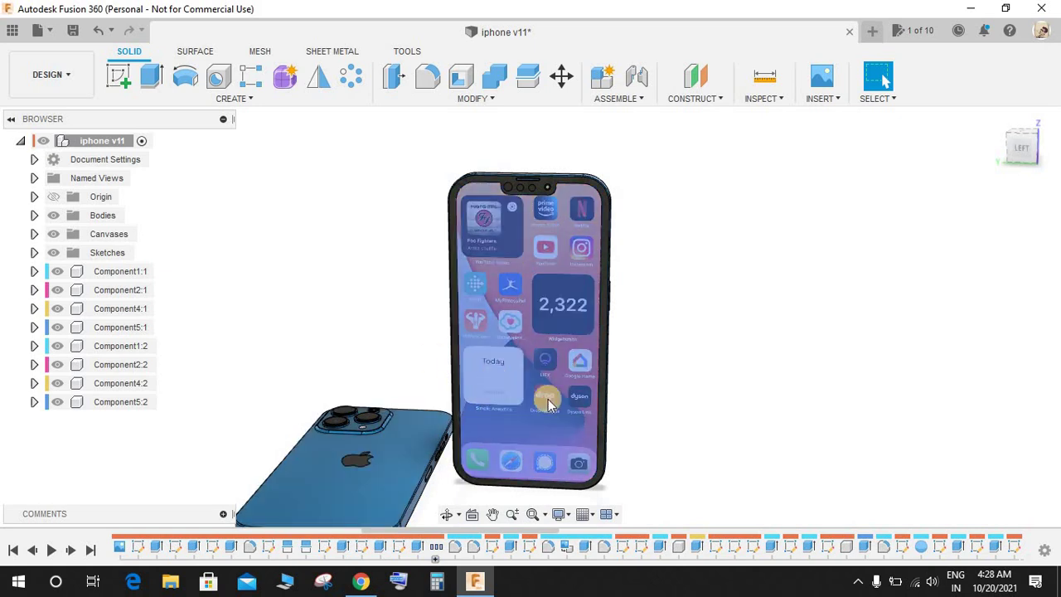
Review the front, back and side drawings on the Chrome reference page once more and return to Fusion 360
mouse_move(361, 581)
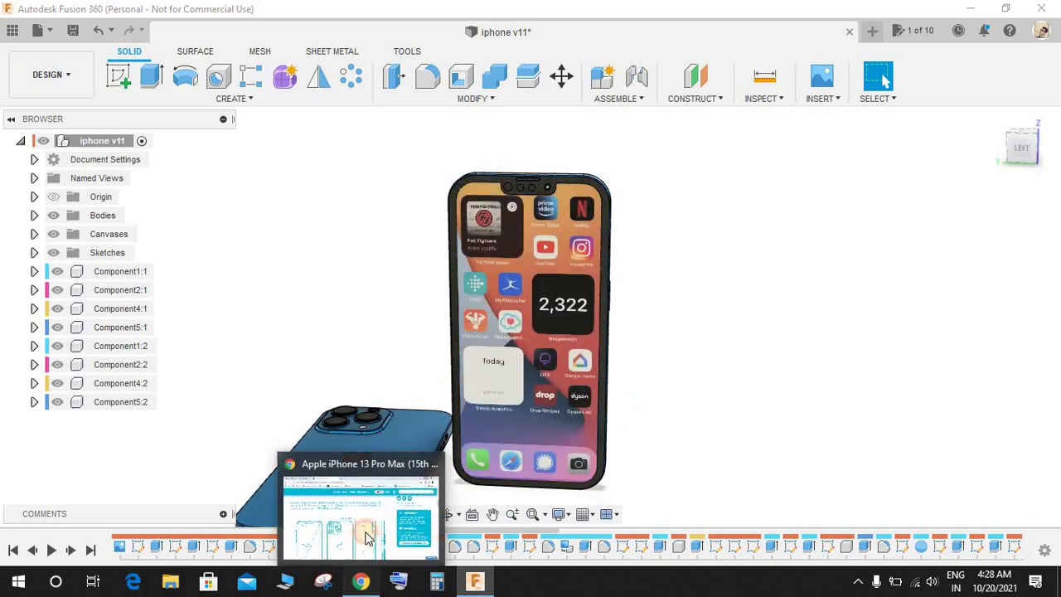
left_click(368, 538)
scroll(443, 379, "down", 3)
scroll(265, 326, "up", 2)
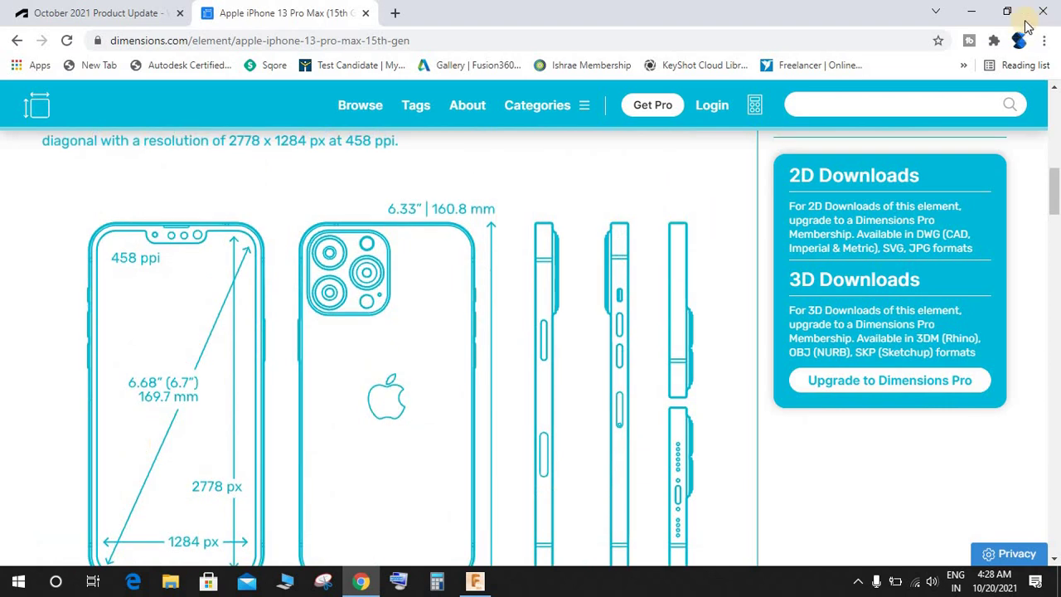
left_click(974, 15)
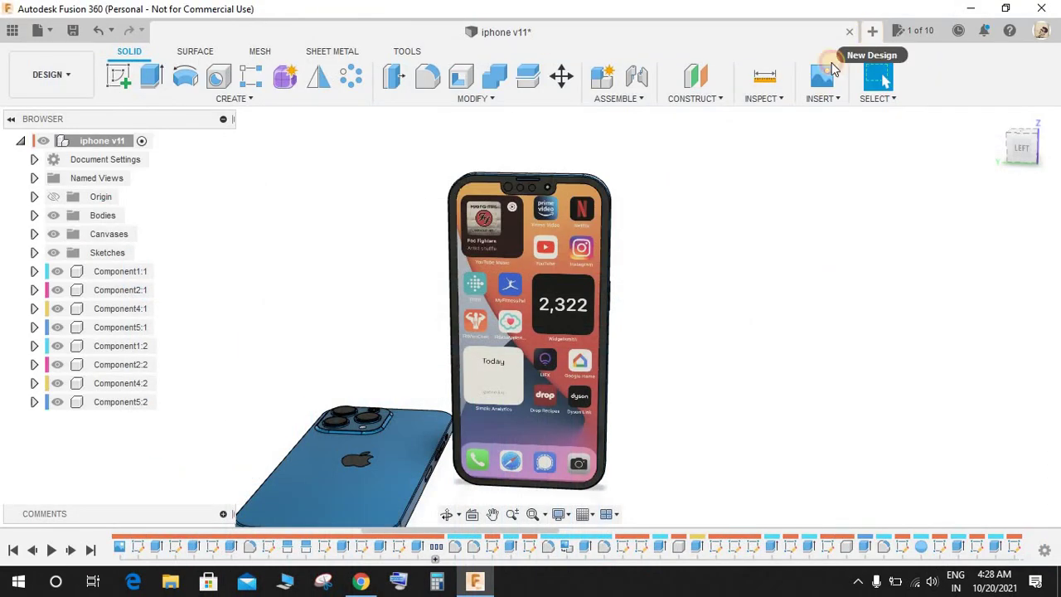
Create a new design and insert Untitled.png from the computer as a canvas on the YZ plane
left_click(872, 31)
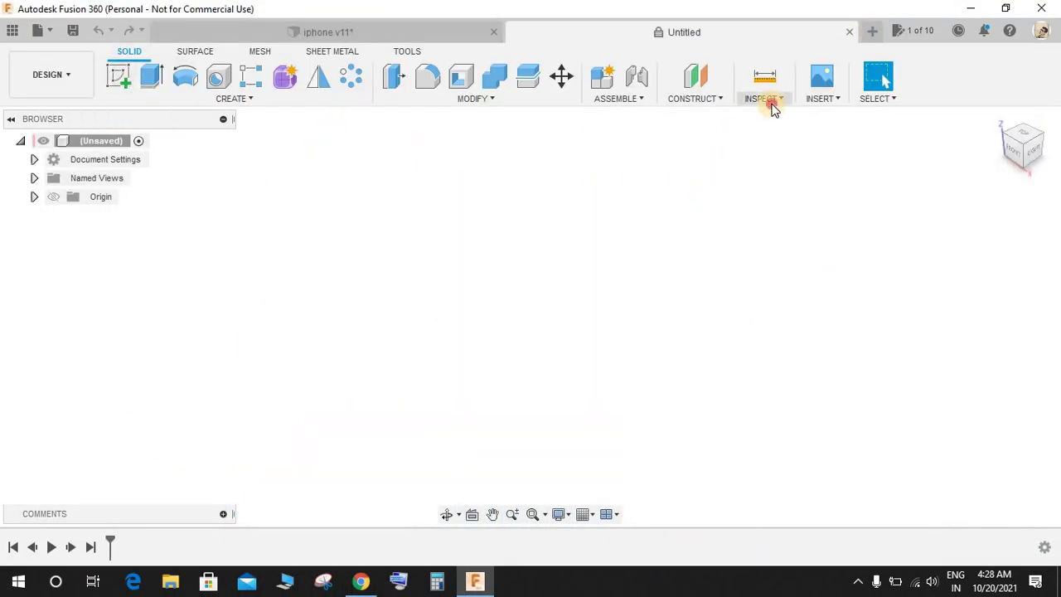
left_click(819, 101)
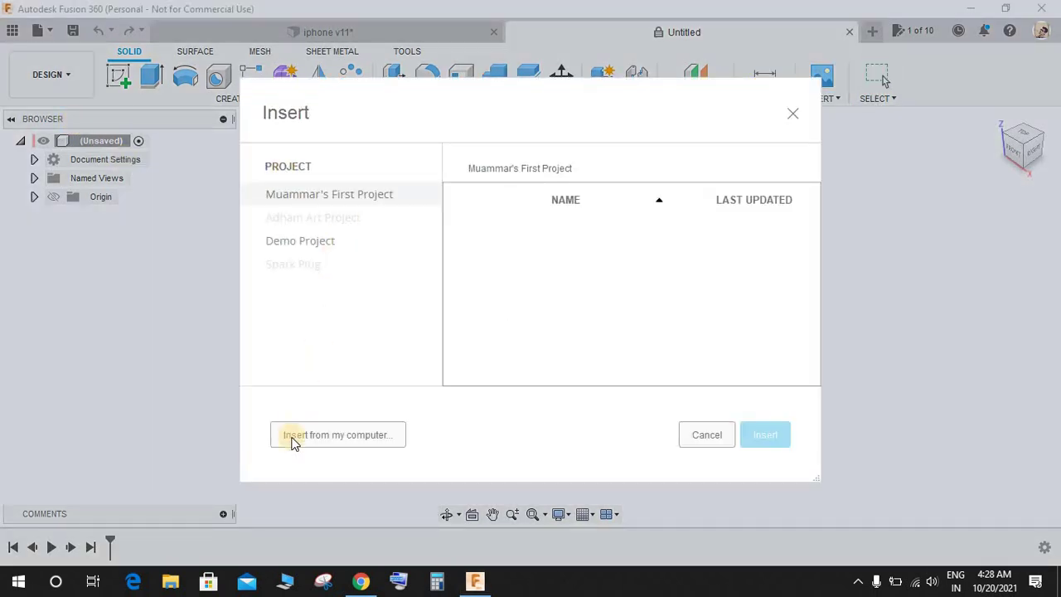
left_click(292, 437)
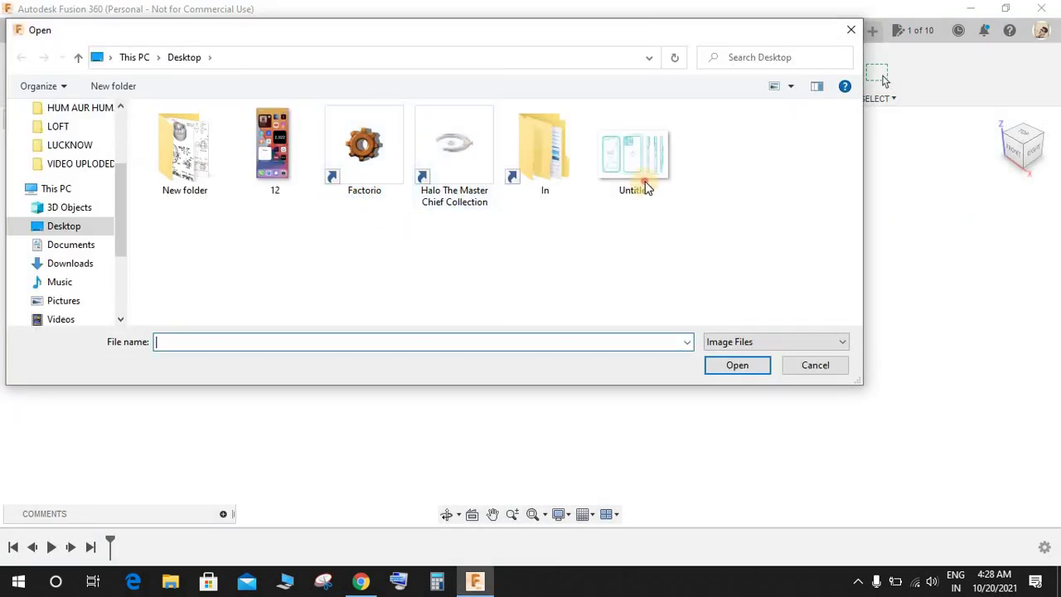
left_click(635, 151)
left_click(737, 366)
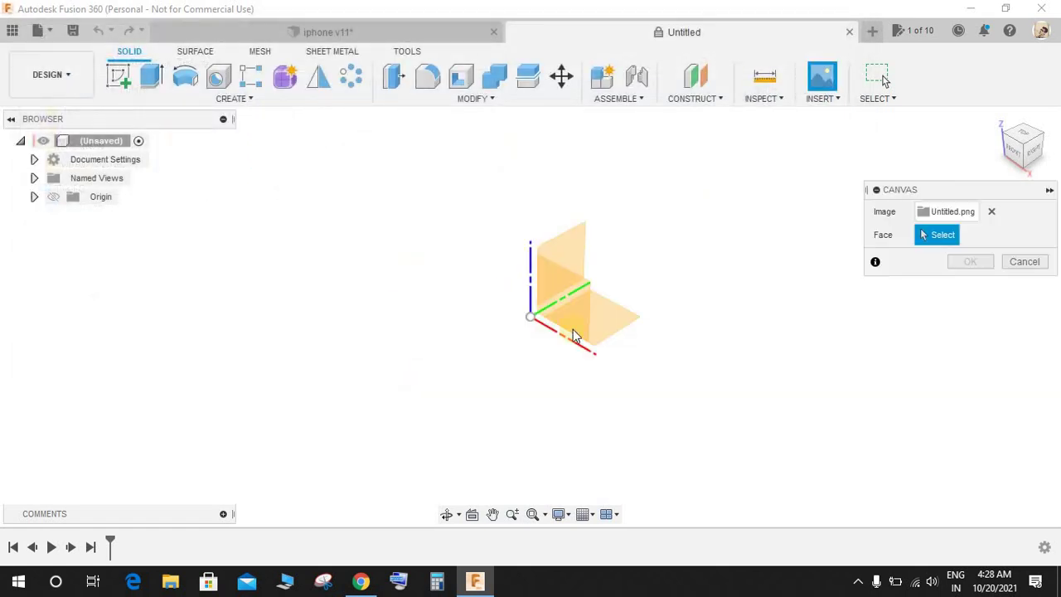
left_click(579, 266)
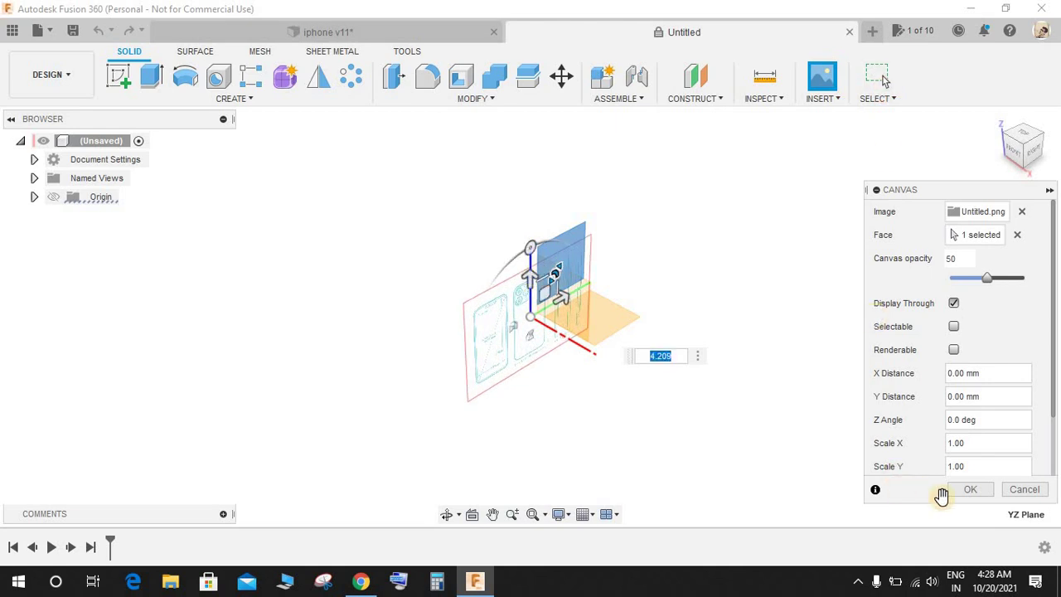
left_click(971, 490)
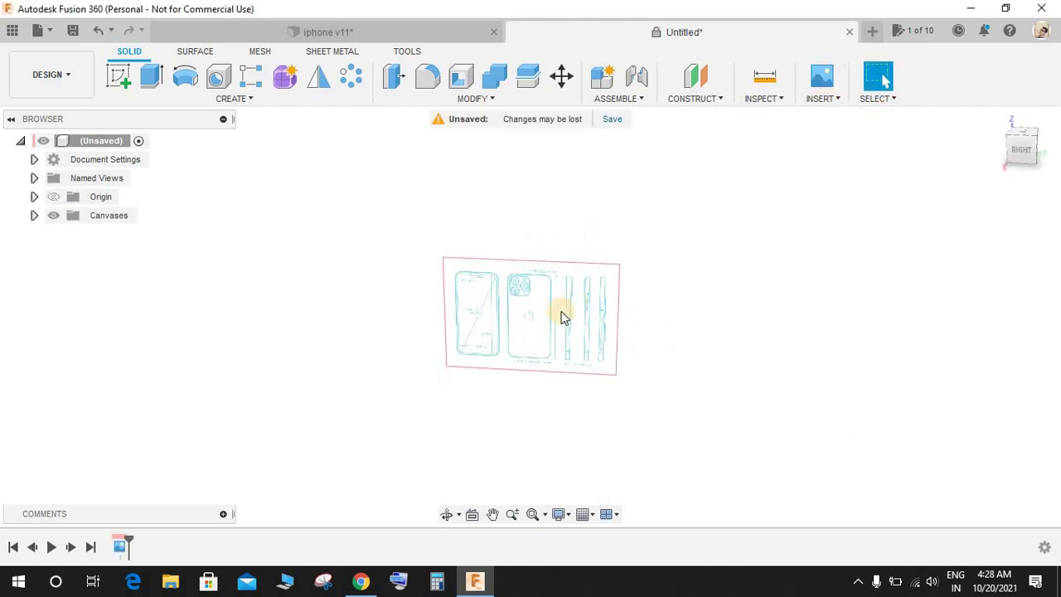
Start calibrating the Untitled canvas in the right view, placing the first point on the upper tip of the phone's height arrow
scroll(560, 318, "up", 4)
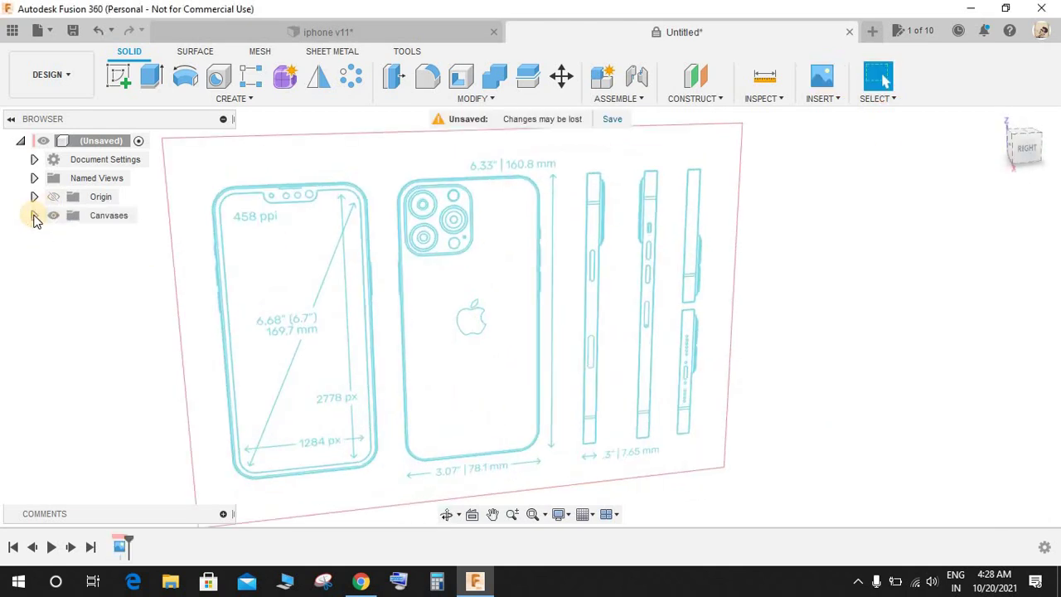
left_click(34, 218)
left_click(118, 235)
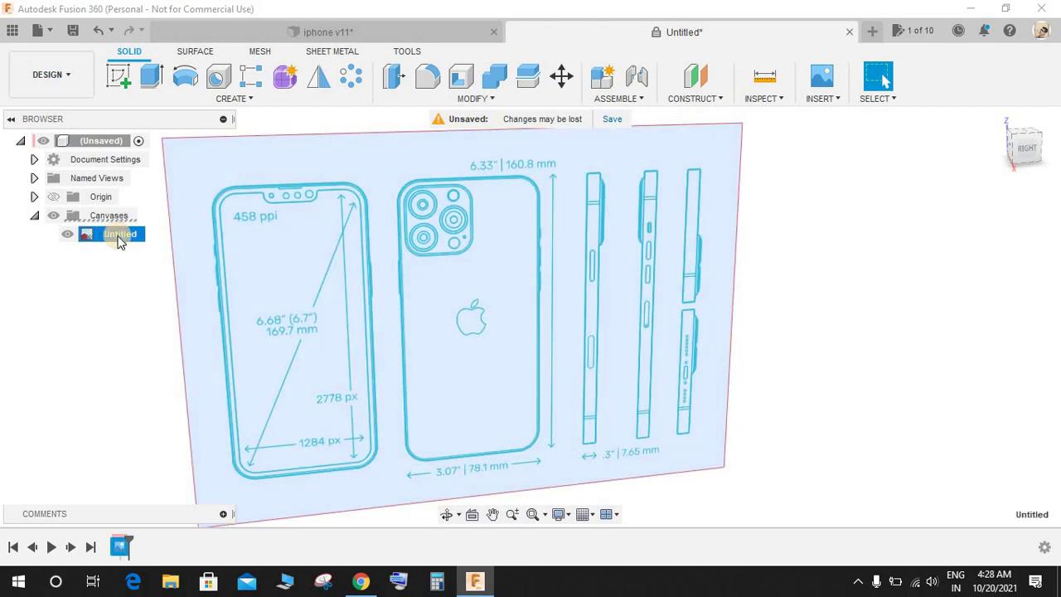
right_click(119, 237)
left_click(132, 282)
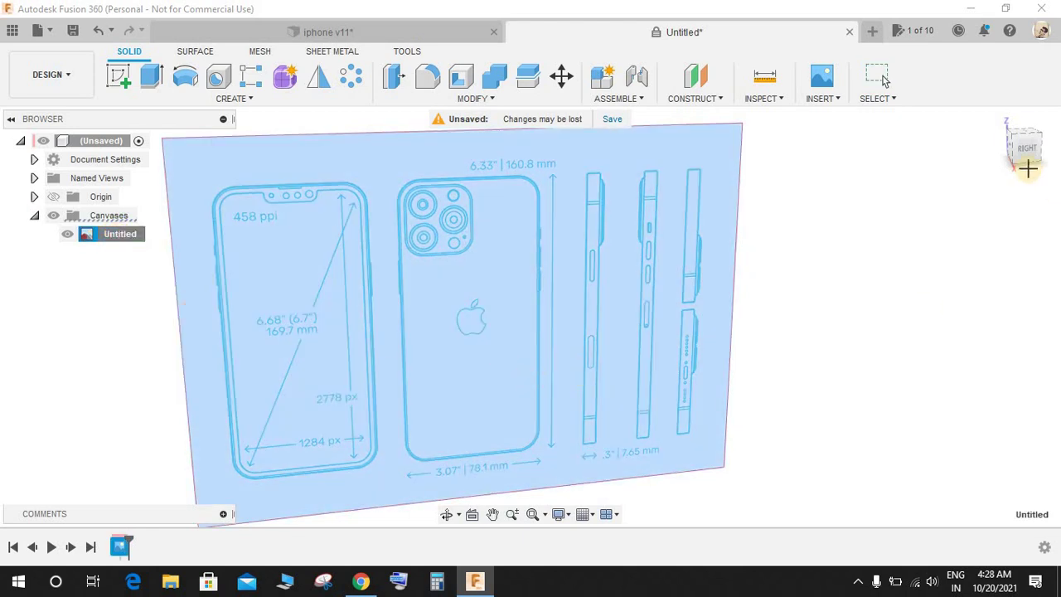
left_click(1029, 154)
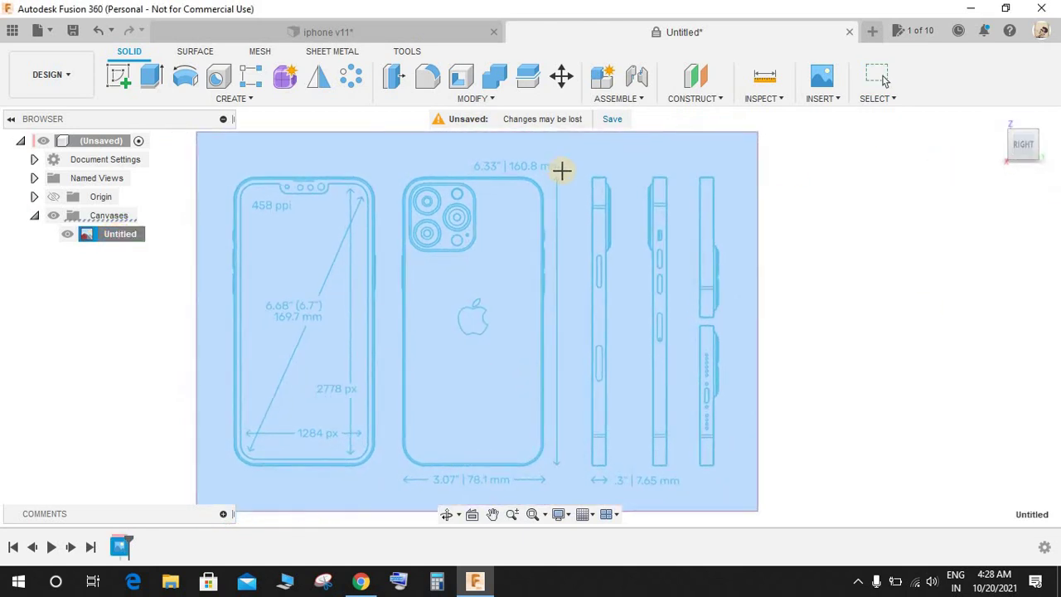
scroll(562, 168, "up", 5)
scroll(533, 225, "down", 5)
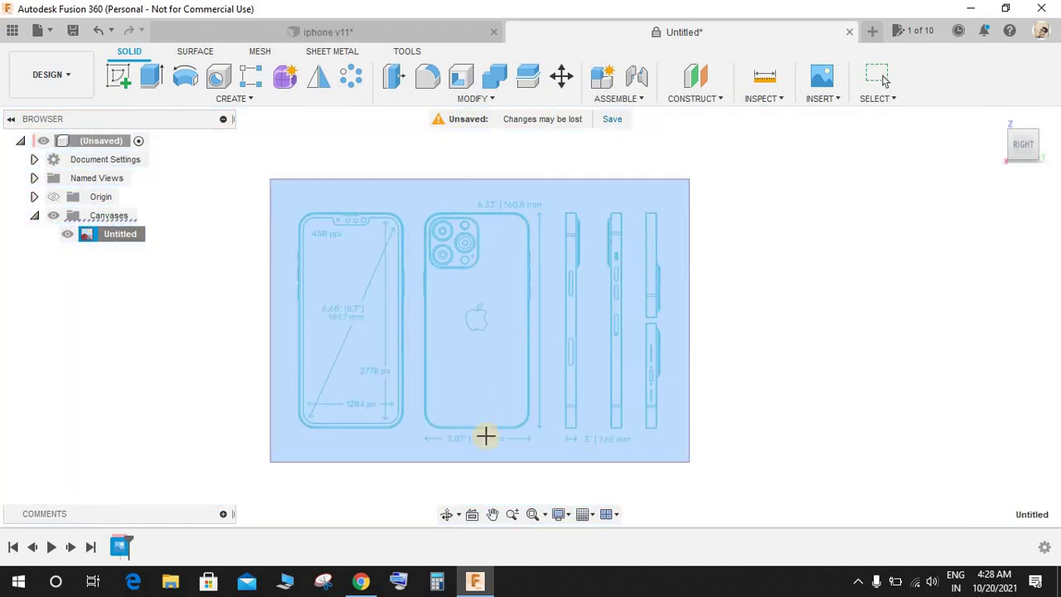
scroll(539, 208, "up", 6)
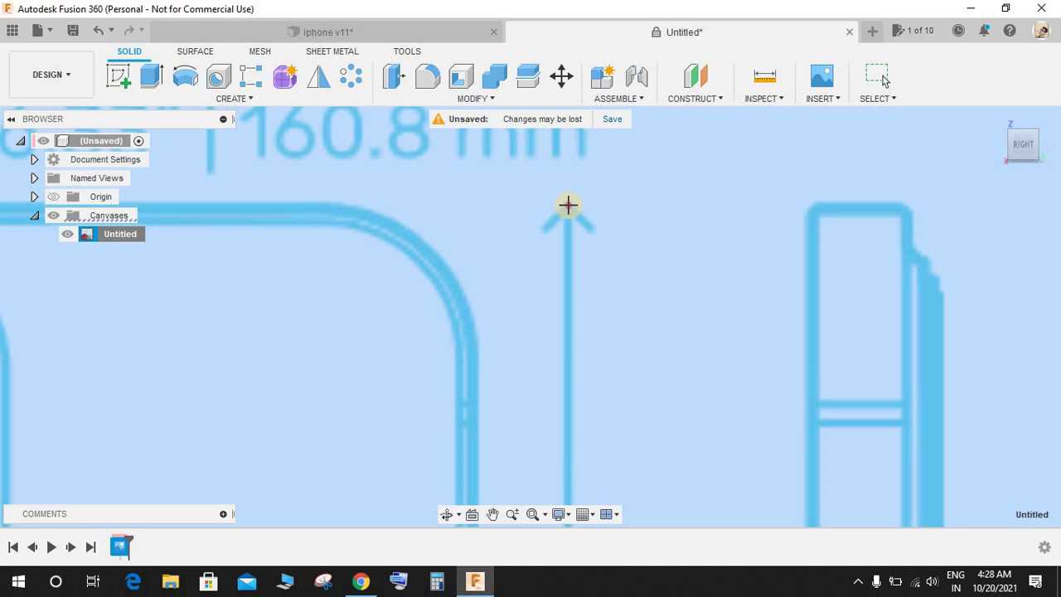
left_click(568, 206)
Place the second calibration point on the height arrow's lower tip and set the distance to 160.8 mm
scroll(557, 343, "down", 8)
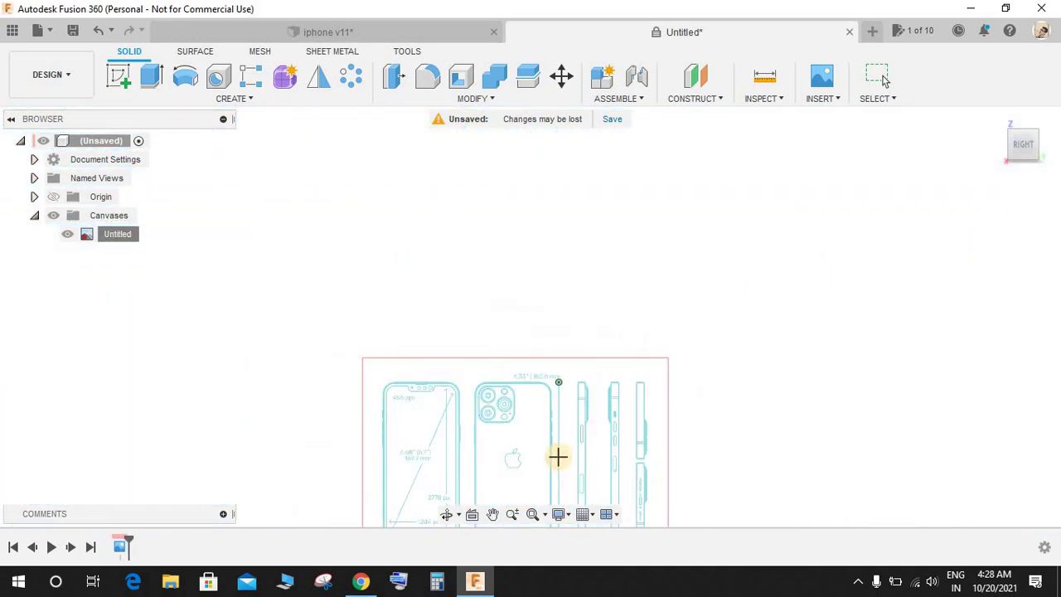
scroll(554, 458, "down", 3)
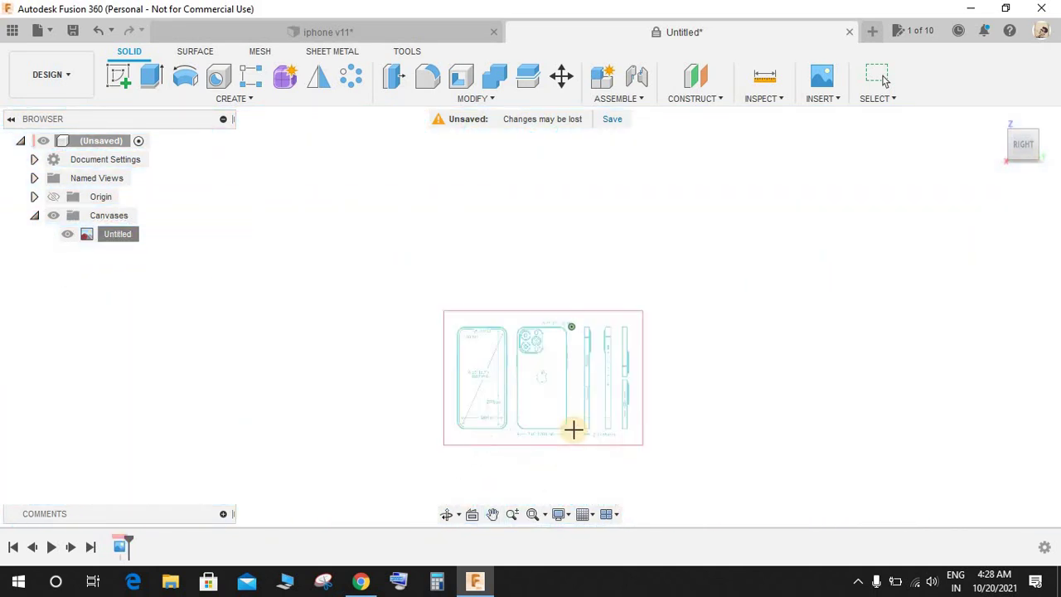
scroll(573, 429, "up", 10)
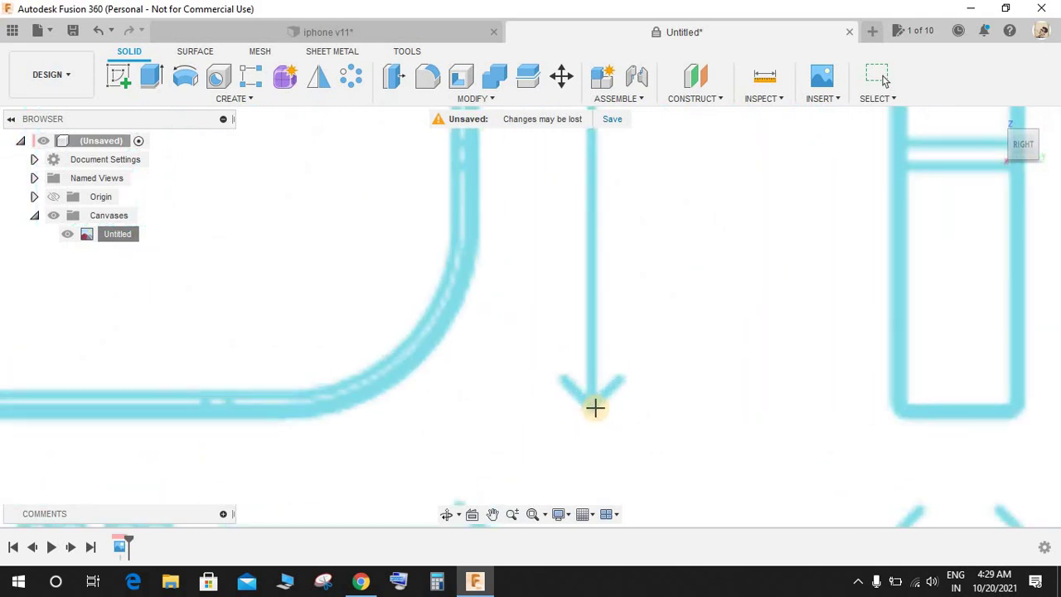
left_click(595, 407)
scroll(689, 360, "down", 8)
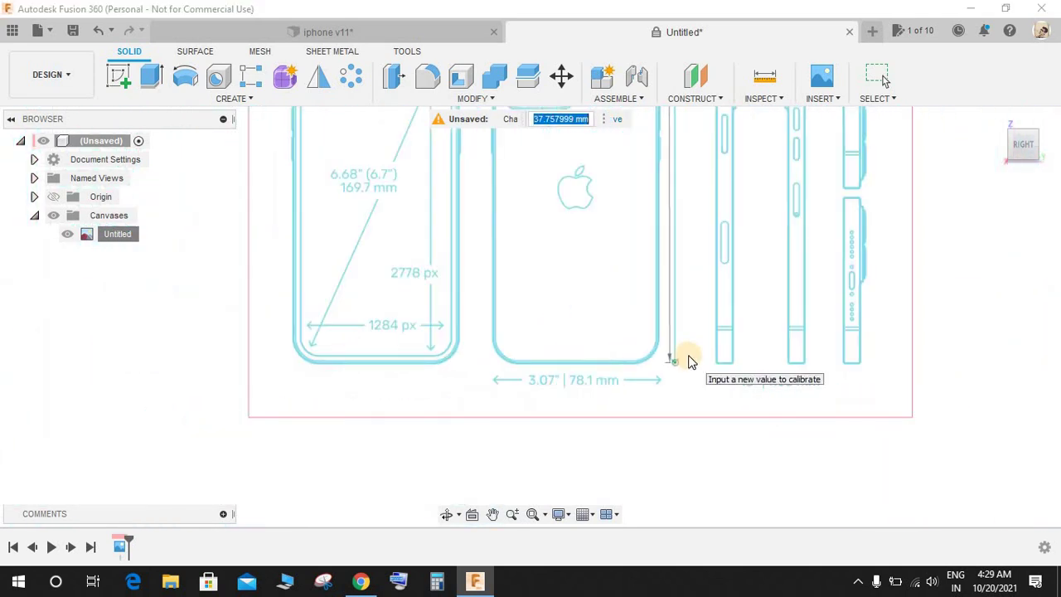
scroll(695, 353, "down", 5)
scroll(675, 230, "up", 4)
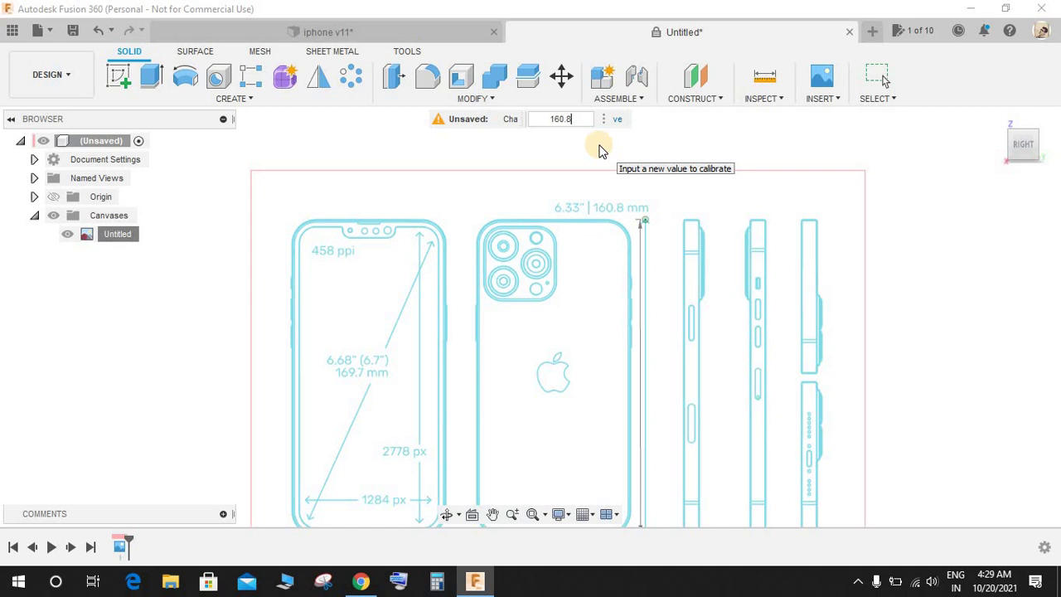
key("Return")
Create a sketch on the YZ plane and draw a rectangle about 160.5 mm tall around the phone's back view
scroll(443, 504, "down", 10)
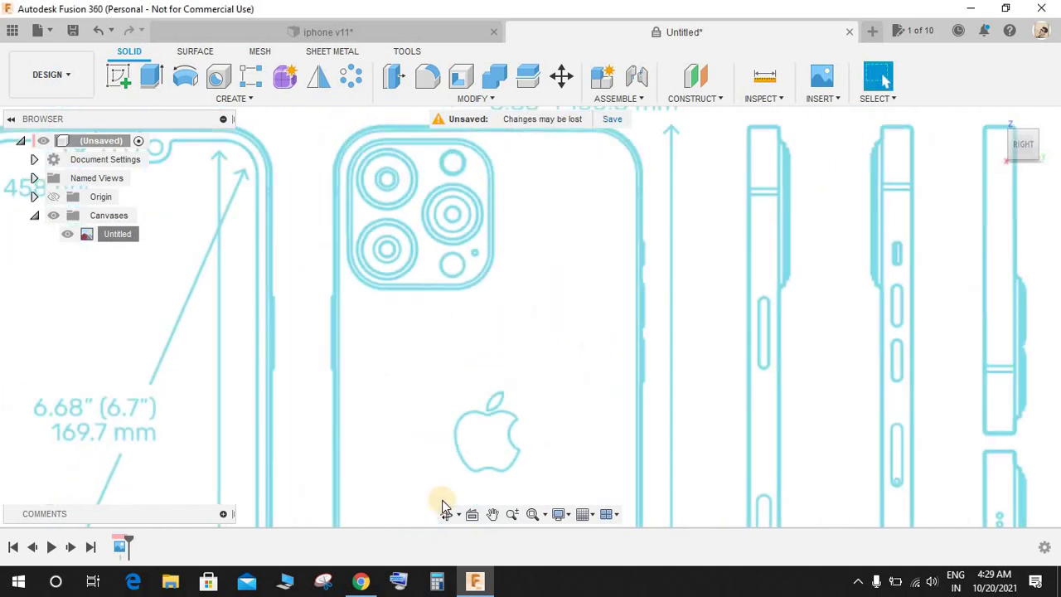
middle_click_drag(577, 299, 592, 273)
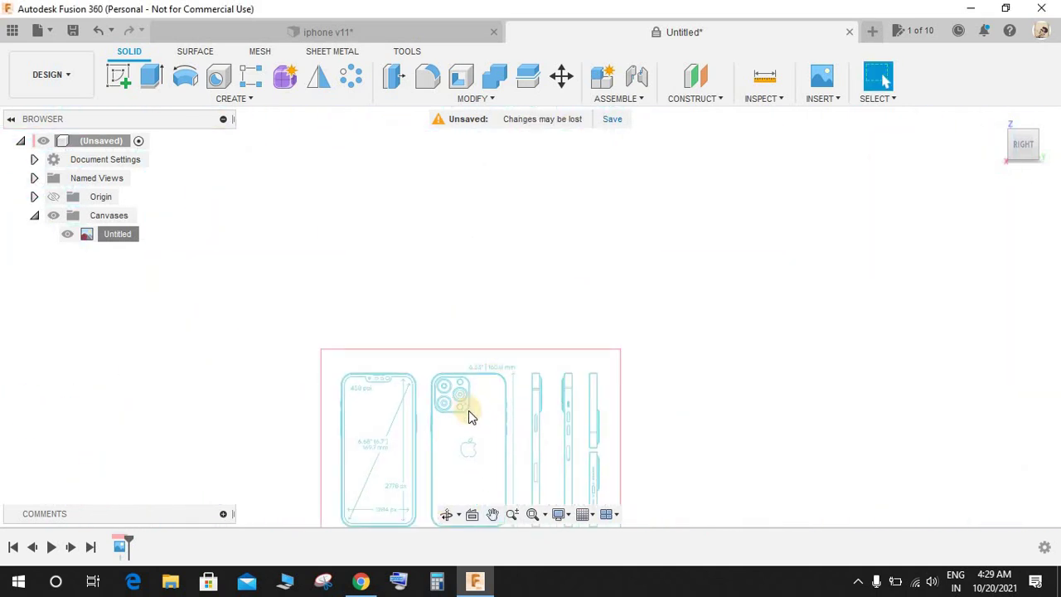
middle_click_drag(546, 333, 562, 291)
middle_click_drag(530, 373, 535, 364, "shift")
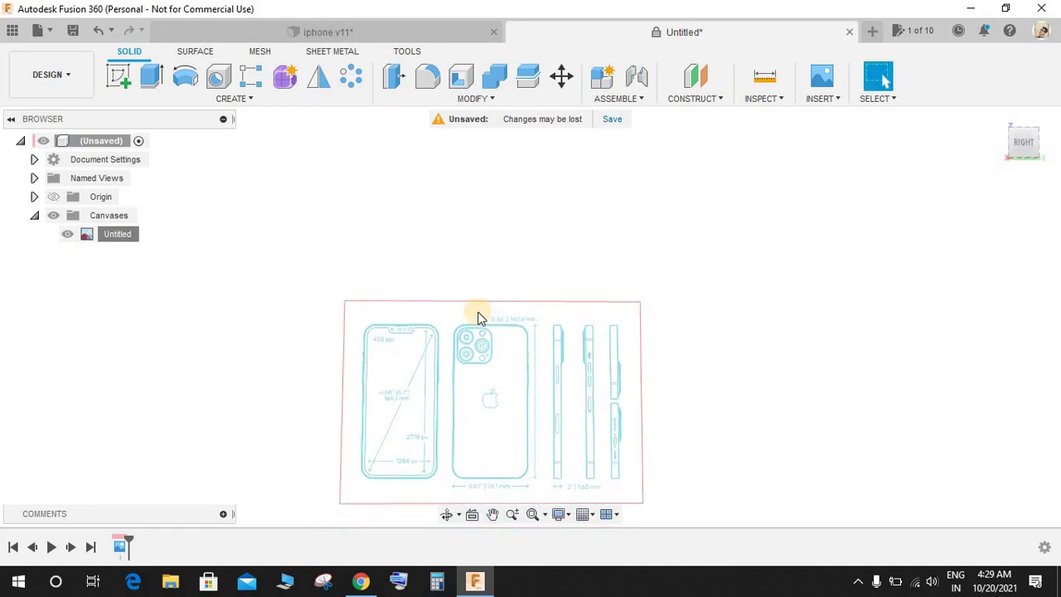
left_click(129, 79)
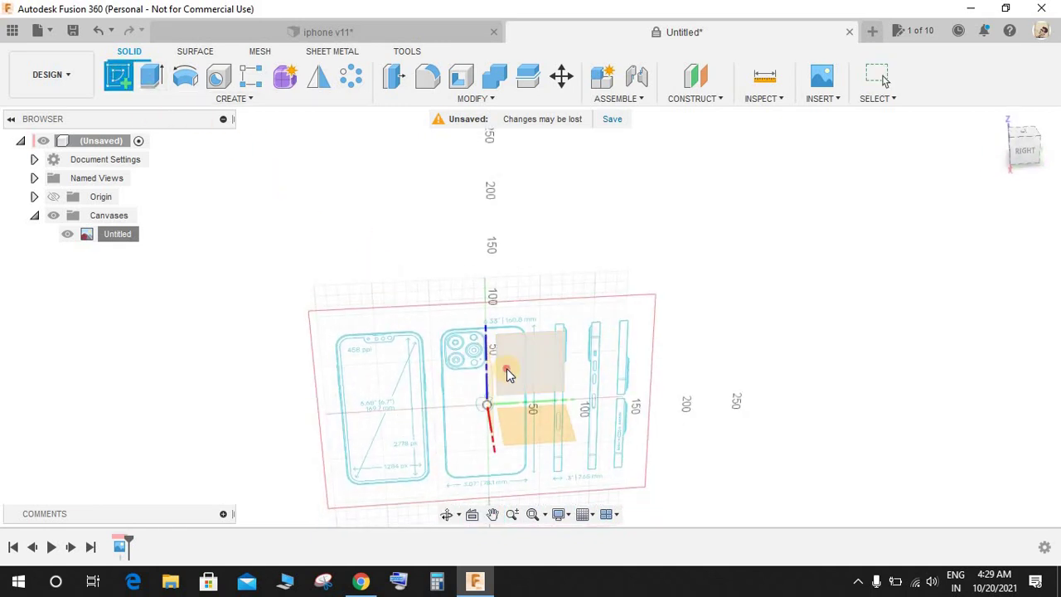
left_click(506, 367)
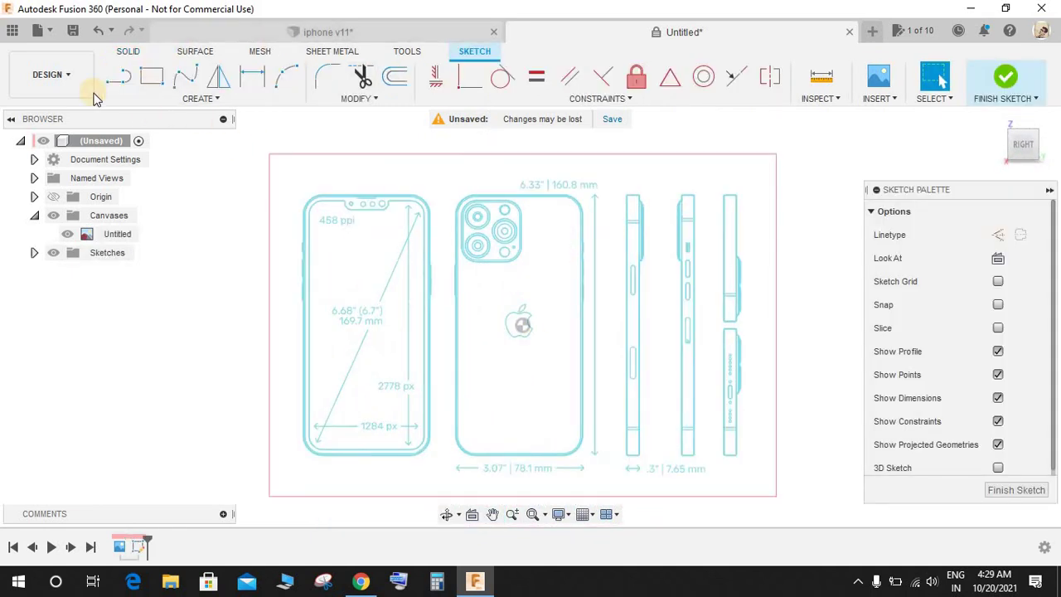
left_click(152, 76)
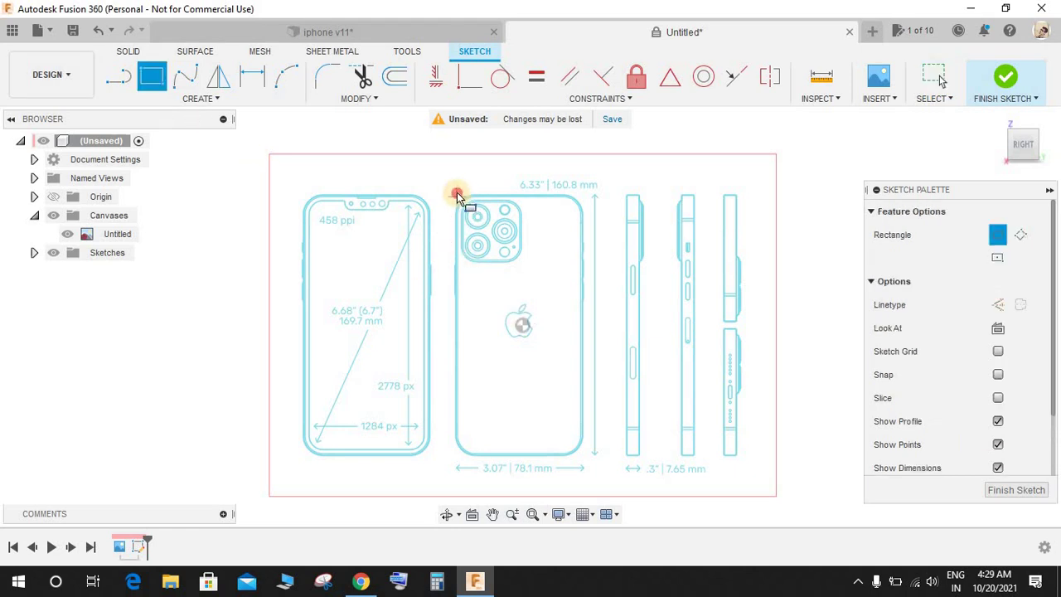
left_click(457, 195)
left_click(582, 453)
key("Escape")
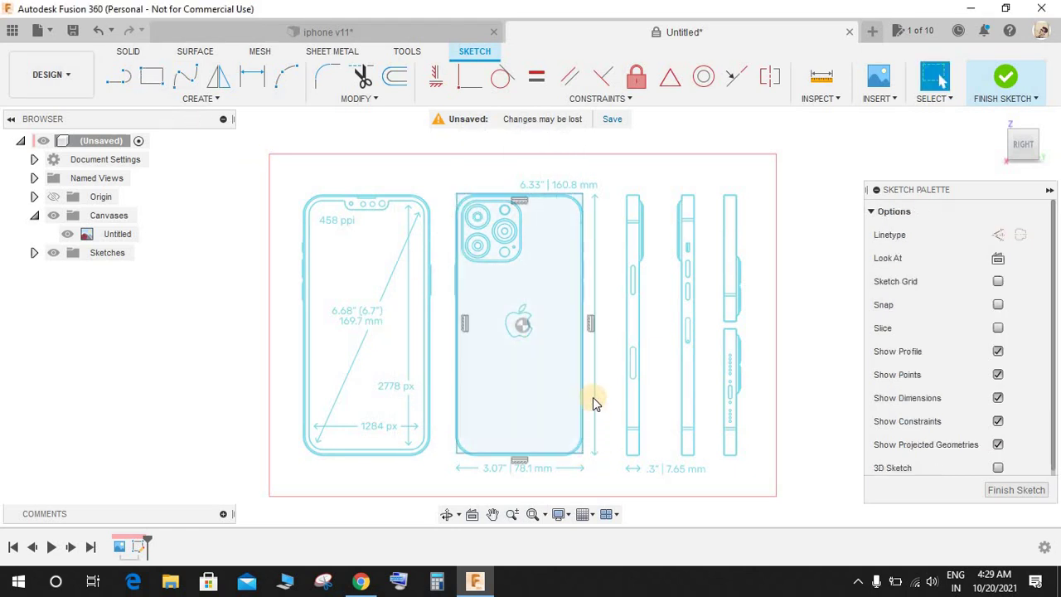
Move the rectangle's two vertical sides onto the outer side edges of the phone's back view
scroll(593, 397, "up", 6)
mouse_move(560, 349)
left_mouse_down()
mouse_move(585, 356)
mouse_move(562, 361)
left_mouse_up()
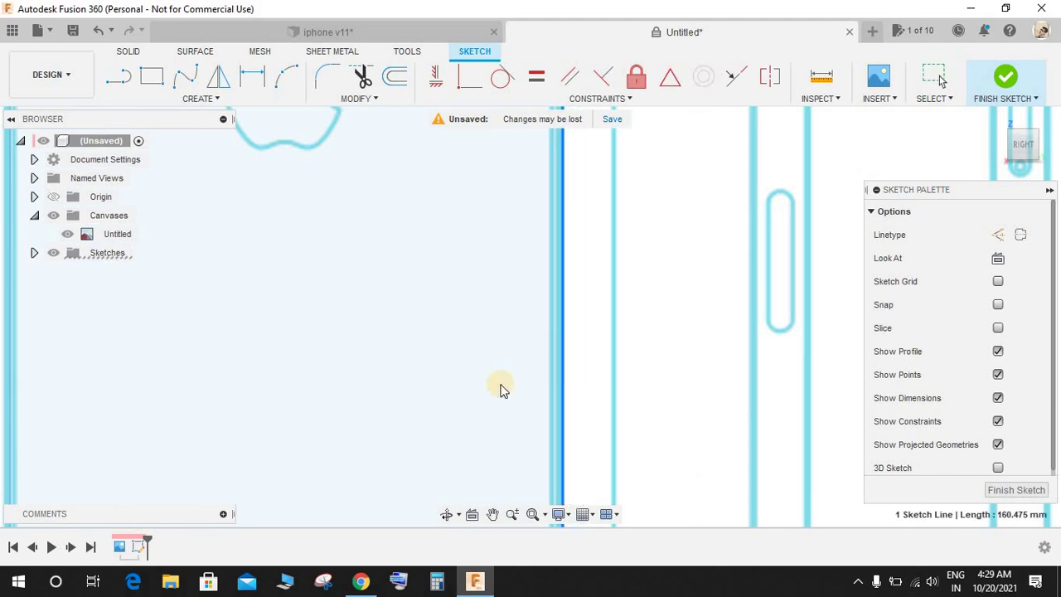
scroll(500, 389, "down", 4)
scroll(448, 373, "up", 5)
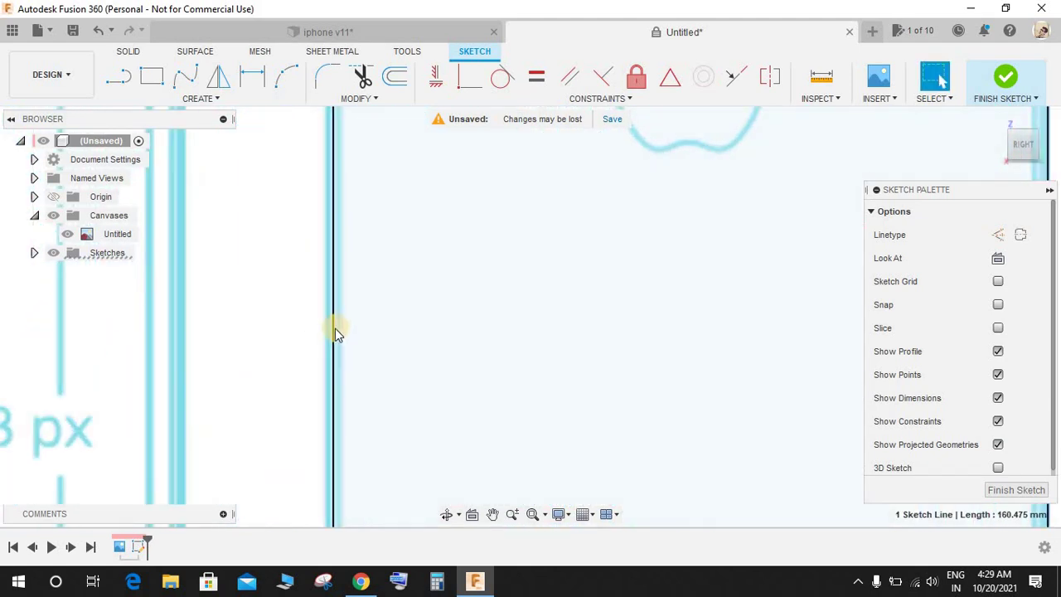
left_click_drag(335, 331, 326, 338)
scroll(412, 407, "down", 5)
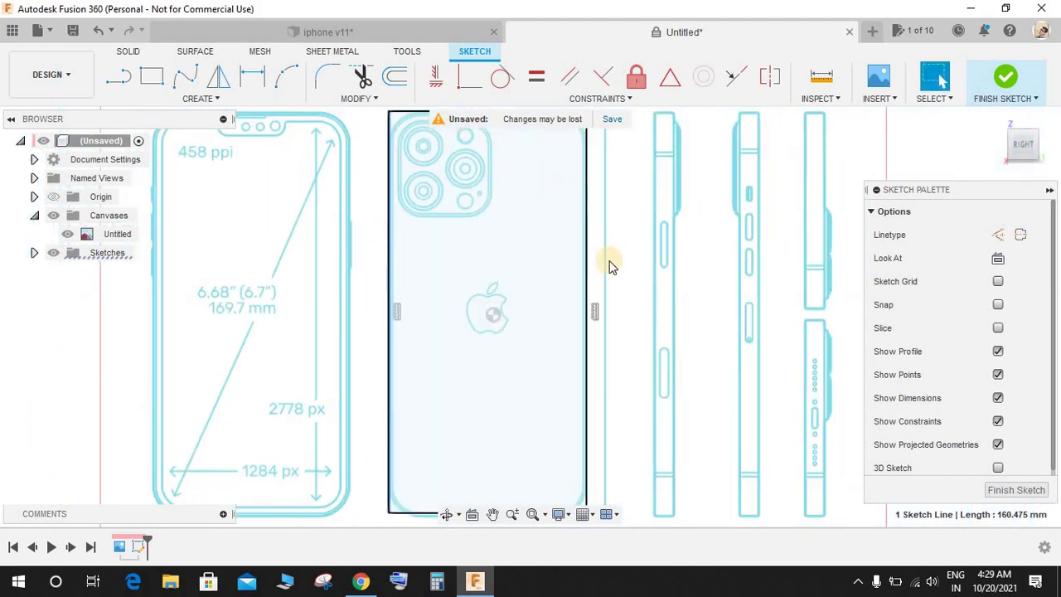
Align the rectangle's top and bottom edges with the back view's outline and finish the sketch
scroll(473, 202, "up", 5)
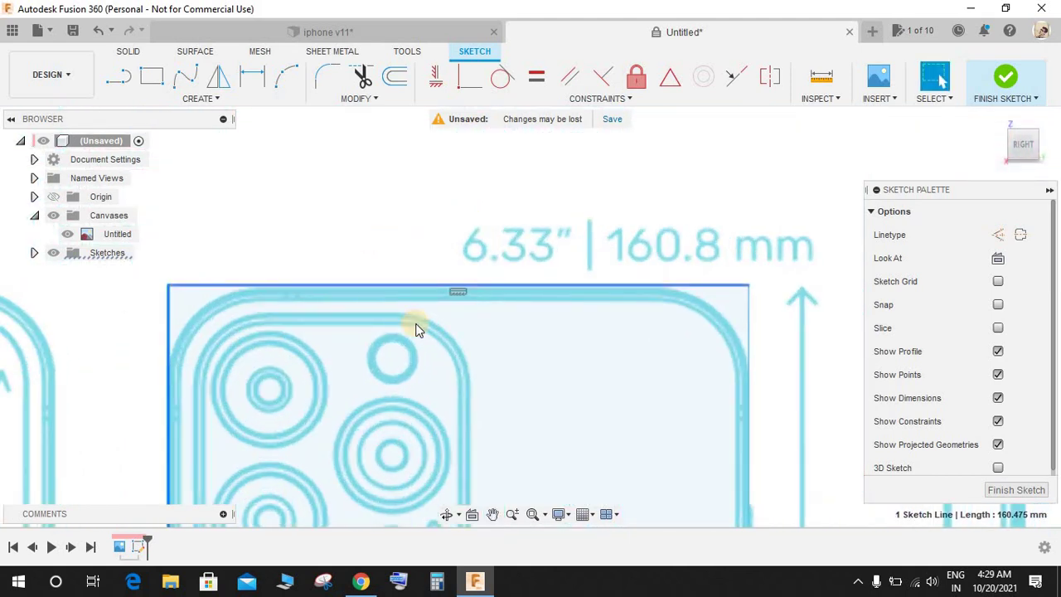
scroll(416, 324, "up", 2)
scroll(434, 365, "down", 5)
middle_click_drag(459, 441, 611, 36)
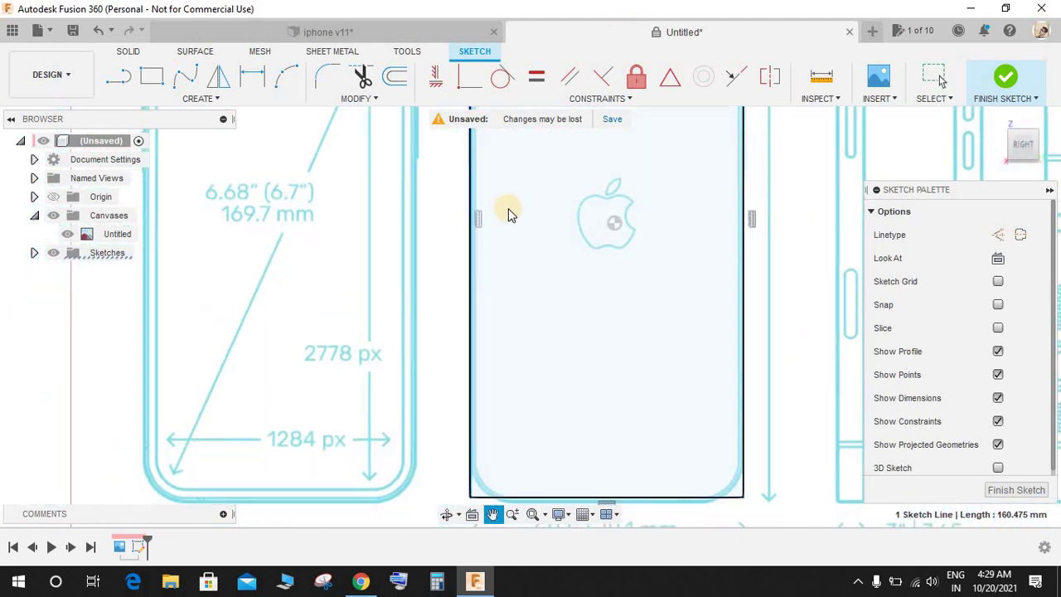
scroll(535, 464, "up", 3)
left_click(589, 449)
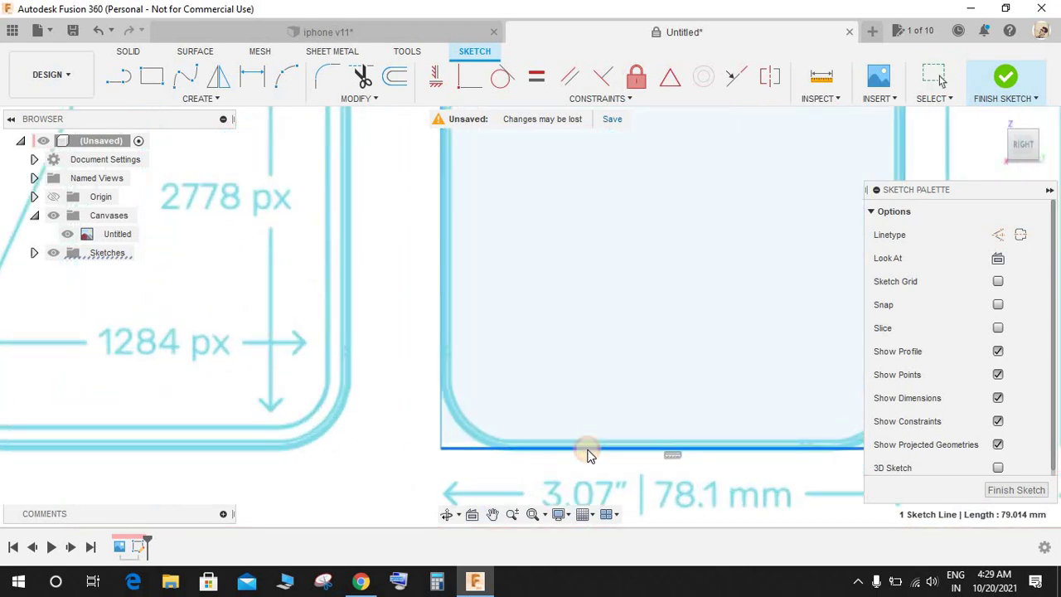
scroll(587, 454, "down", 3)
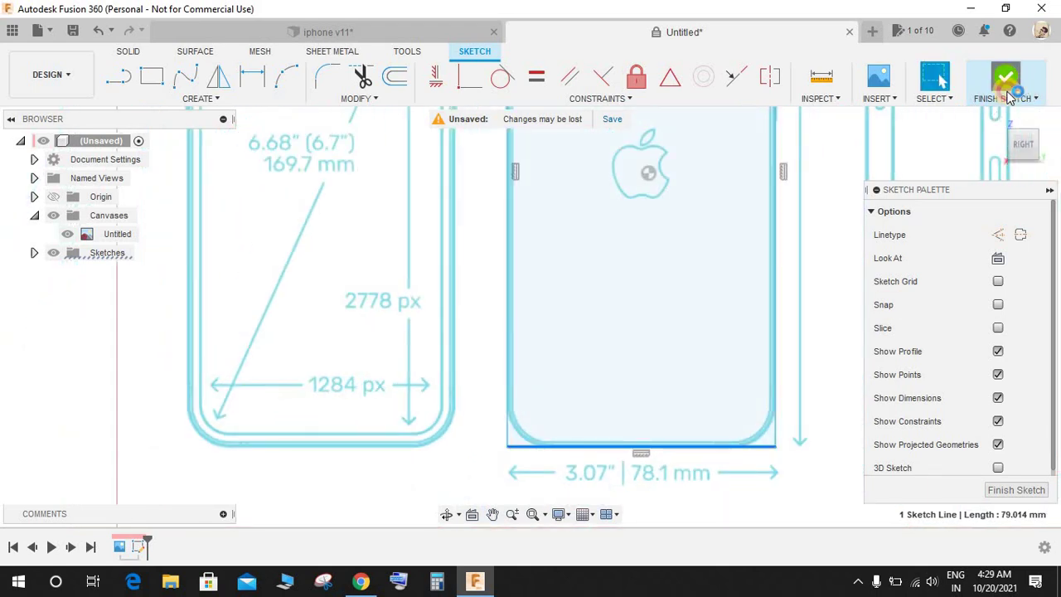
left_click(1010, 98)
Extrude the rectangle profile 7.65 mm as a new component
scroll(639, 482, "up", 4)
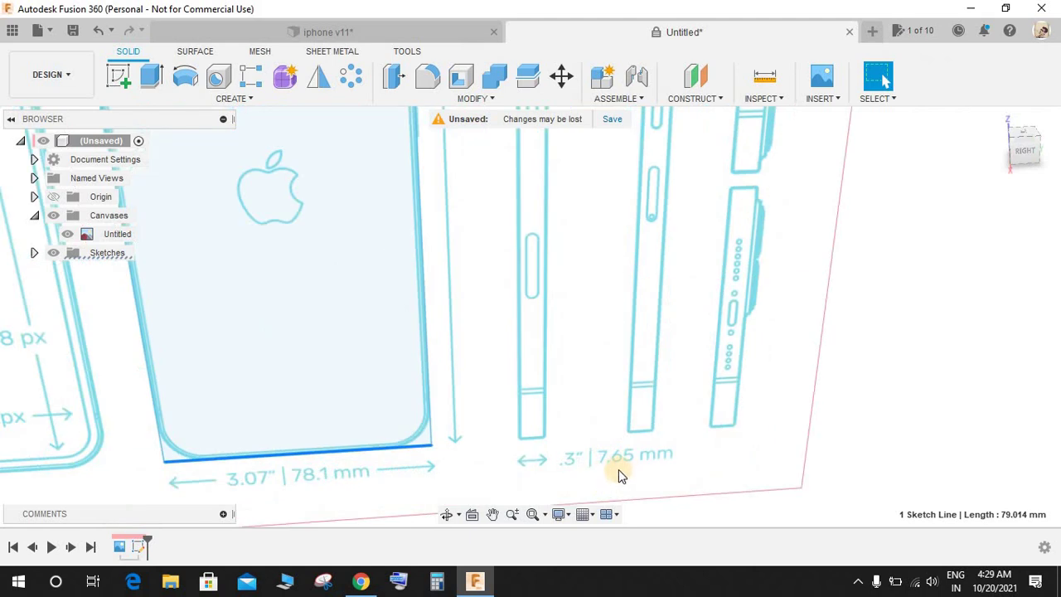
scroll(618, 469, "down", 5)
left_click(152, 83)
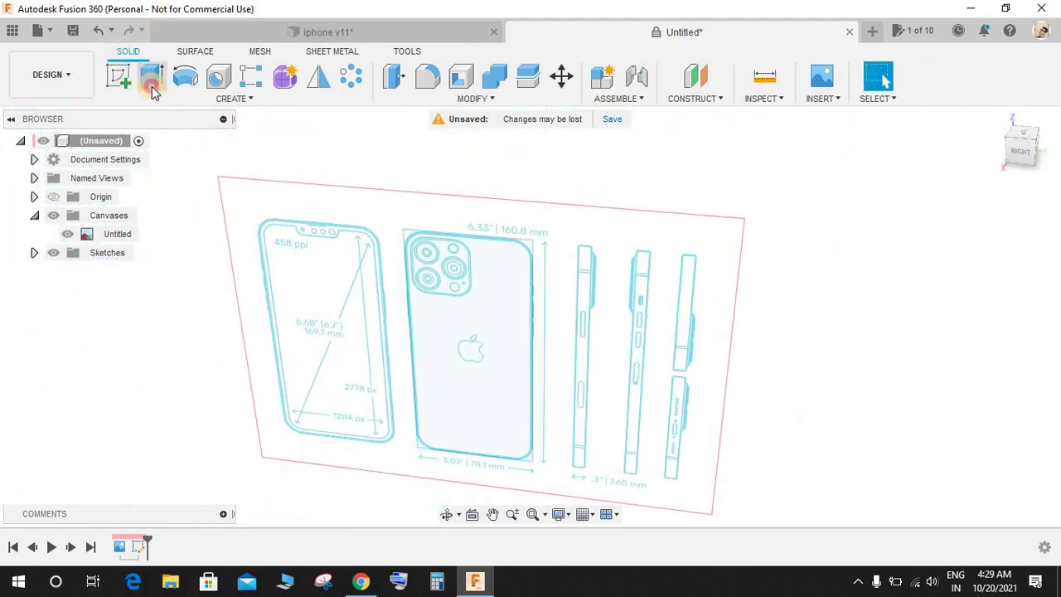
left_click(474, 350)
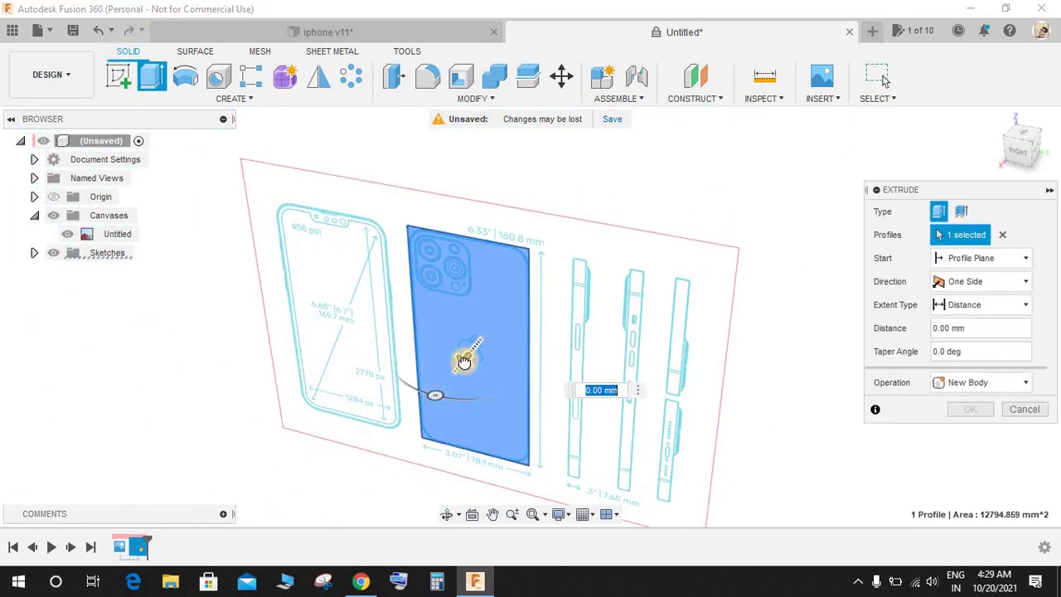
left_click_drag(464, 362, 454, 370)
type("7")
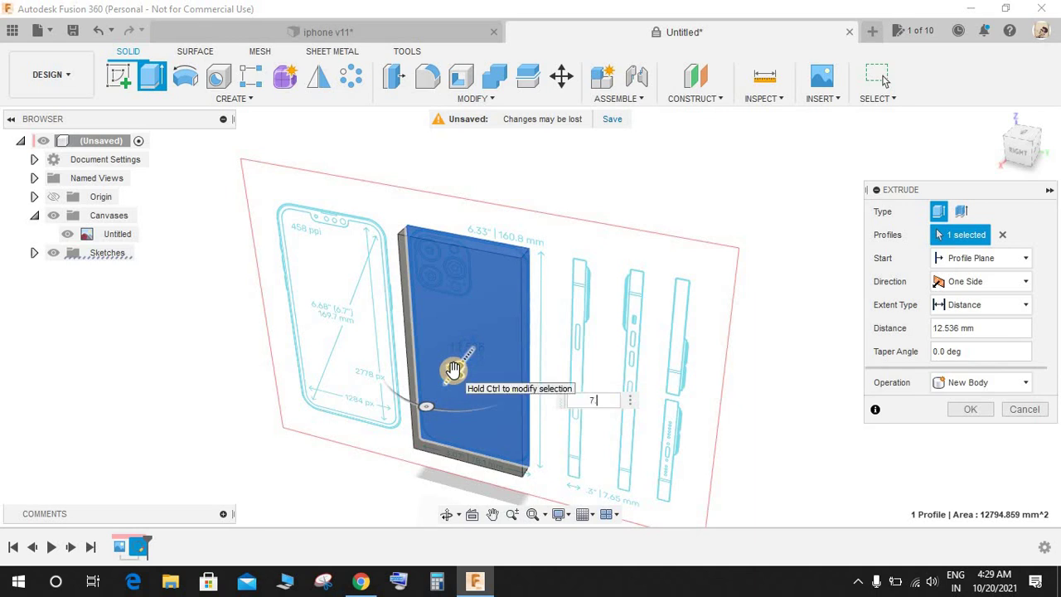
type(".65")
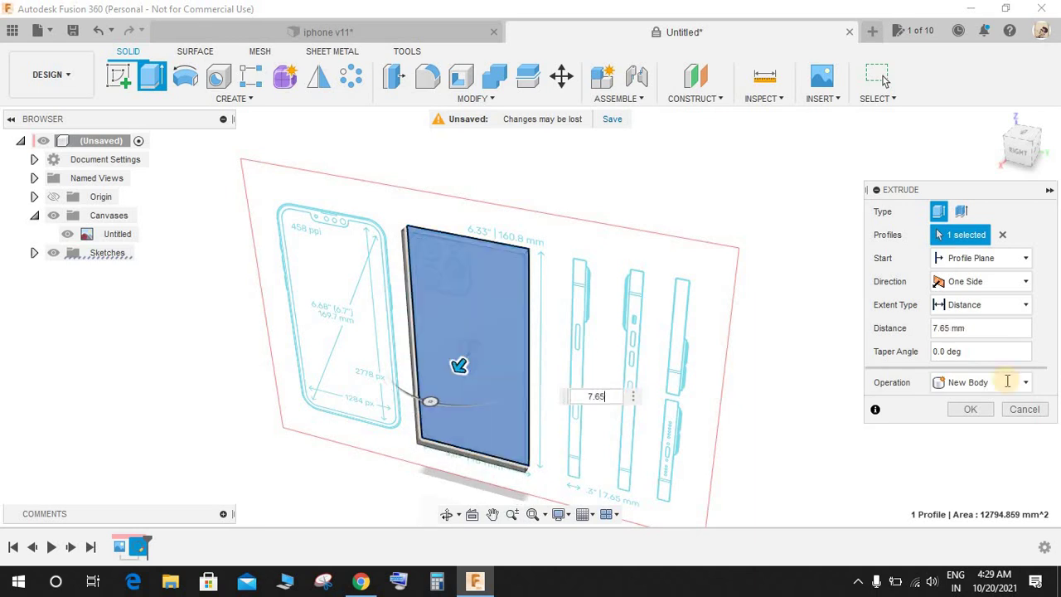
left_click(966, 384)
left_click(966, 471)
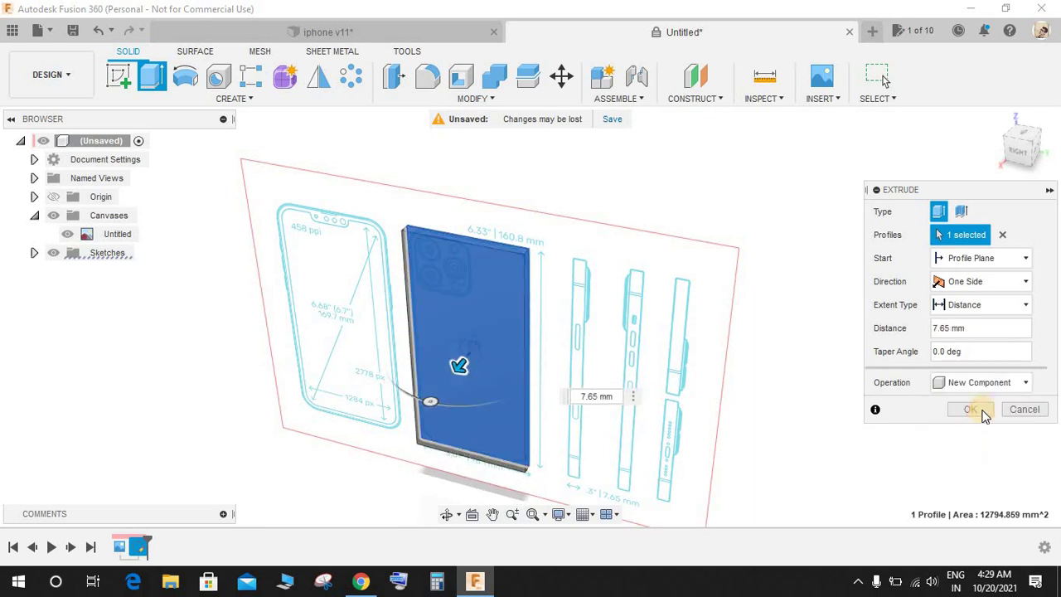
left_click(981, 410)
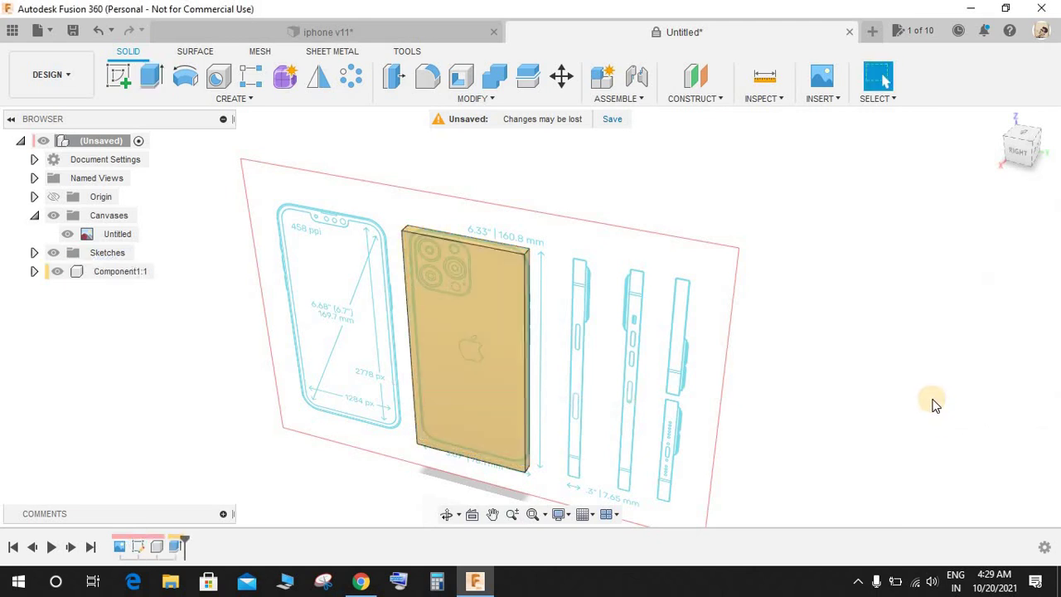
Start a constant-radius fillet on the phone body and select four edges at its corners
middle_click_drag(281, 173, 271, 178, "shift")
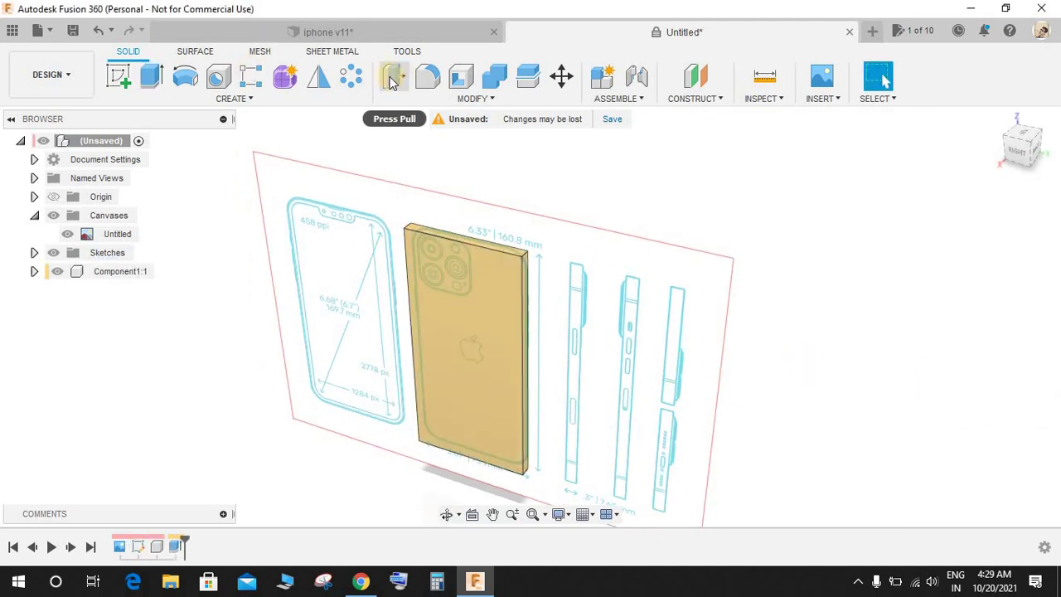
left_click(427, 76)
scroll(498, 273, "up", 5)
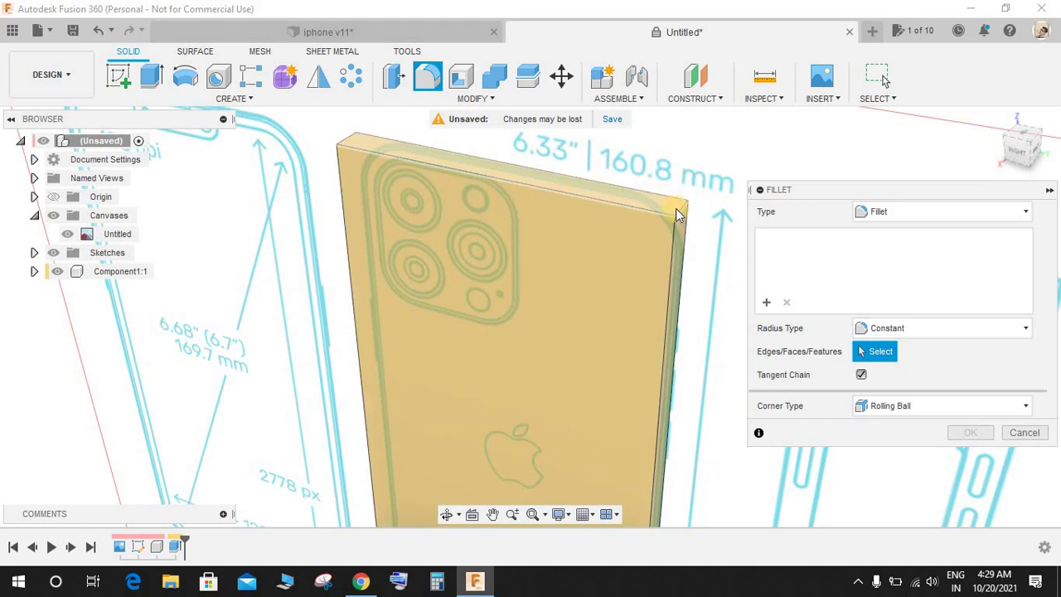
left_click(342, 138)
left_click(361, 159)
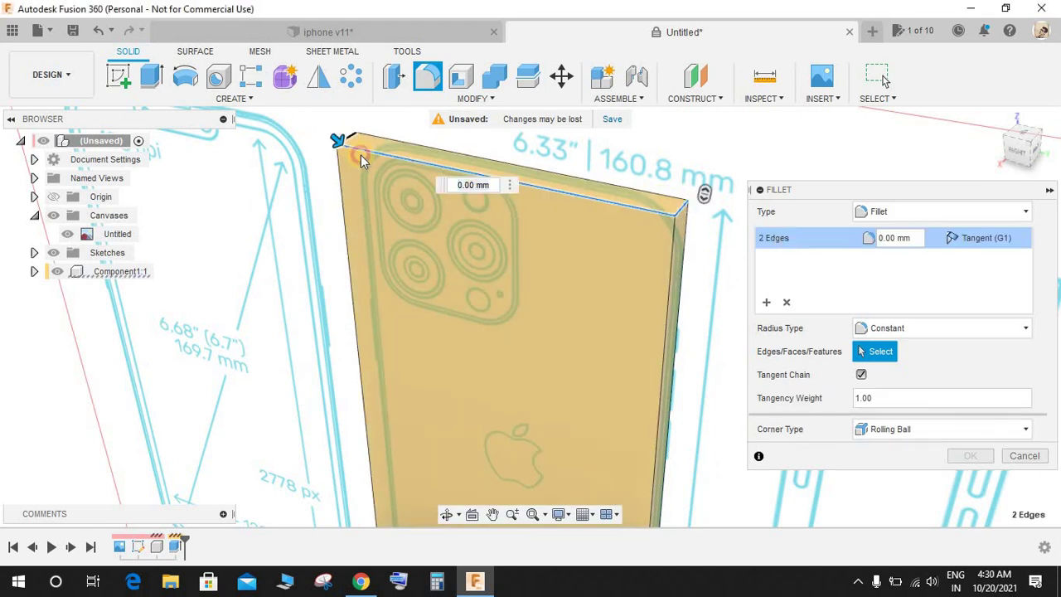
scroll(438, 332, "down", 6)
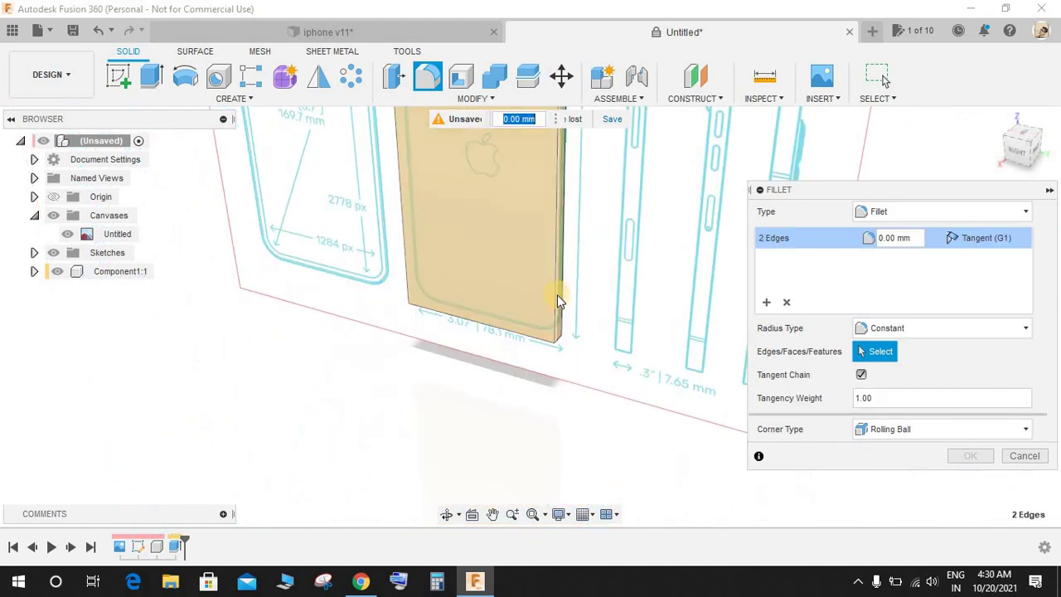
mouse_move(557, 296)
middle_mouse_down("shift")
mouse_move(581, 213)
mouse_move(490, 429)
mouse_move(540, 405)
middle_mouse_up("shift")
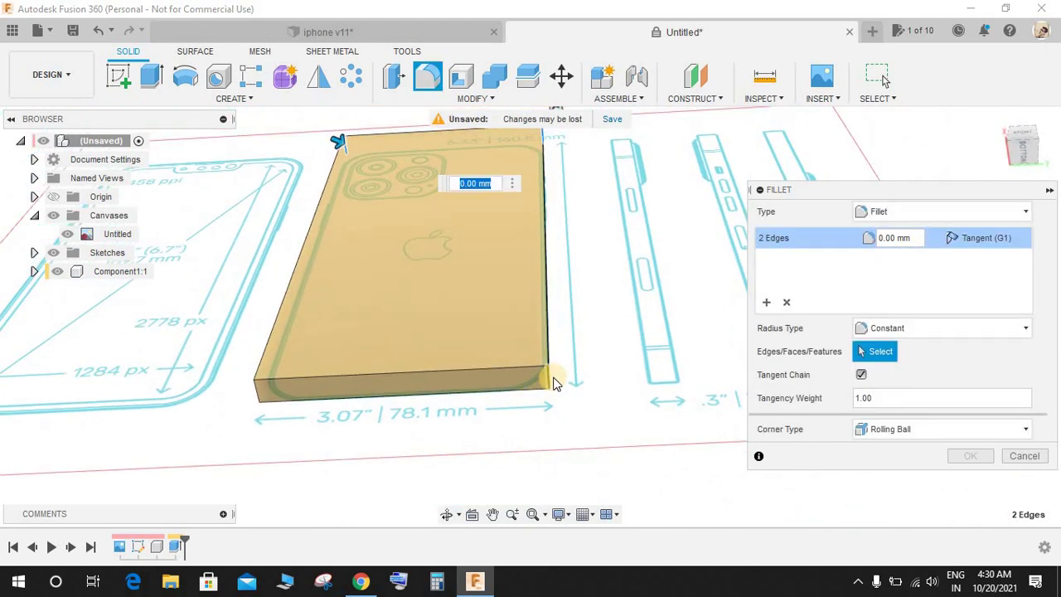
left_click(551, 378)
left_click(259, 385)
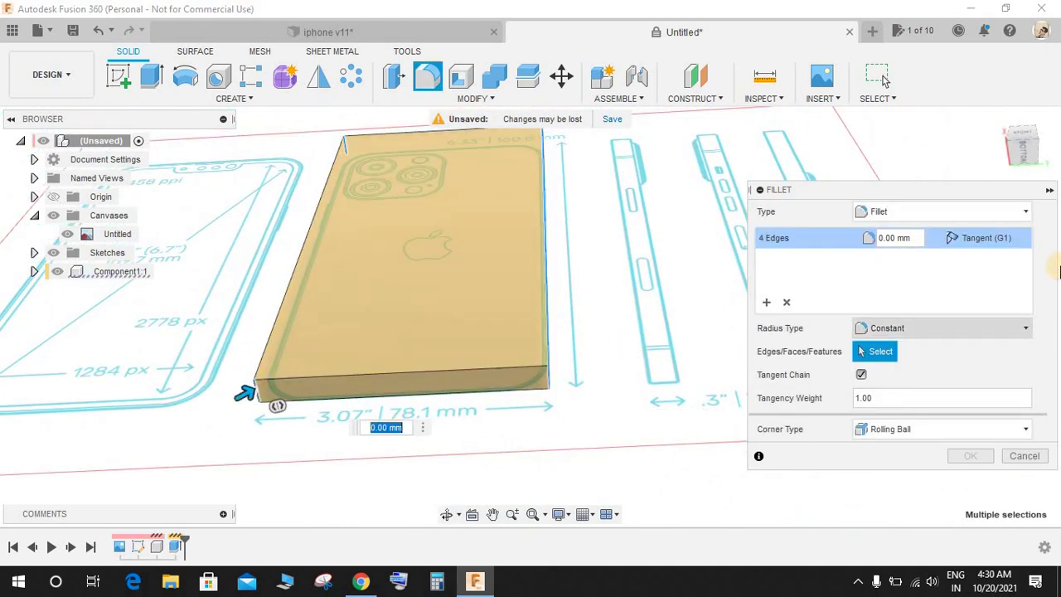
Set the fillet radius to 11.608 mm in the right view, matching the rounded corner on the canvas
left_click(1021, 135)
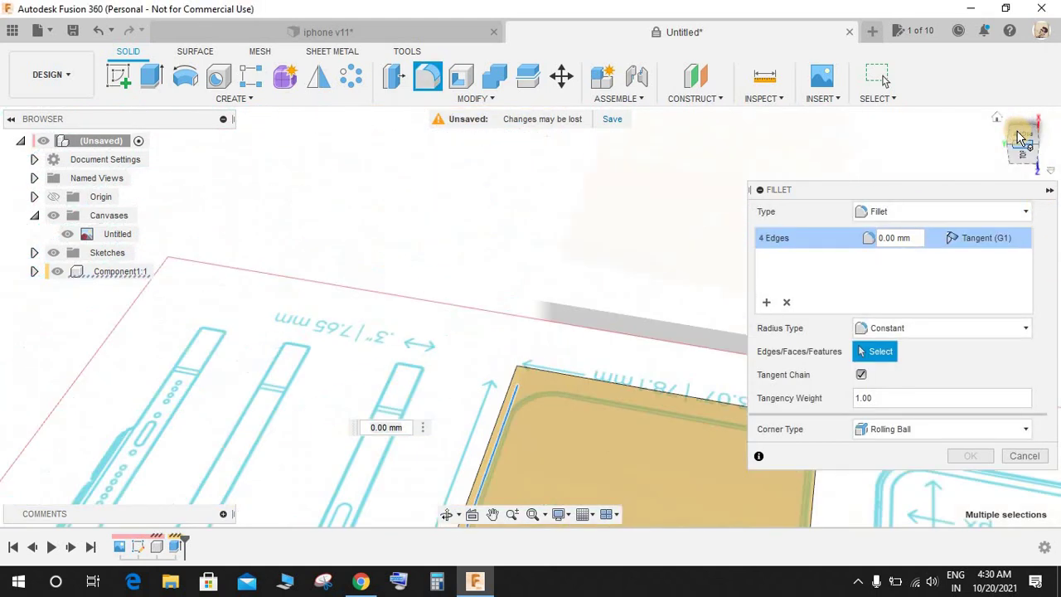
left_click(999, 121)
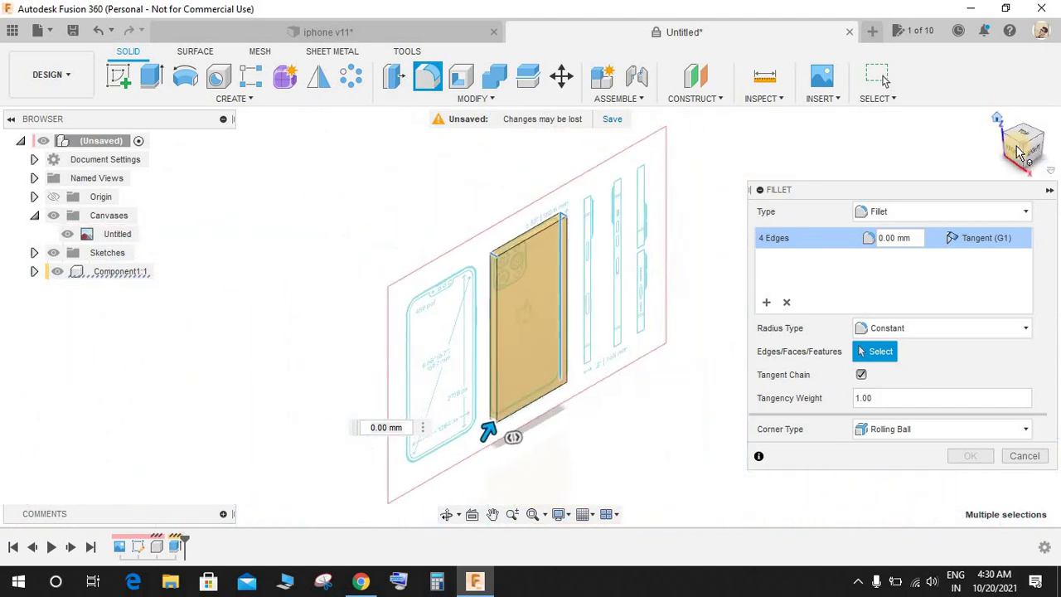
left_click(1033, 160)
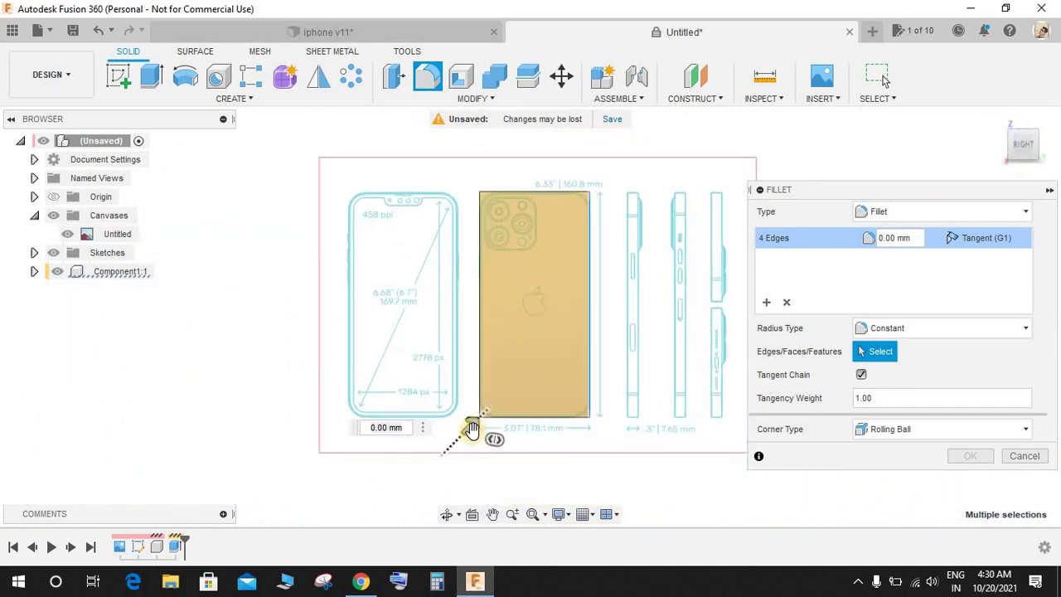
scroll(486, 431, "up", 5)
left_click_drag(476, 379, 501, 366)
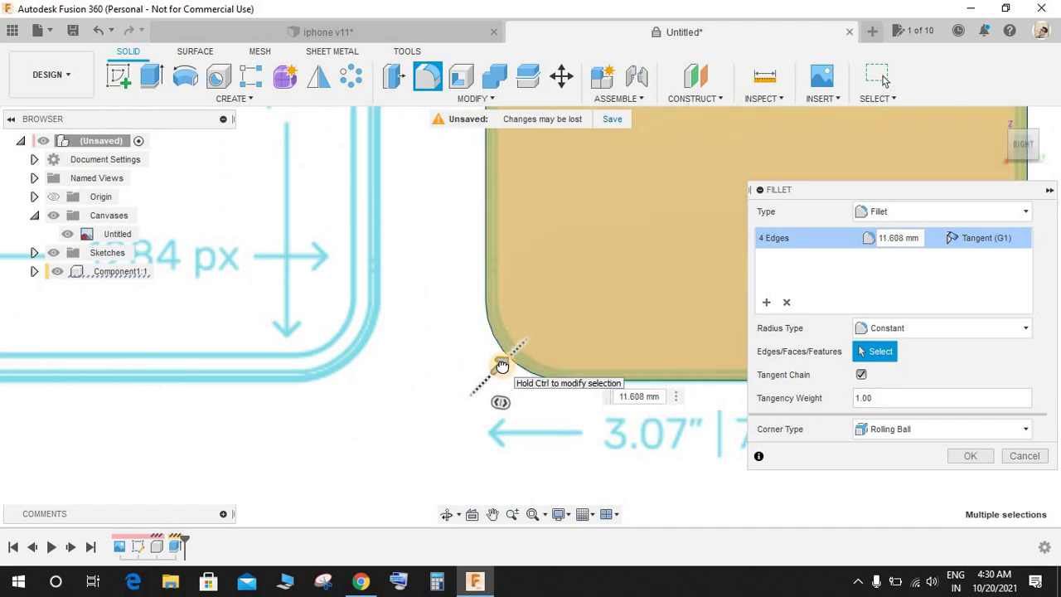
Correct the fillet's edge selection at the body's lower-right corner and apply the fillet to all four corners
scroll(498, 344, "down", 5)
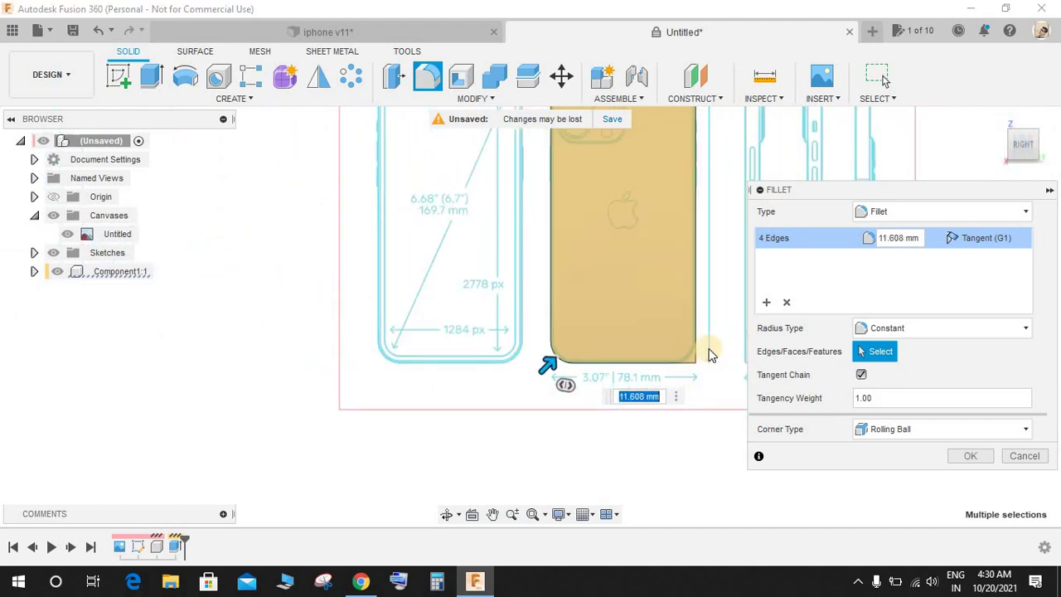
scroll(701, 357, "up", 2)
middle_click_drag(699, 357, 678, 315, "shift")
scroll(670, 356, "up", 2)
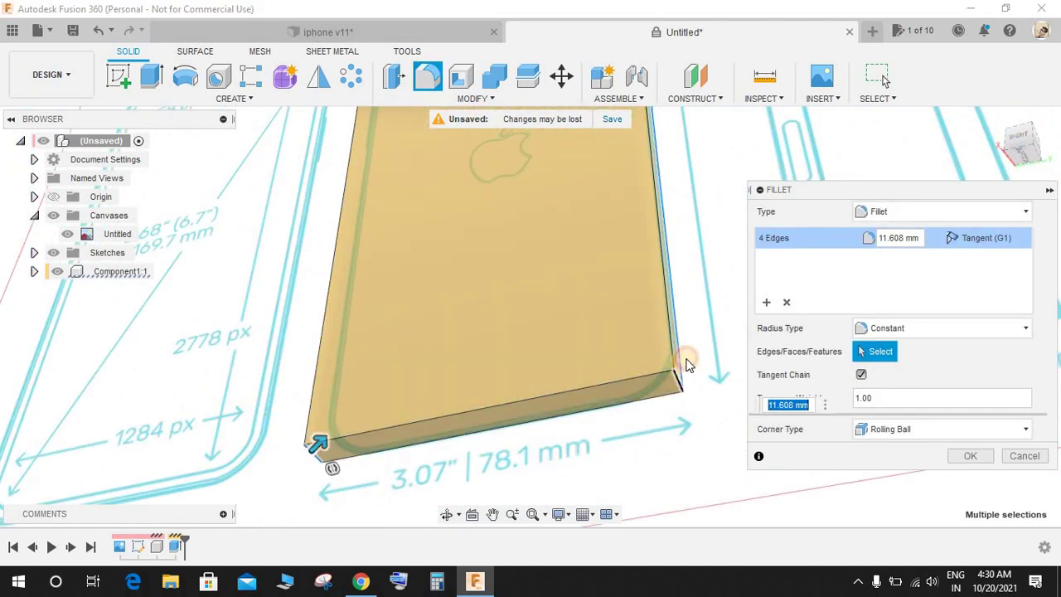
left_click(682, 348)
middle_click_drag(663, 286, 690, 398, "shift")
left_click(972, 456)
Start a sketch on the phone body's back face and draw a circle over the bite of the Apple logo
scroll(631, 300, "down", 5)
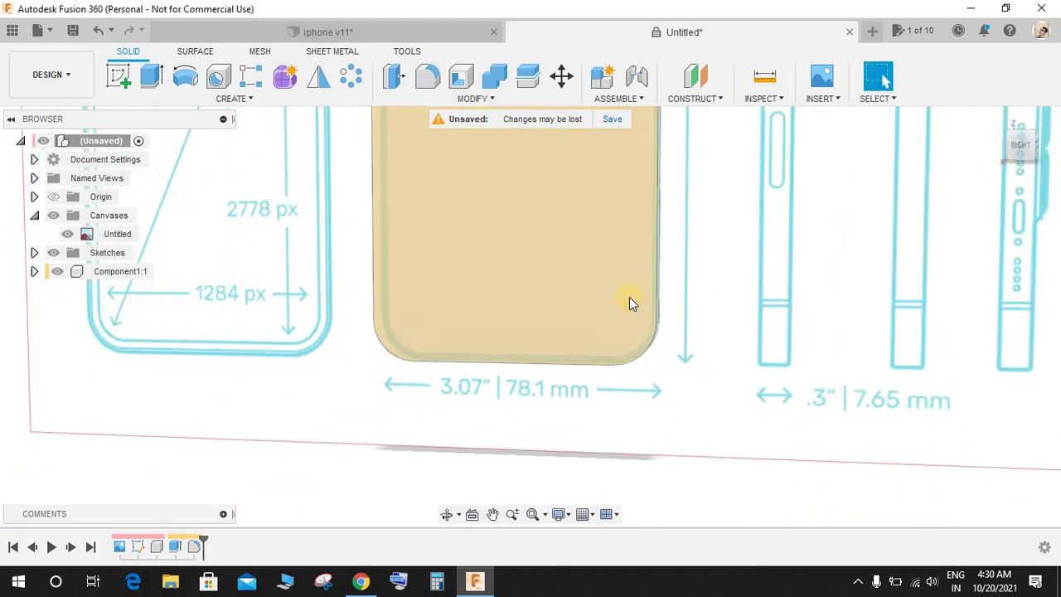
left_click(118, 76)
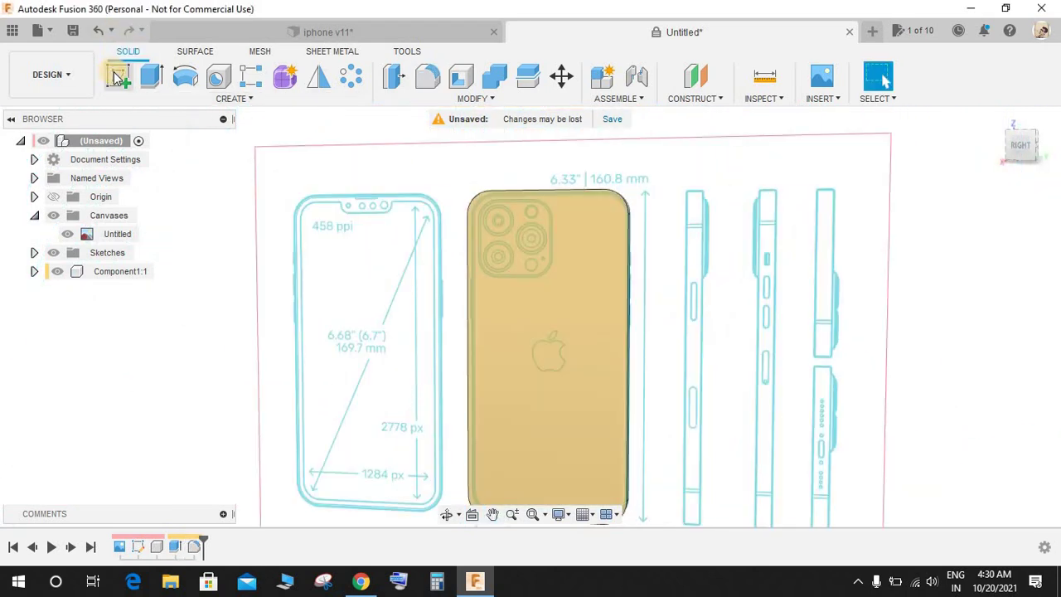
left_click(517, 331)
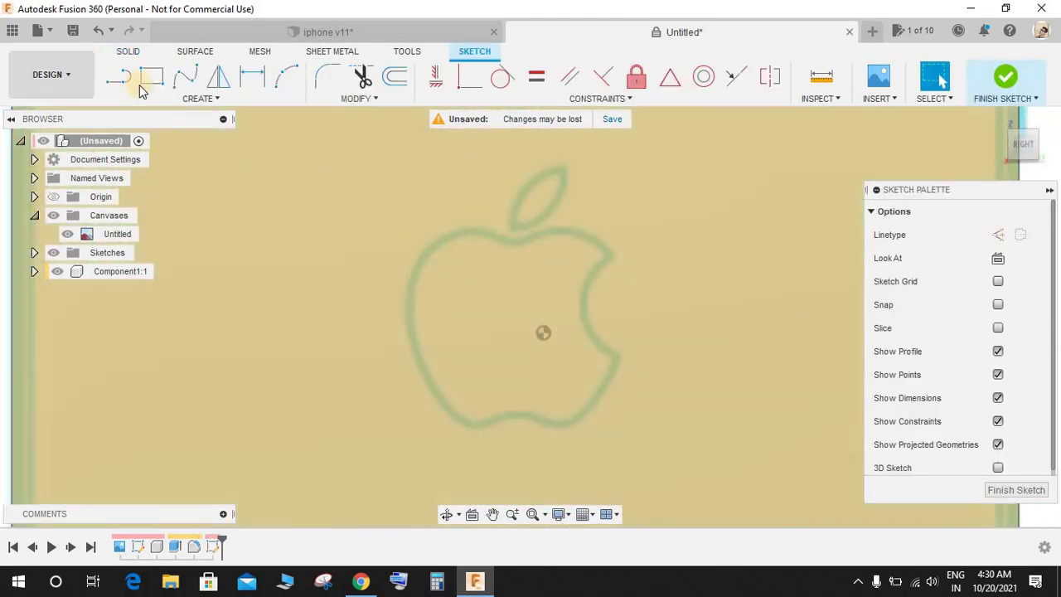
left_click(220, 99)
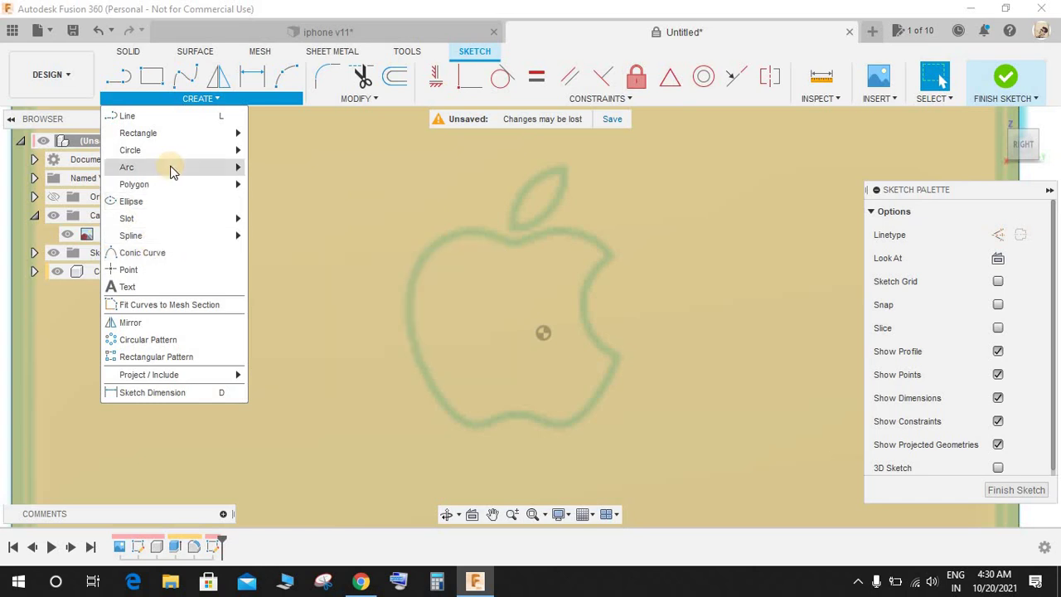
mouse_move(182, 149)
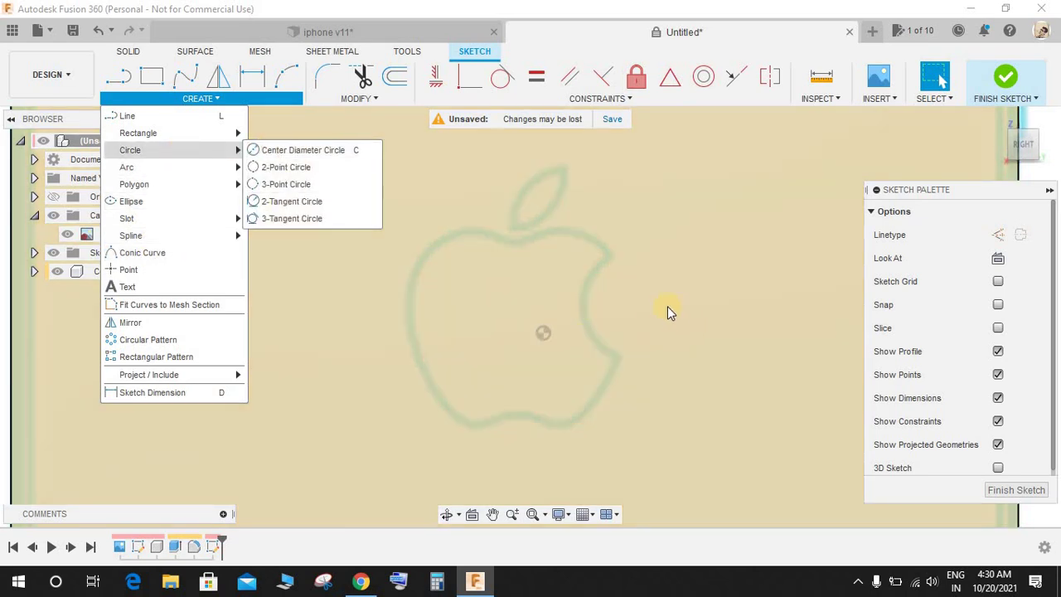
key("c")
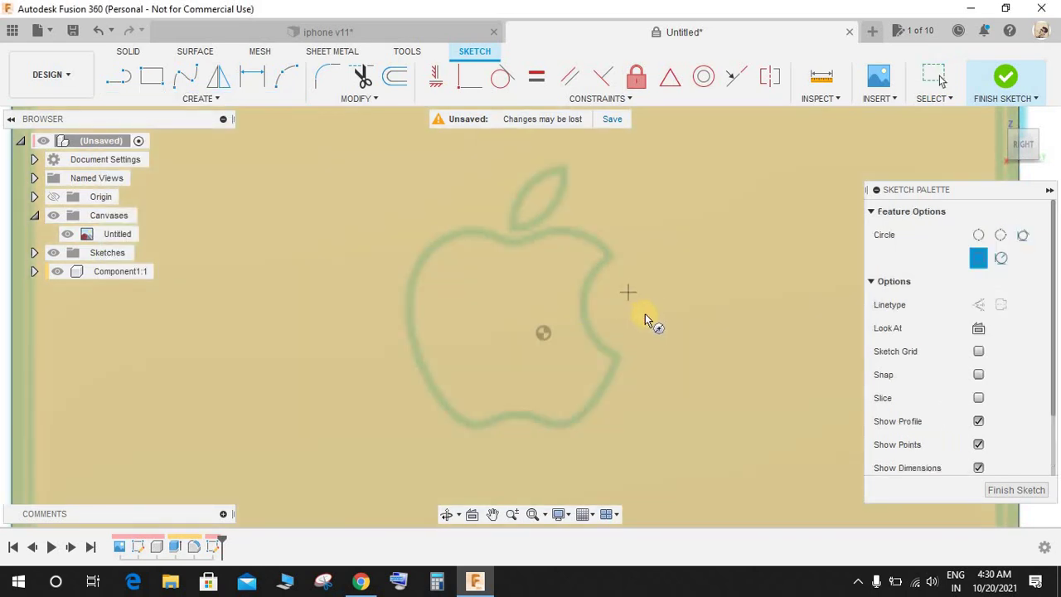
left_click(638, 303)
left_click(657, 343)
key("Escape")
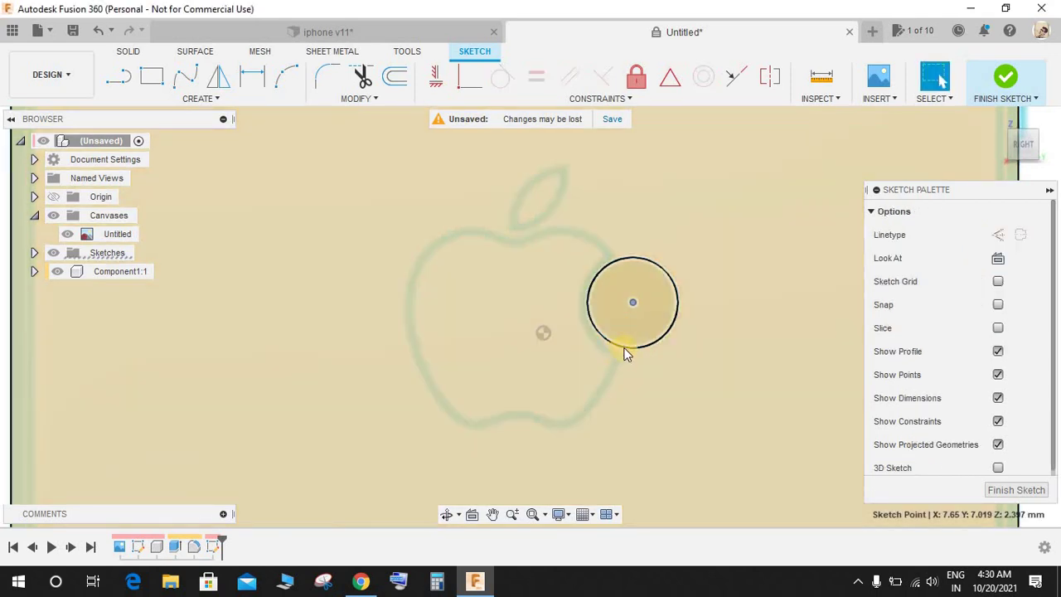
Resize the circle to a radius of about 4.26 mm and move its centre so it follows the logo's bite
left_click(622, 352)
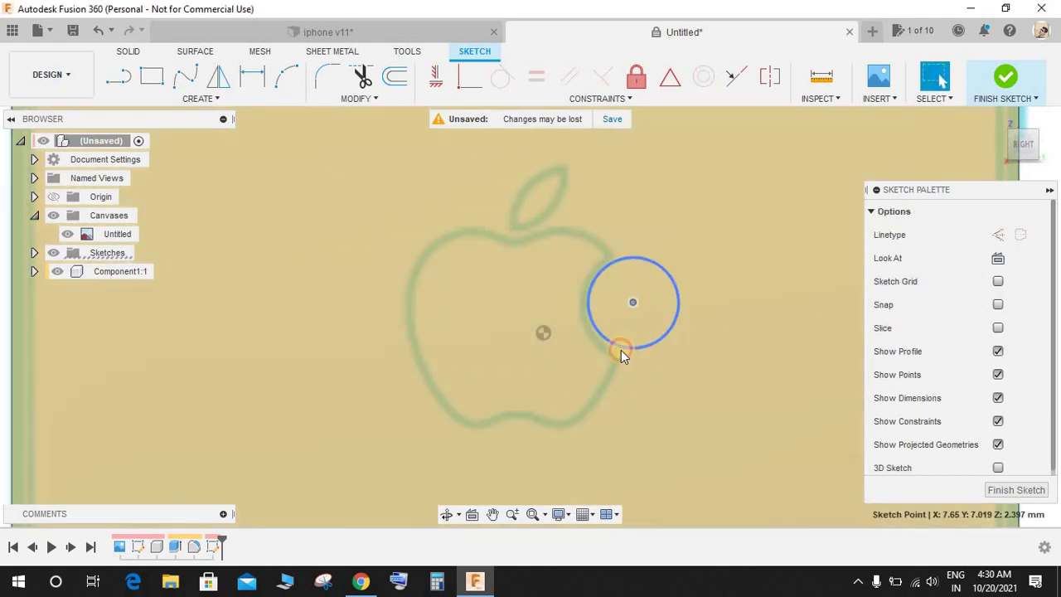
left_click_drag(633, 302, 635, 307)
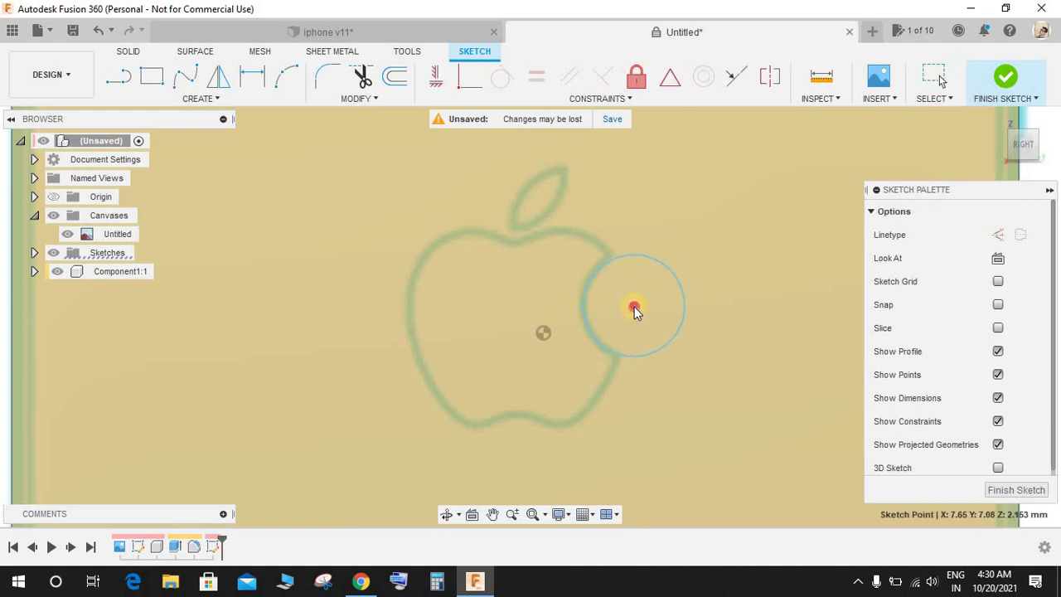
left_click(656, 262)
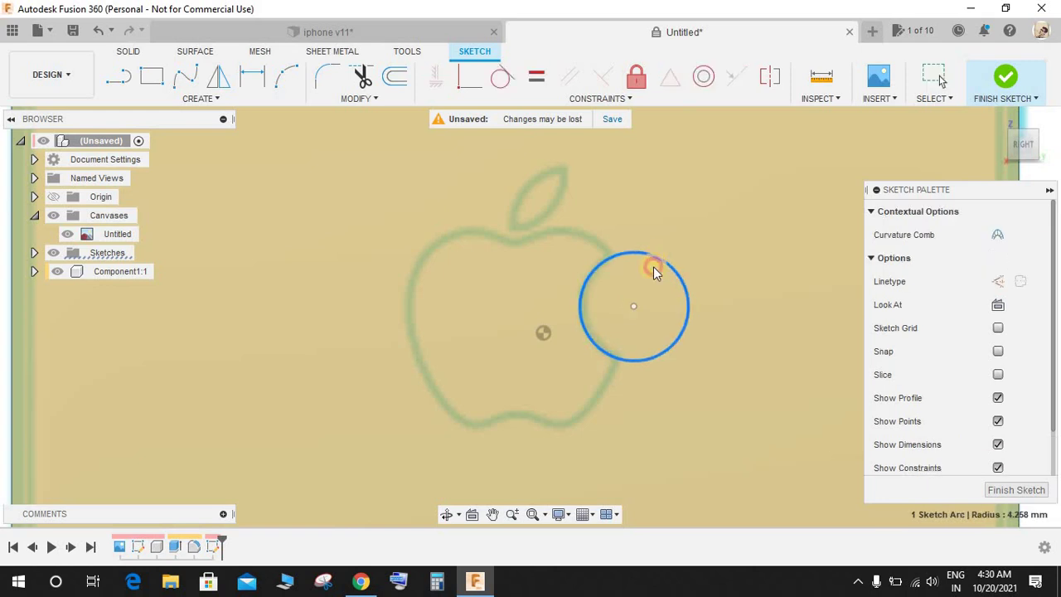
left_click_drag(627, 309, 636, 304)
Trace the apple with a fit point spline from the top notch around the left side and base to the bite's lower end
left_click(185, 77)
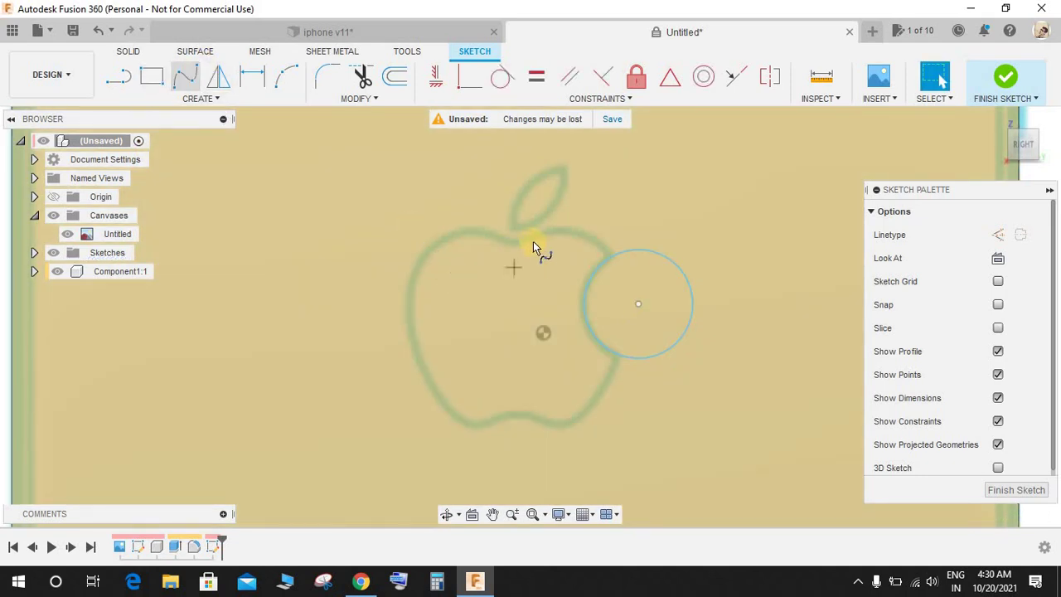
left_click(484, 231)
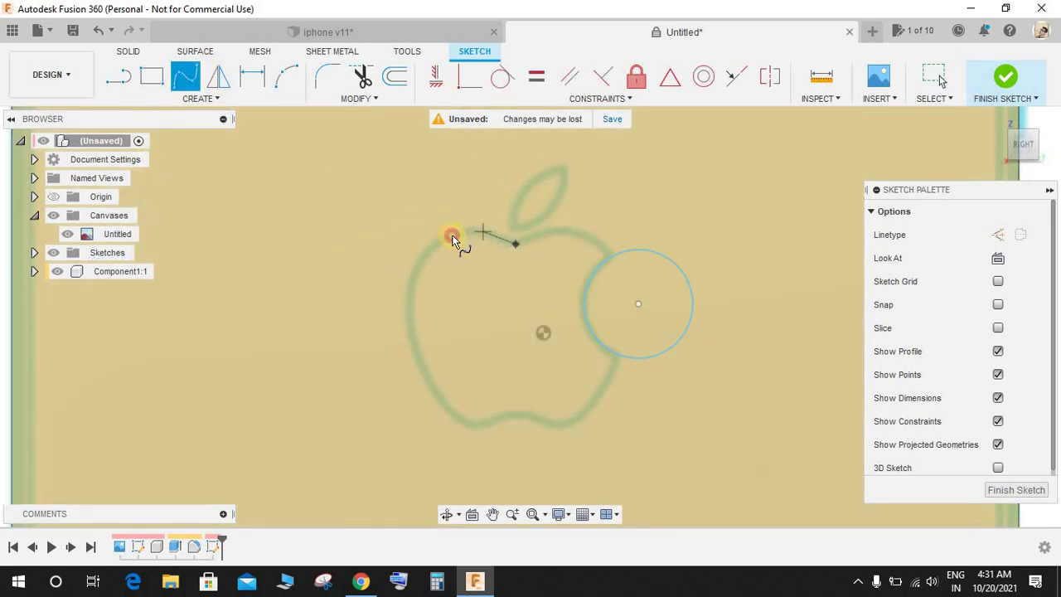
left_click(430, 244)
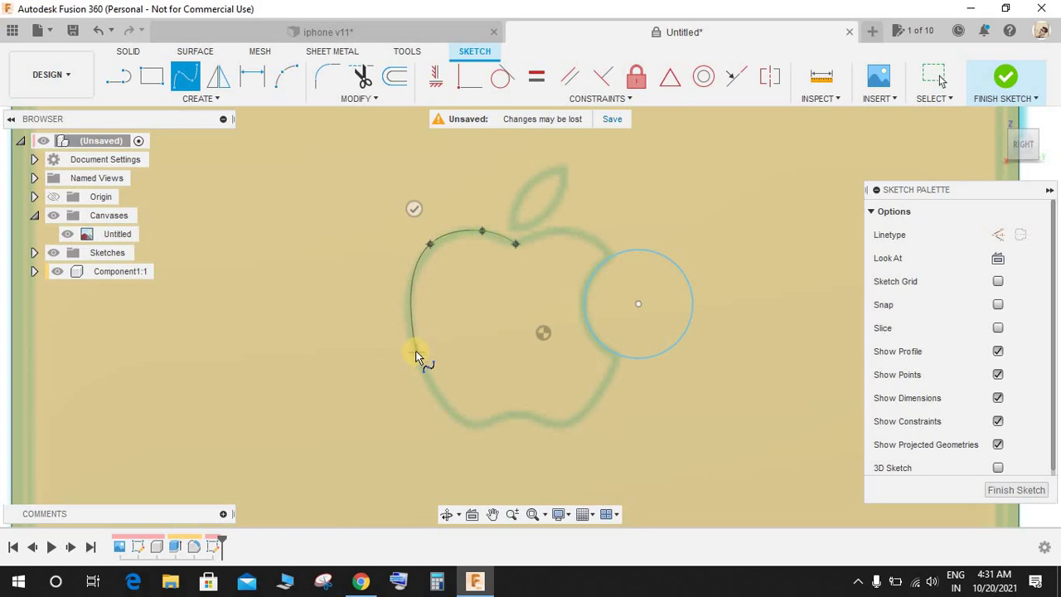
left_click(416, 351)
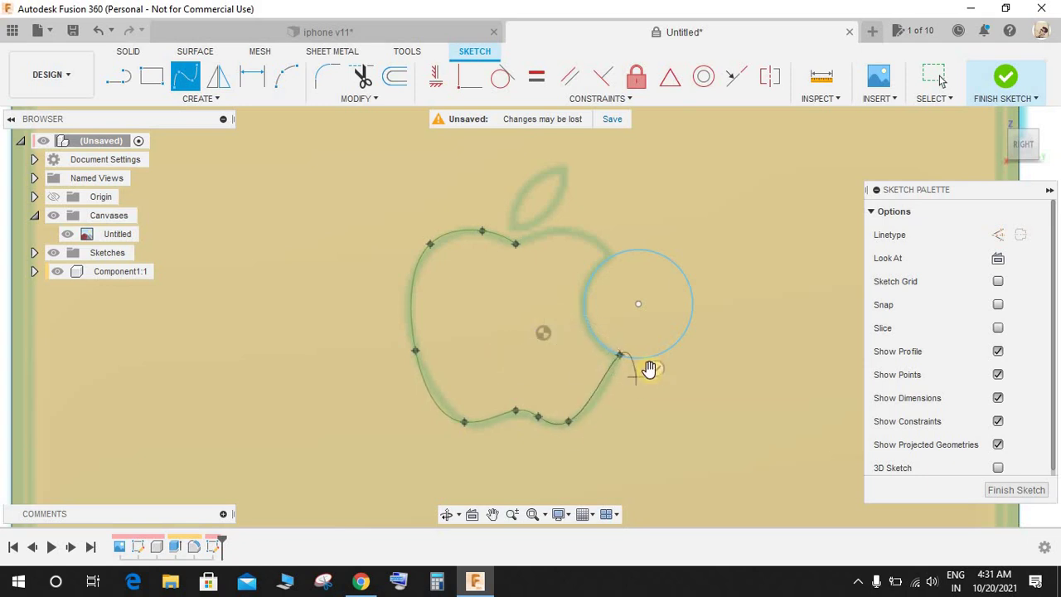
key("Escape")
Adjust the spline's fit points at the apple's upper left and top notch to match the canvas outline
scroll(493, 206, "up", 2)
left_click_drag(407, 258, 397, 277)
left_click_drag(478, 241, 456, 244)
left_click_drag(526, 257, 519, 260)
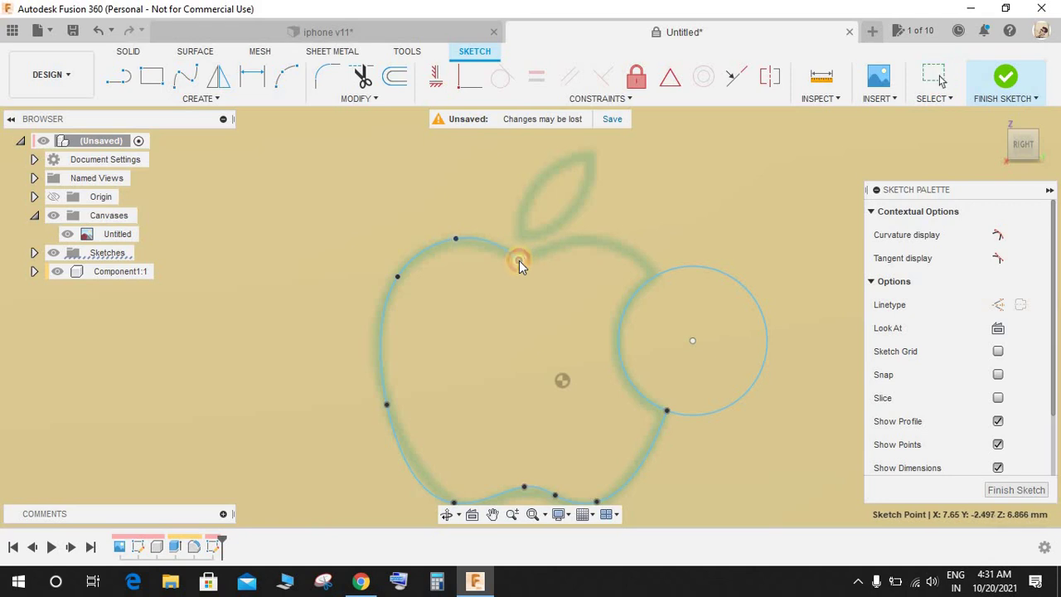
Trace the apple's upper-right lobe with a spline from the top notch to the circle and adjust its fit point to the canvas
left_click(184, 75)
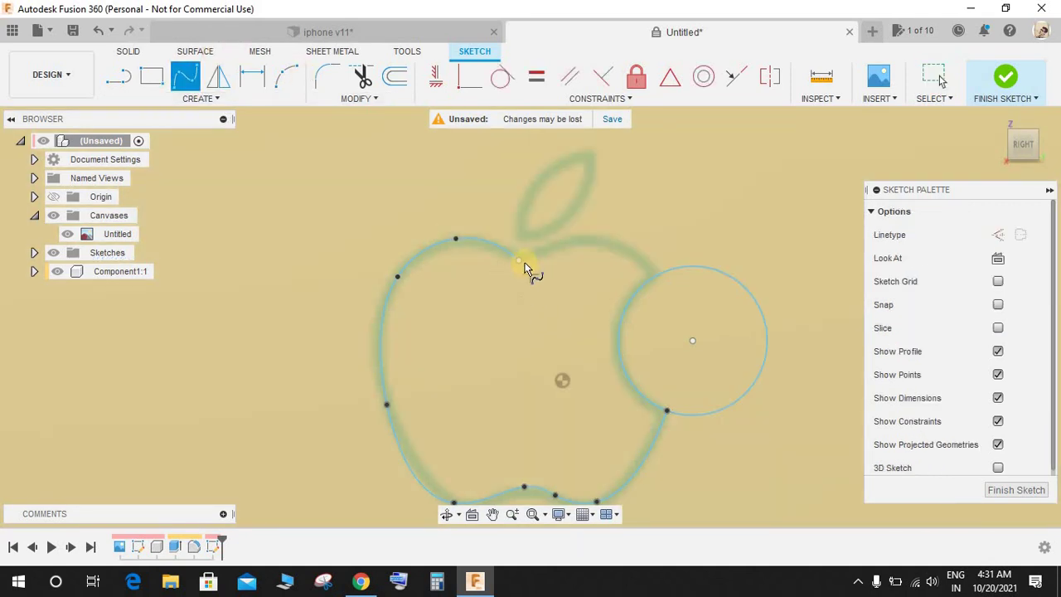
left_click(574, 243)
left_click(630, 250)
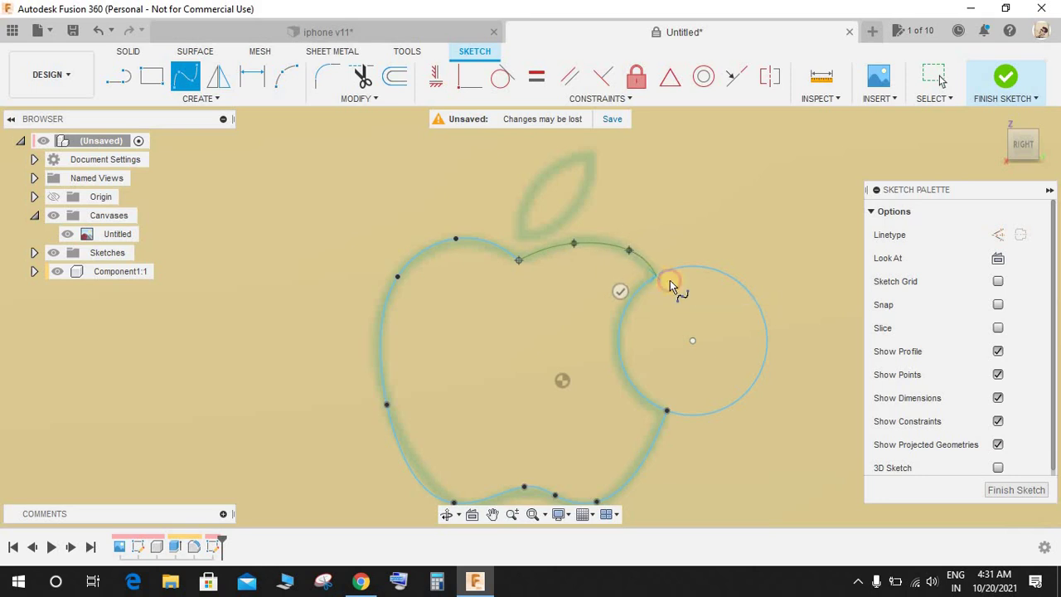
key("Escape")
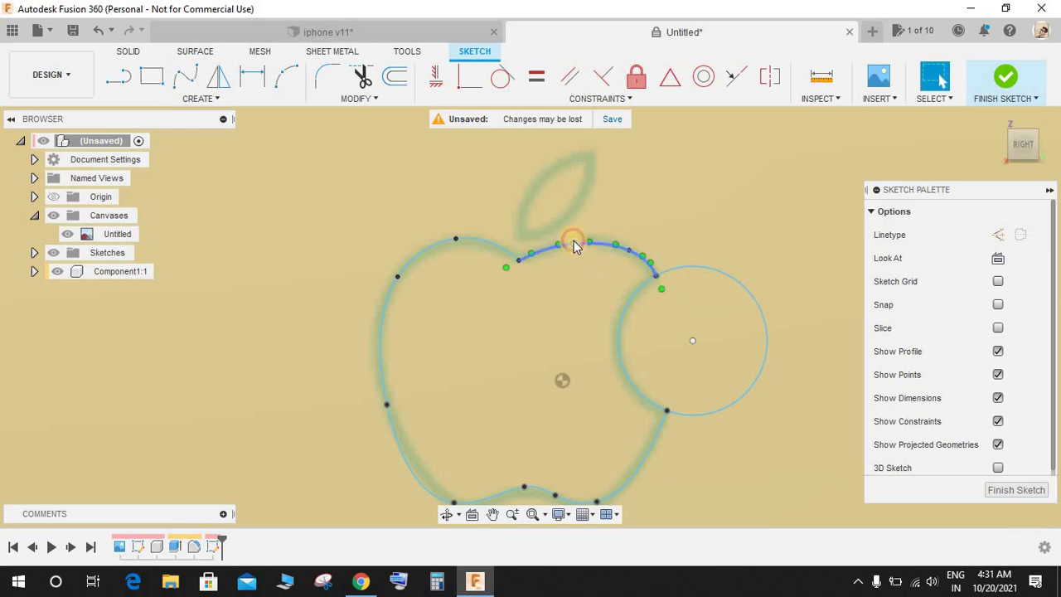
left_click(574, 241)
left_click_drag(574, 238, 574, 239)
Trace the left edge of the logo's leaf with a spline from its lower tip to its upper tip
scroll(593, 165, "up", 3)
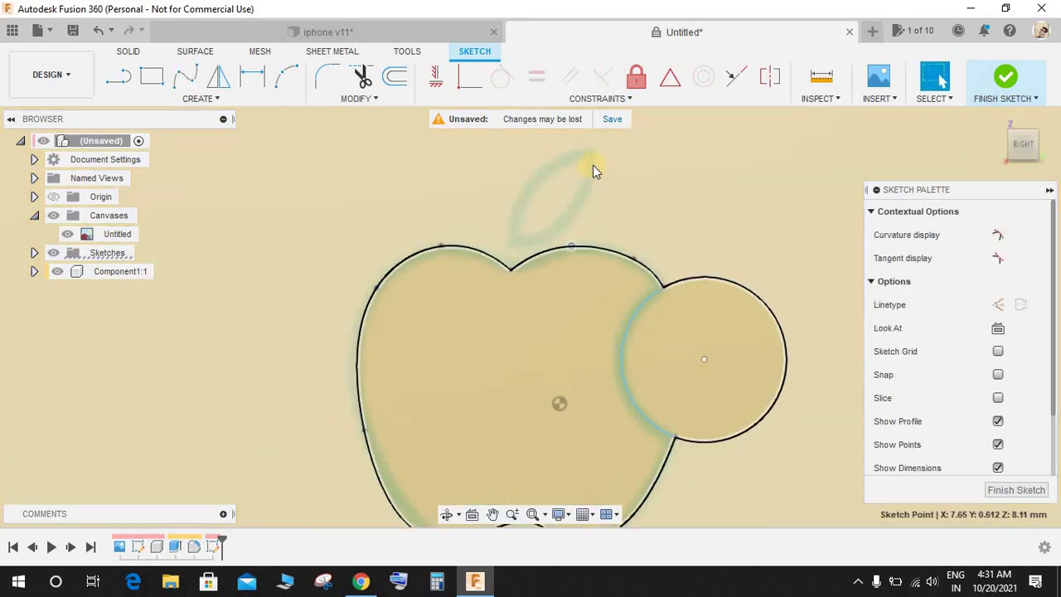
middle_click_drag(294, 119, 247, 182)
key("Escape")
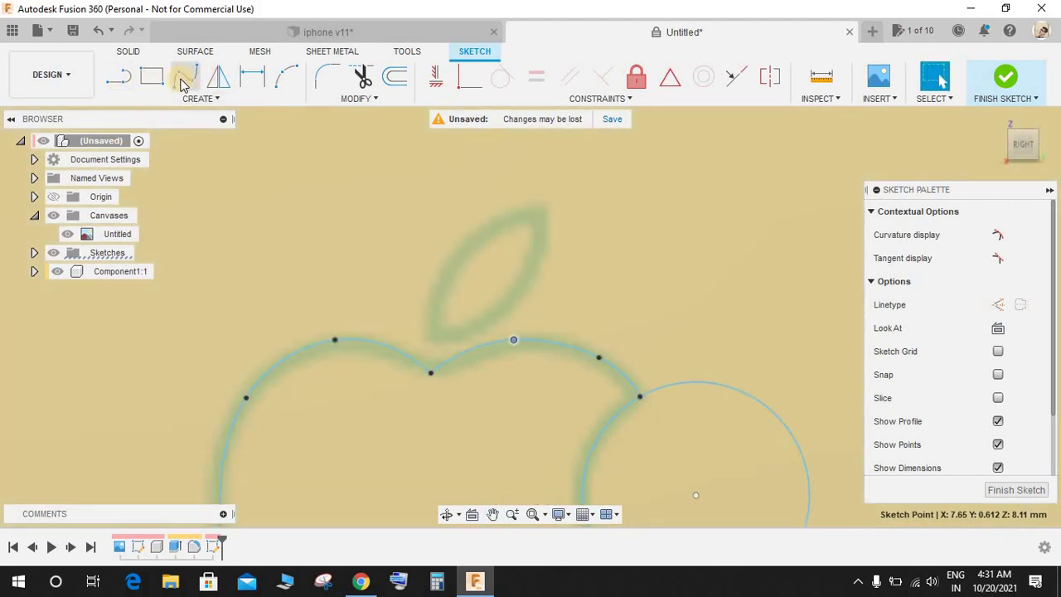
left_click(184, 81)
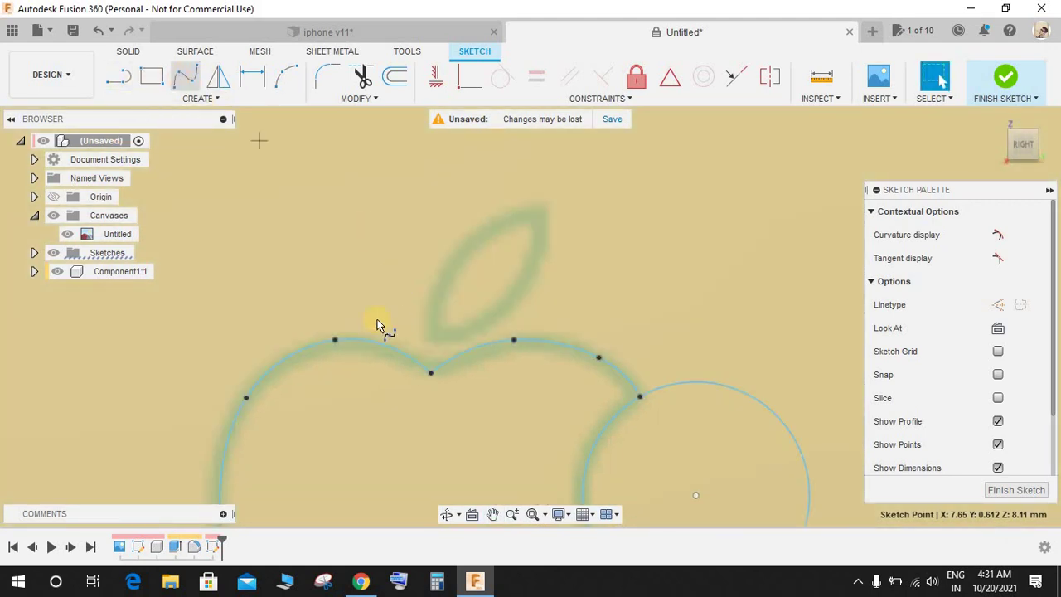
left_click(493, 223)
left_click(544, 208)
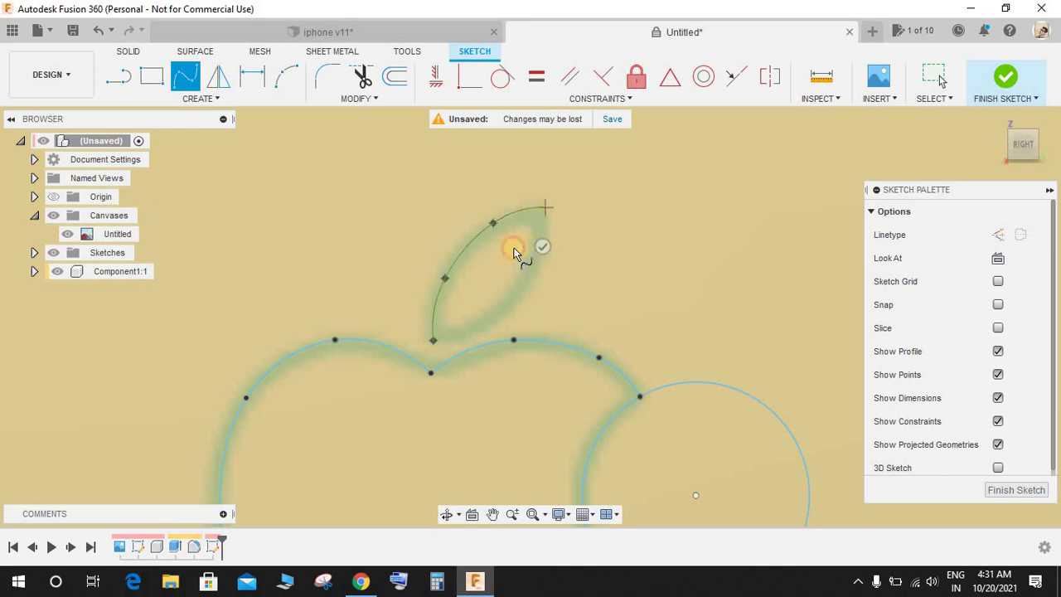
left_click(539, 242)
key("Escape")
Draw a straight line connecting the two tips of the leaf
left_click(119, 76)
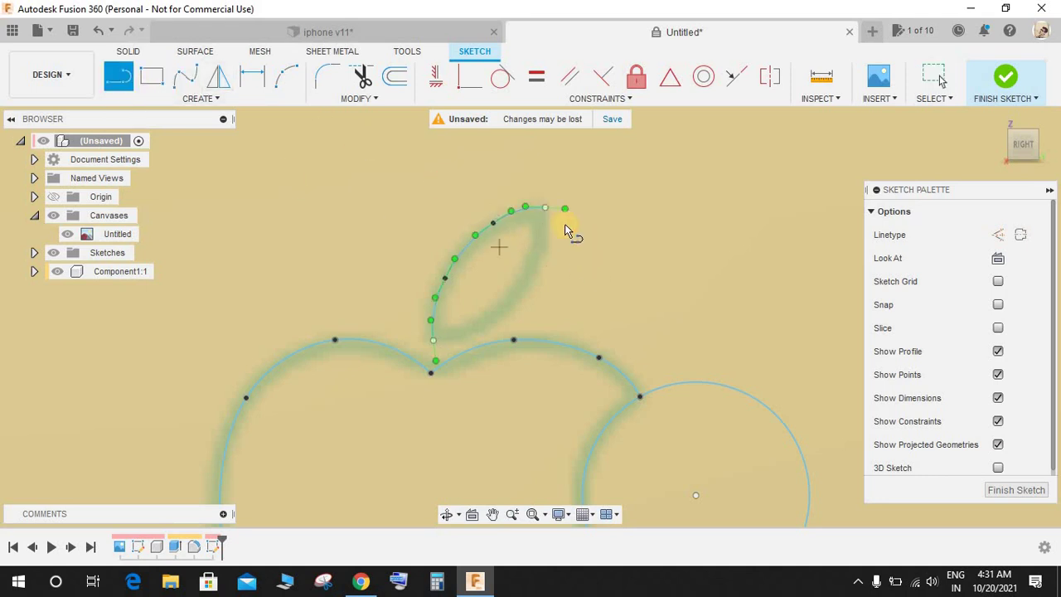
left_click(433, 339)
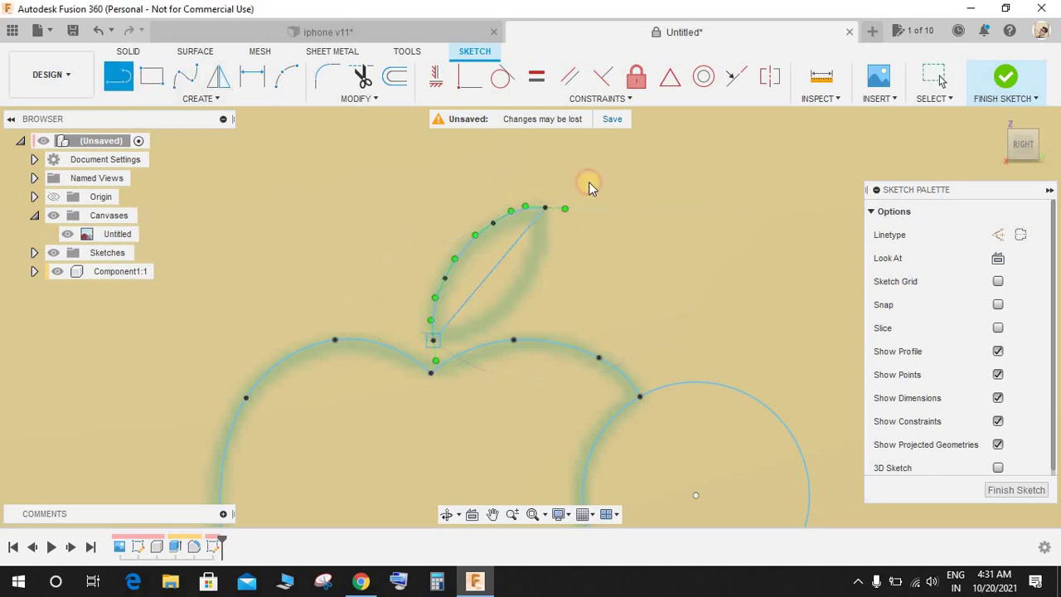
key("Escape")
Mirror the leaf's left spline across the tip-to-tip line and convert that line to construction geometry
left_click(217, 79)
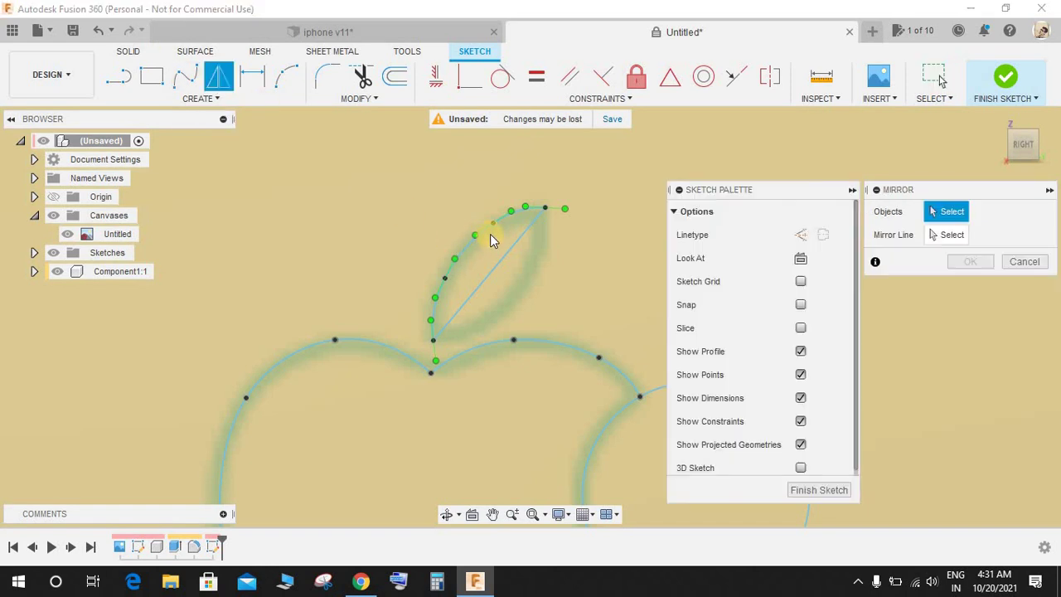
left_click(950, 234)
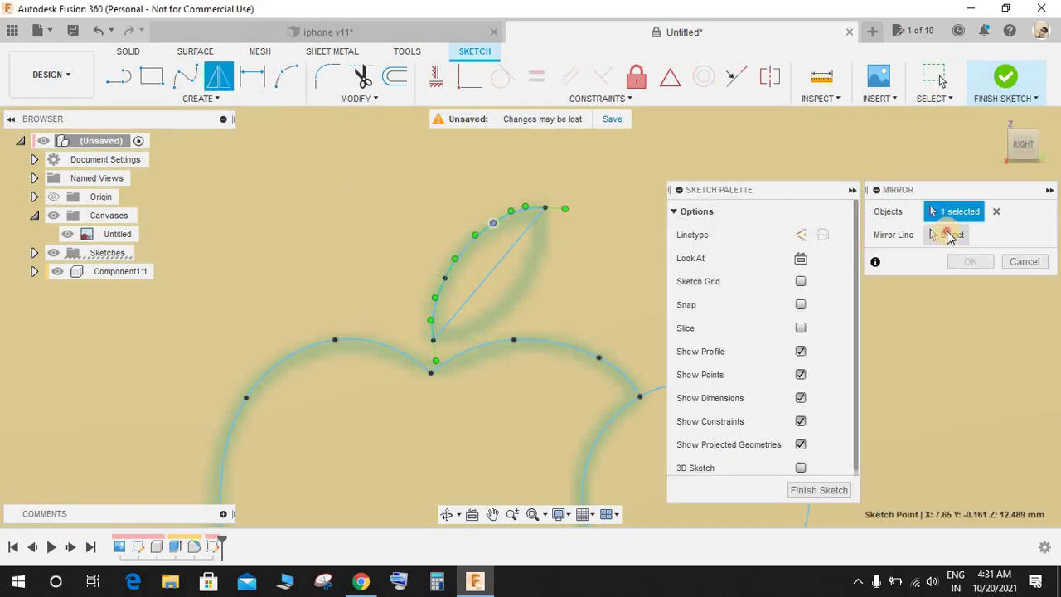
left_click(503, 260)
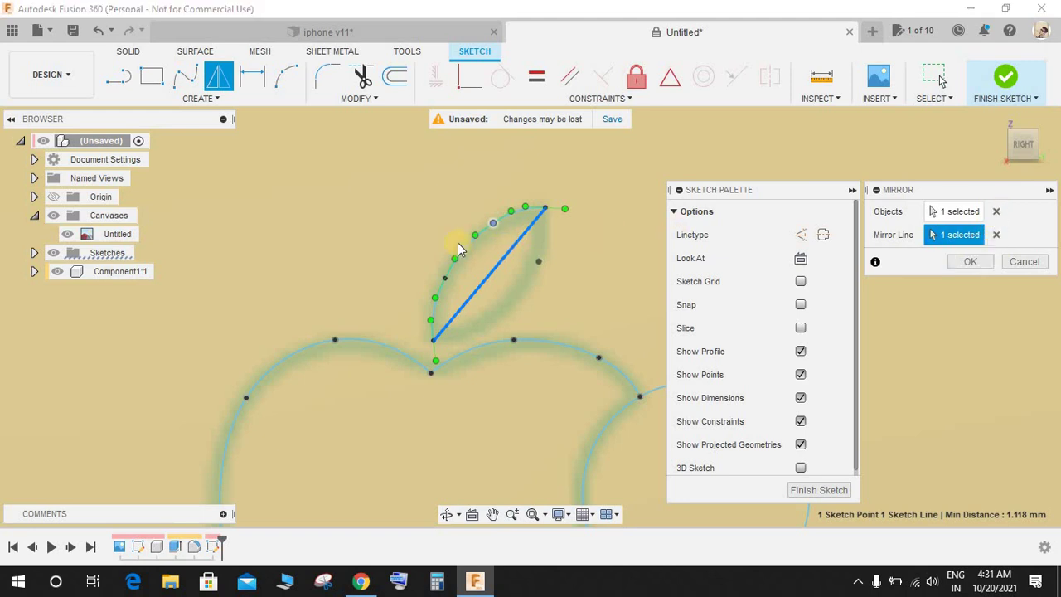
left_click(944, 212)
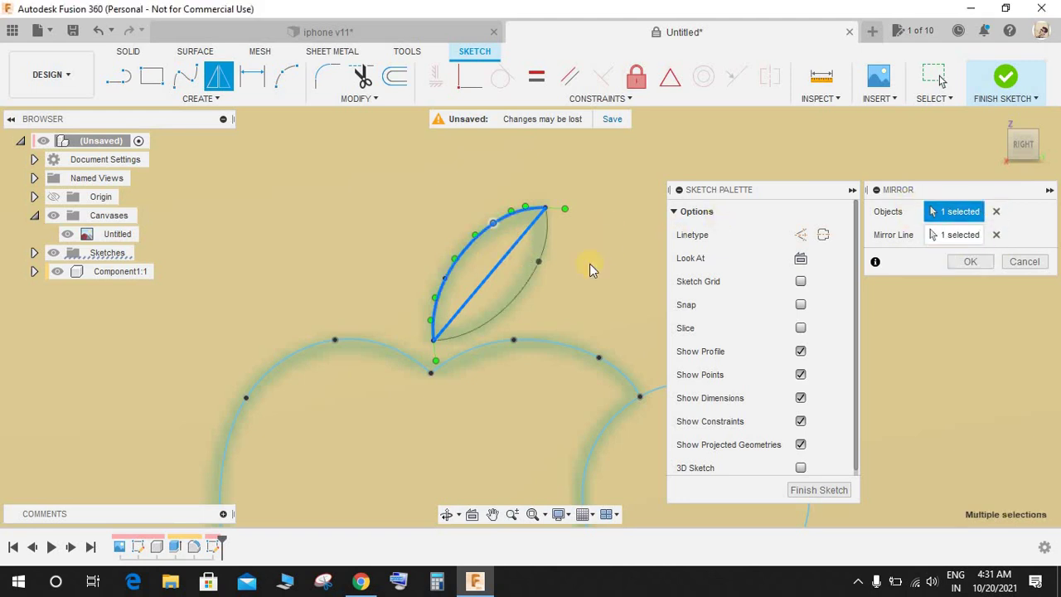
left_click(968, 261)
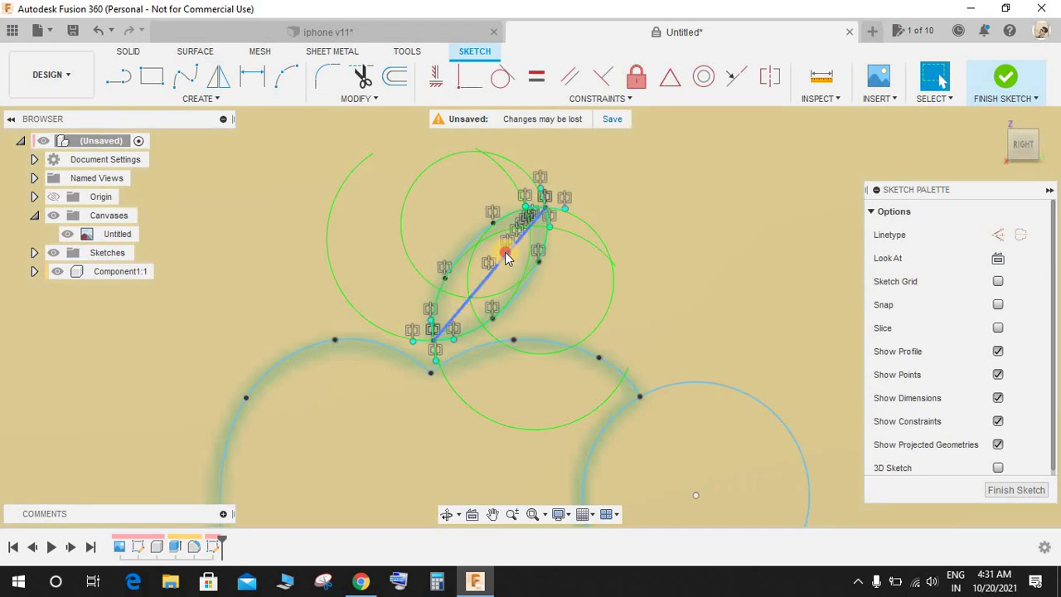
left_click(997, 235)
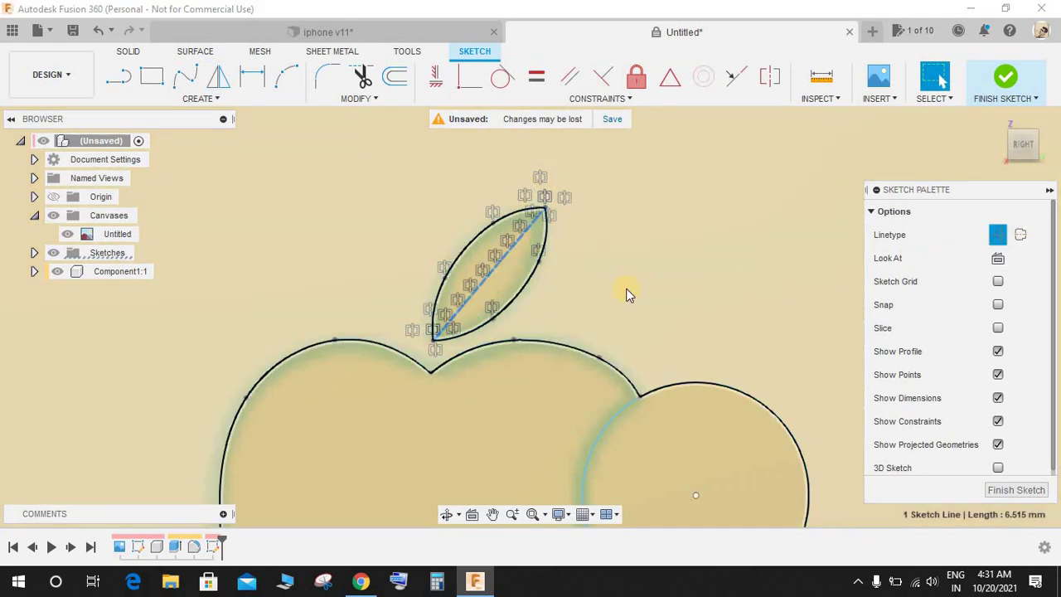
Trim away the part of the circle outside the apple's bite and finish the logo sketch
scroll(627, 295, "down", 4)
scroll(632, 355, "up", 2)
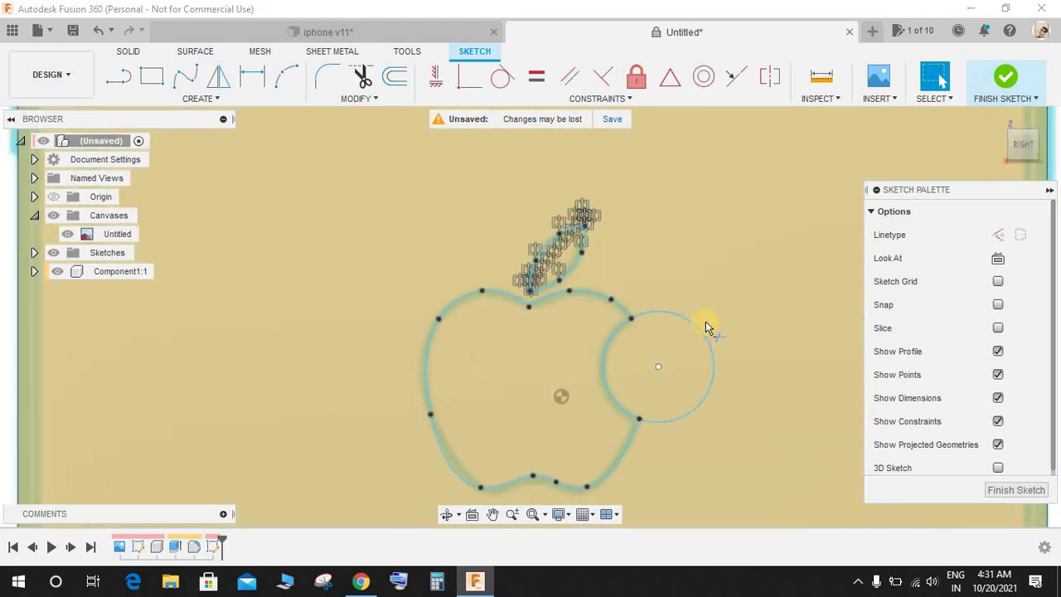
key("t")
left_click(699, 330)
scroll(680, 361, "down", 3)
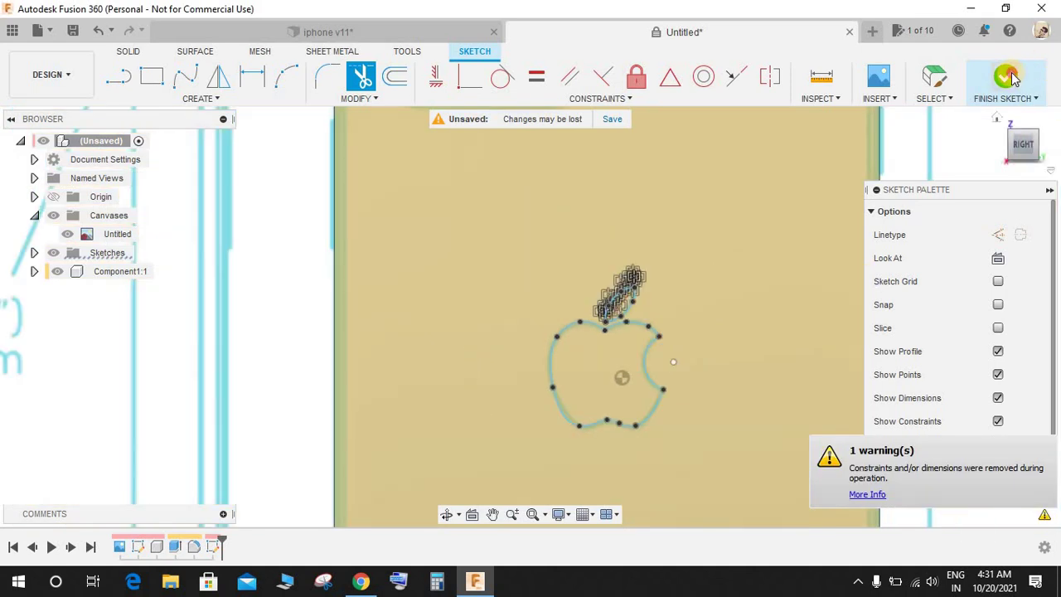
scroll(558, 366, "down", 3)
key("Escape")
scroll(557, 366, "down", 3)
middle_click_drag(548, 367, 519, 377, "shift")
Hide the reference canvas and clear the selection
left_click(67, 234)
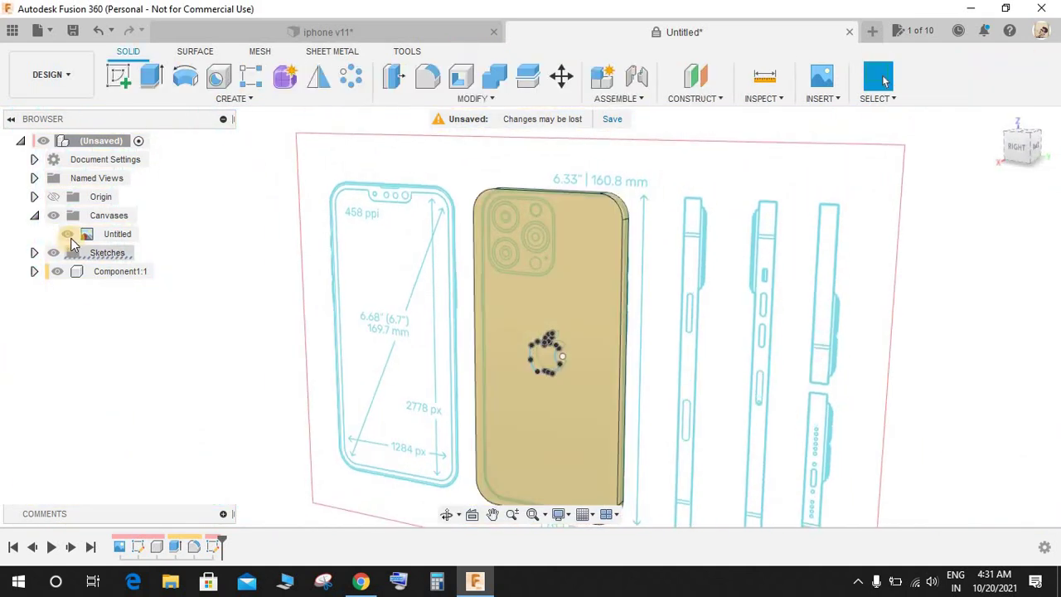
left_click(359, 380)
key("Escape")
scroll(632, 346, "up", 5)
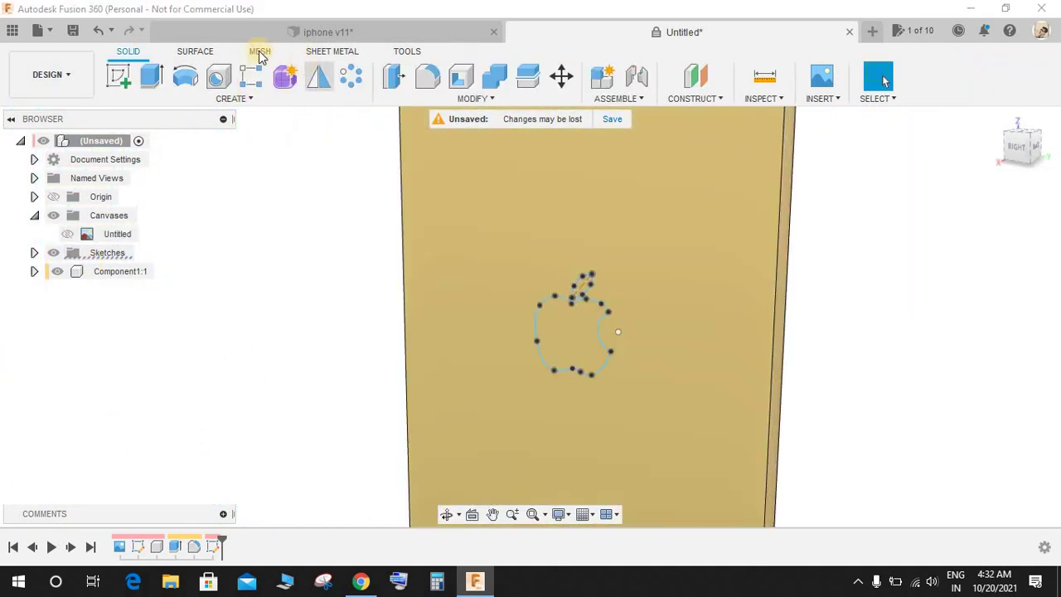
left_click(497, 110)
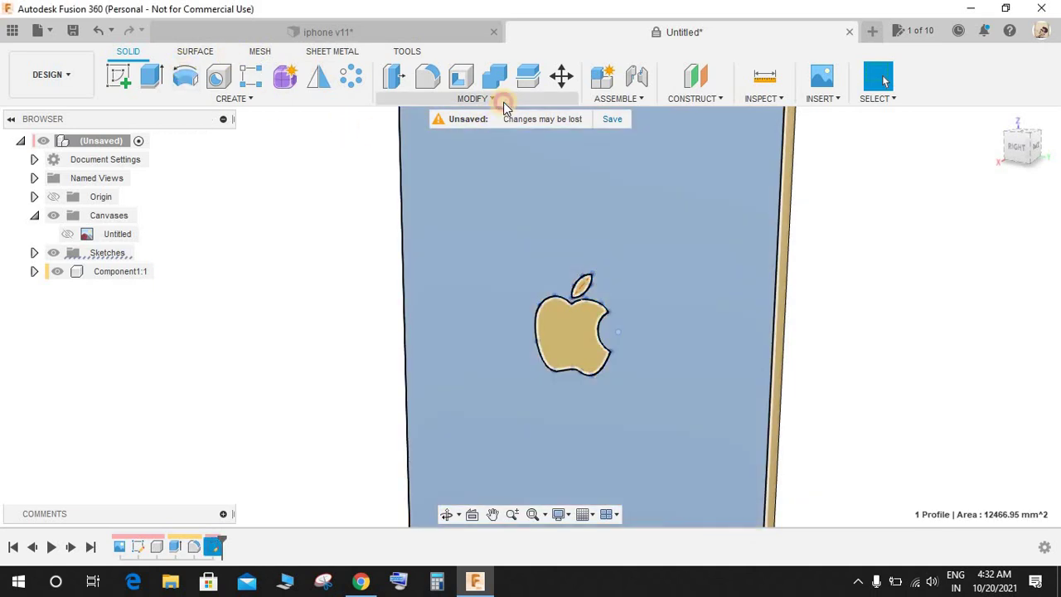
left_click(493, 99)
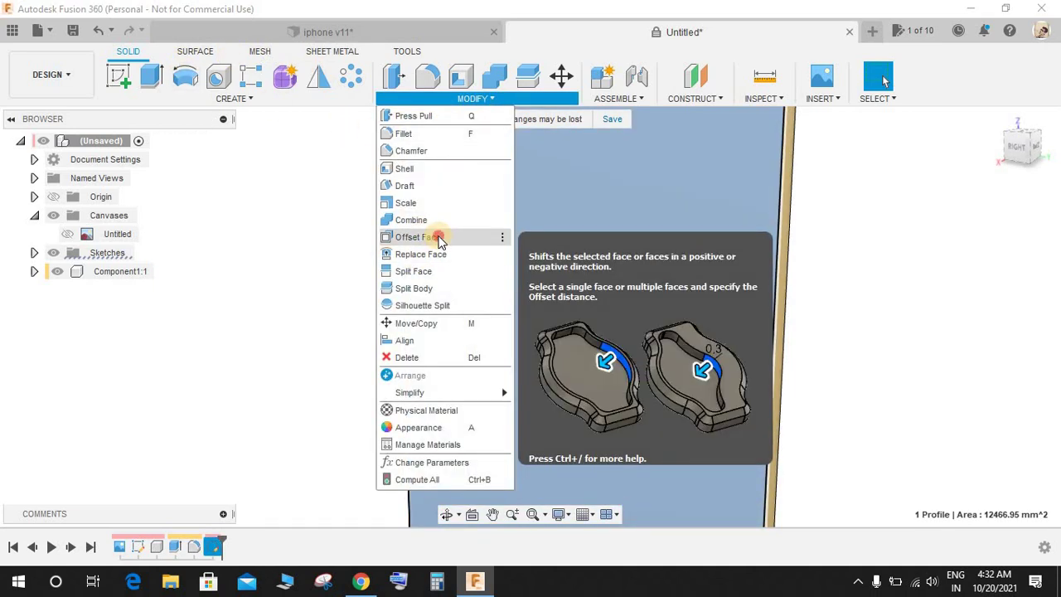
left_click(415, 237)
left_click(680, 263)
scroll(666, 269, "down", 3)
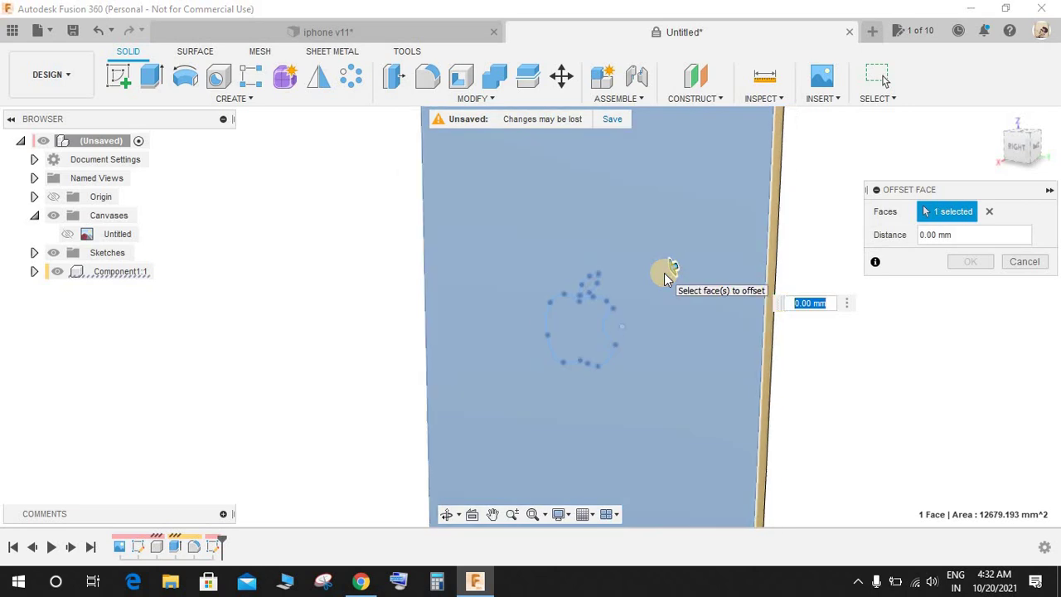
key("Escape")
Split the phone's back face with Split Face, using the bitten apple outline of the logo sketch as the splitting tool
left_click(475, 97)
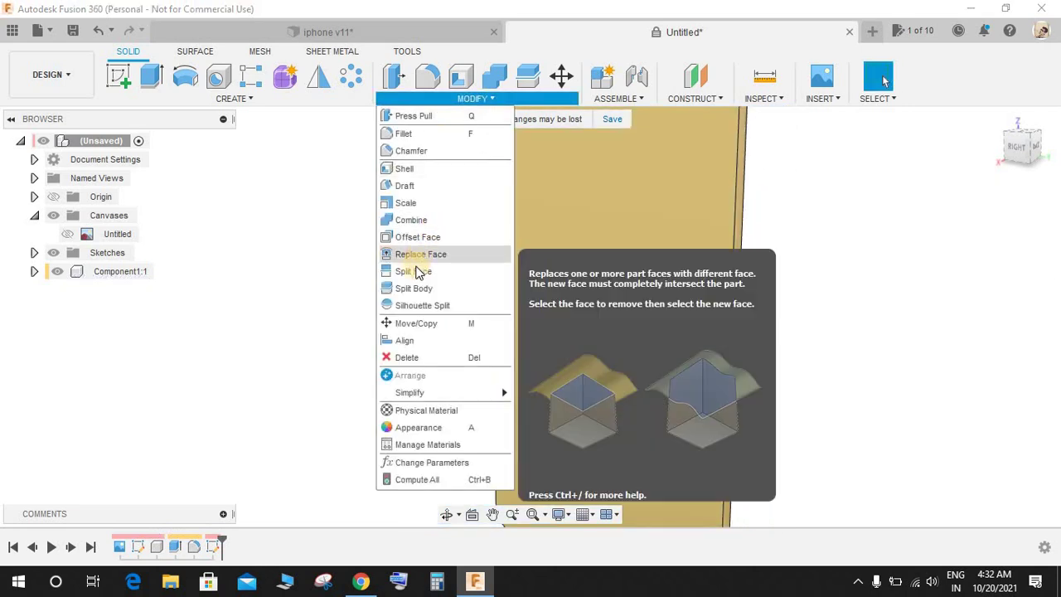
left_click(421, 275)
left_click(586, 295)
scroll(585, 294, "up", 3)
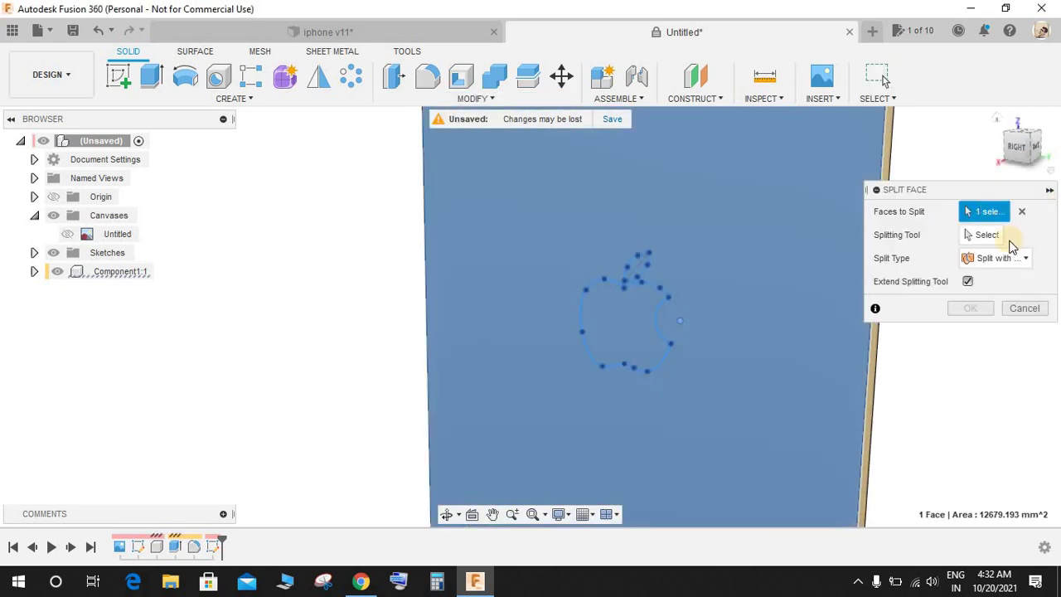
left_click(987, 235)
scroll(671, 317, "up", 3)
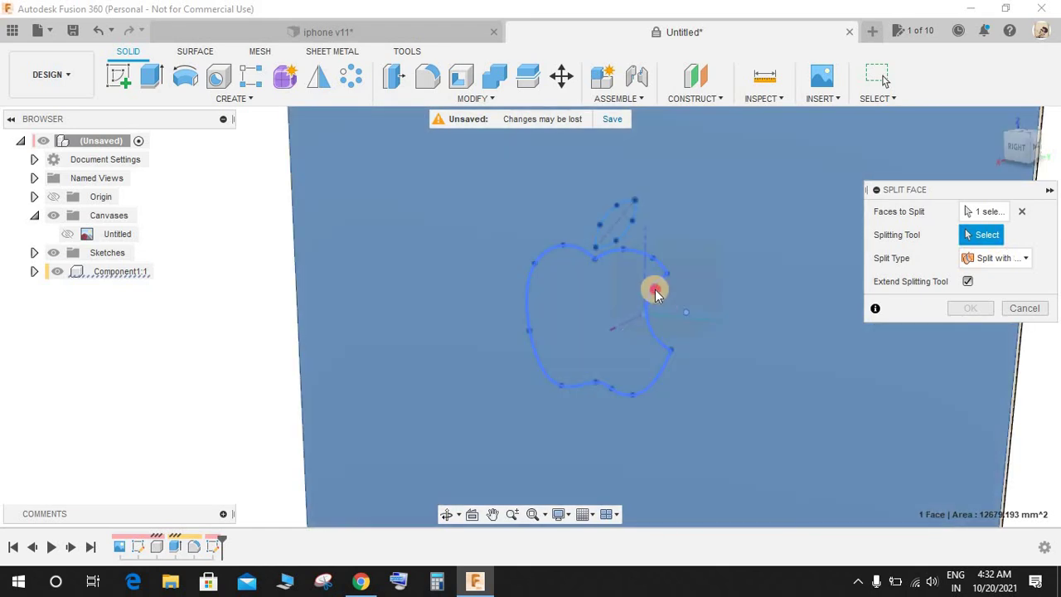
left_click(657, 289)
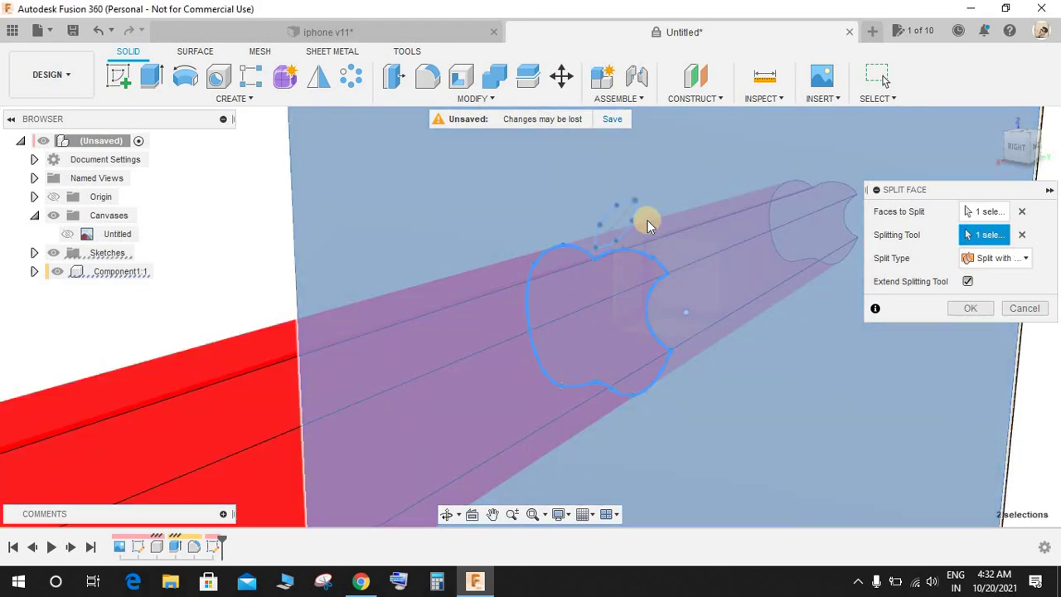
middle_click_drag(644, 221, 796, 249, "shift")
left_click(970, 308)
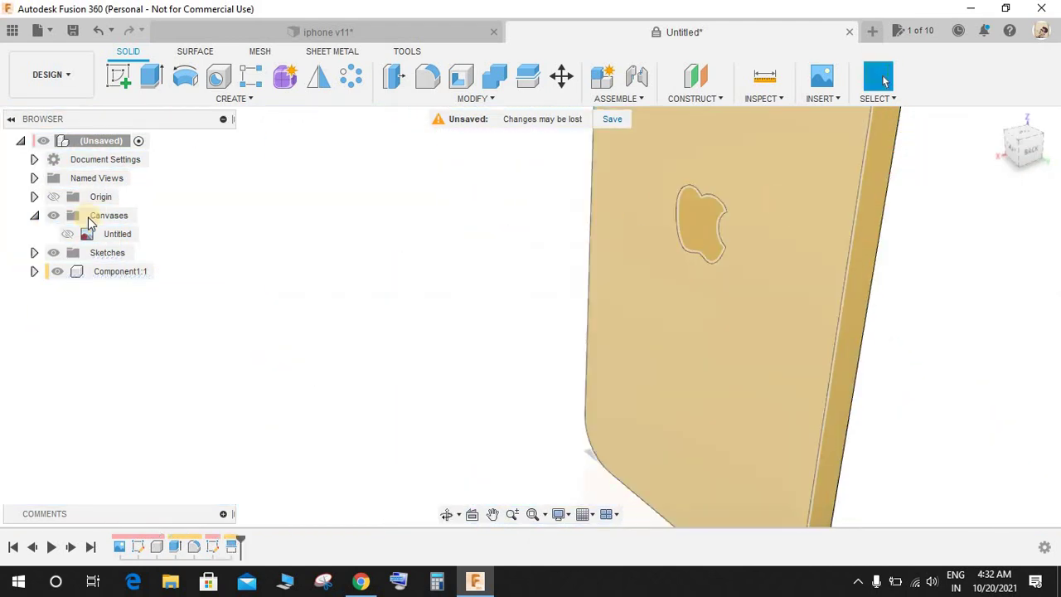
Show Sketch2 again, split the back face with the logo's leaf outline, and hide the sketch
left_click(34, 253)
left_click(58, 290)
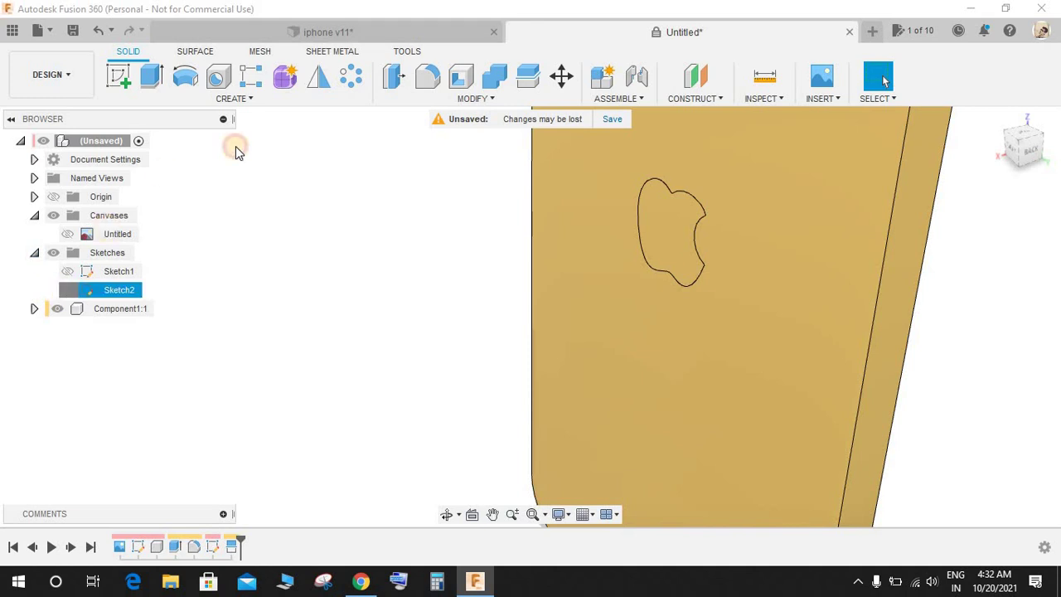
left_click(496, 99)
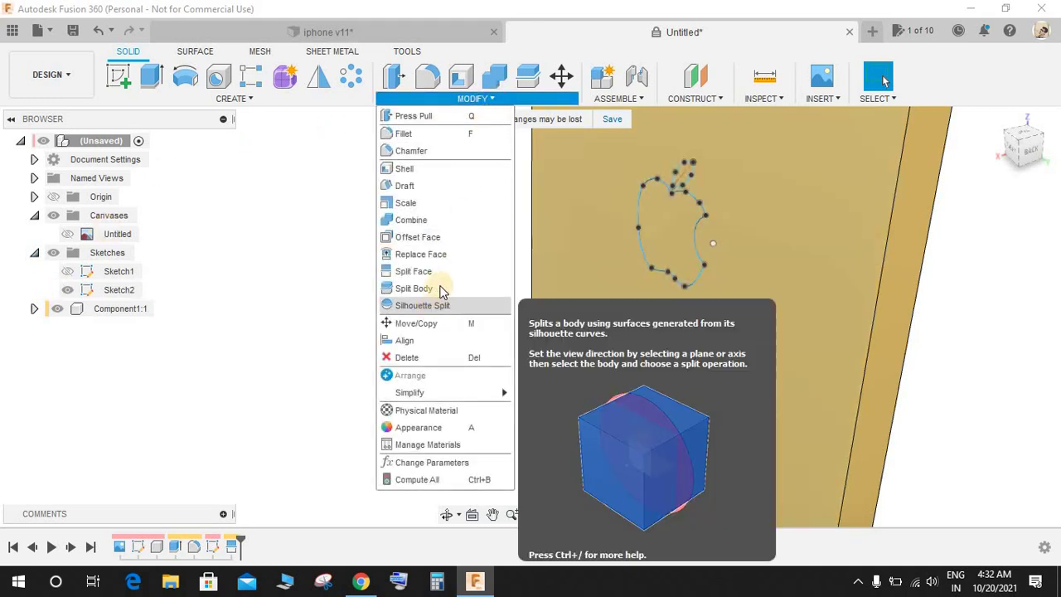
left_click(446, 272)
scroll(791, 145, "up", 2)
scroll(555, 207, "up", 2)
left_click(555, 207)
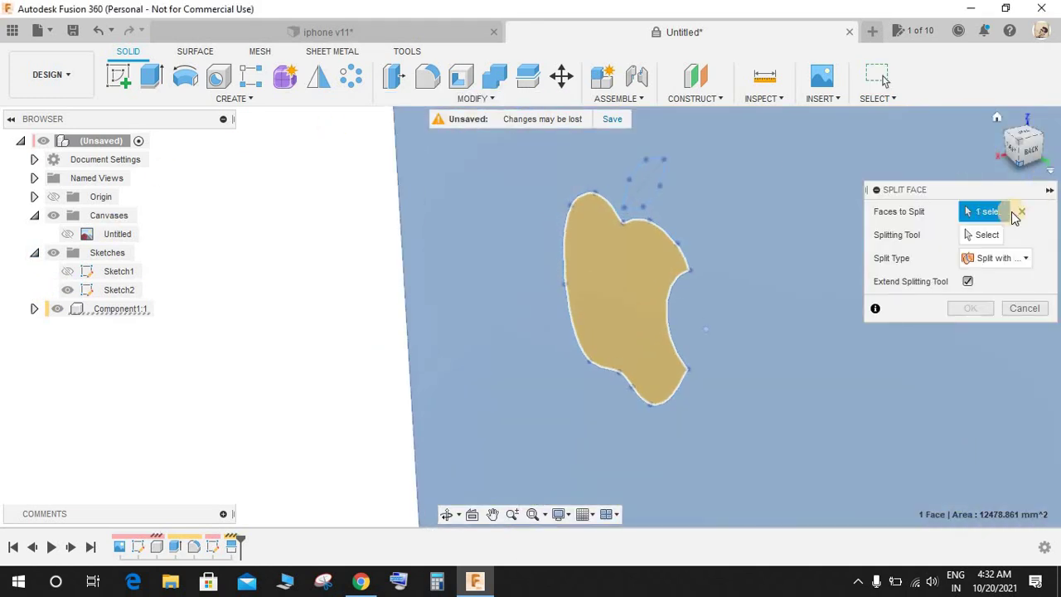
left_click(986, 235)
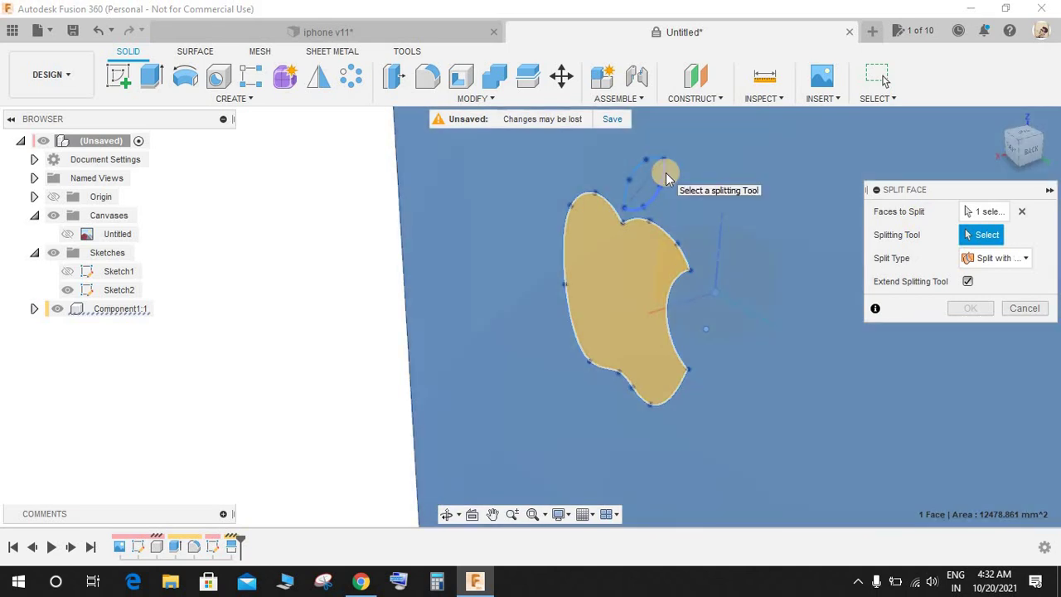
left_click(644, 172)
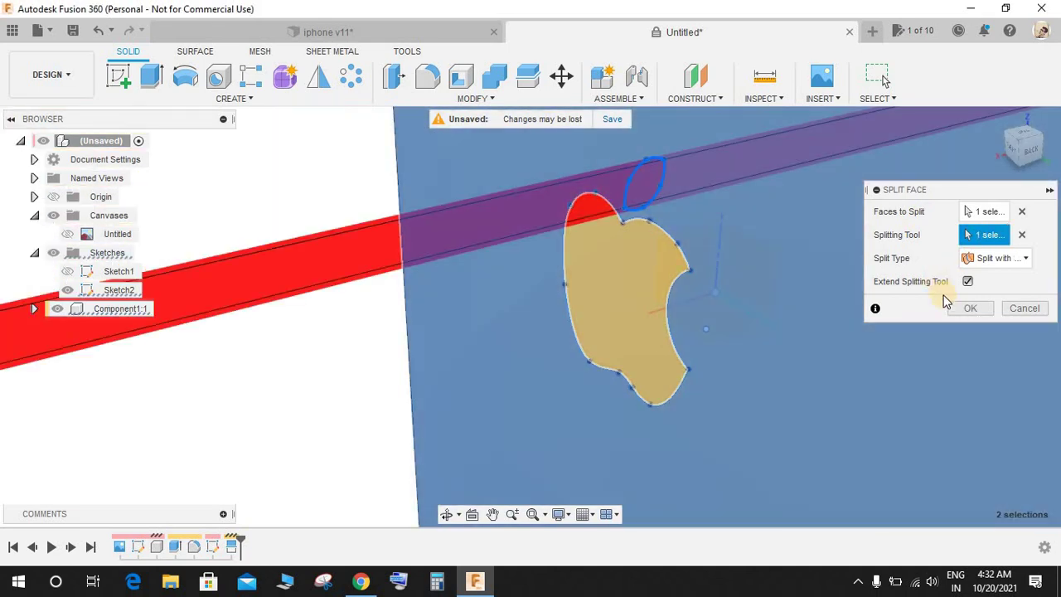
left_click(970, 307)
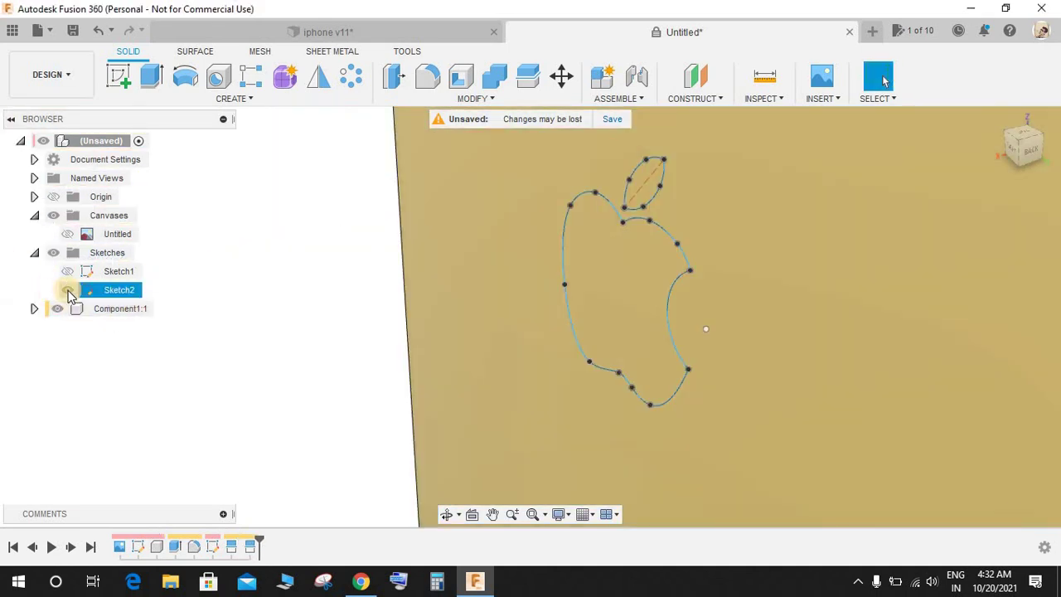
left_click(69, 292)
Inspect the split apple and leaf faces on the phone's back up close and from several angles
mouse_move(558, 311)
middle_mouse_down("shift")
mouse_move(460, 396)
mouse_move(591, 377)
middle_mouse_up("shift")
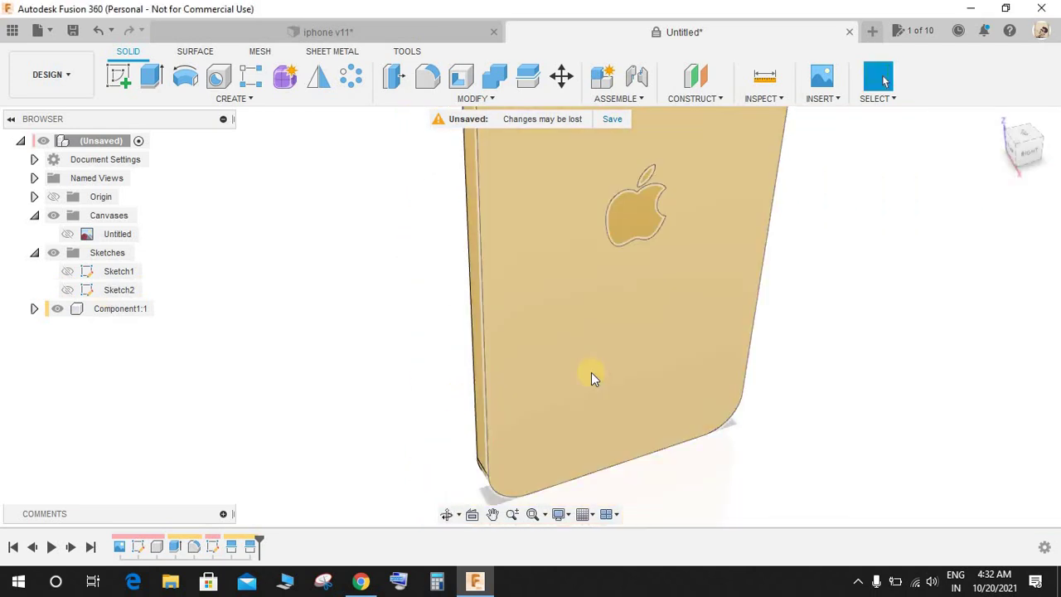
scroll(592, 374, "down", 4)
middle_click_drag(651, 340, 757, 237, "shift")
scroll(651, 285, "up", 3)
scroll(781, 259, "down", 2)
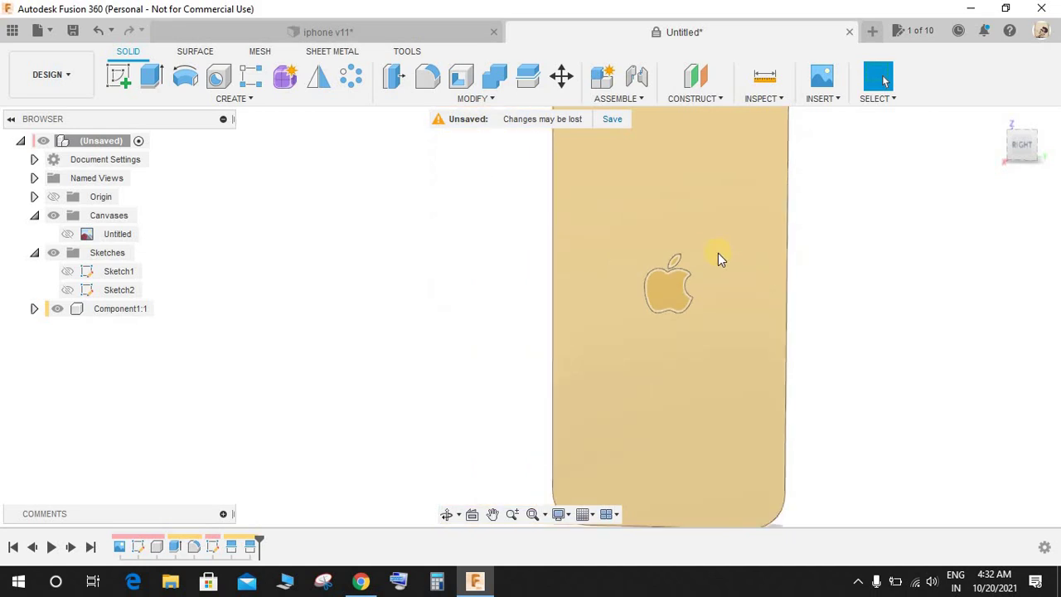
scroll(718, 254, "up", 3)
scroll(509, 323, "up", 2)
scroll(658, 367, "down", 1)
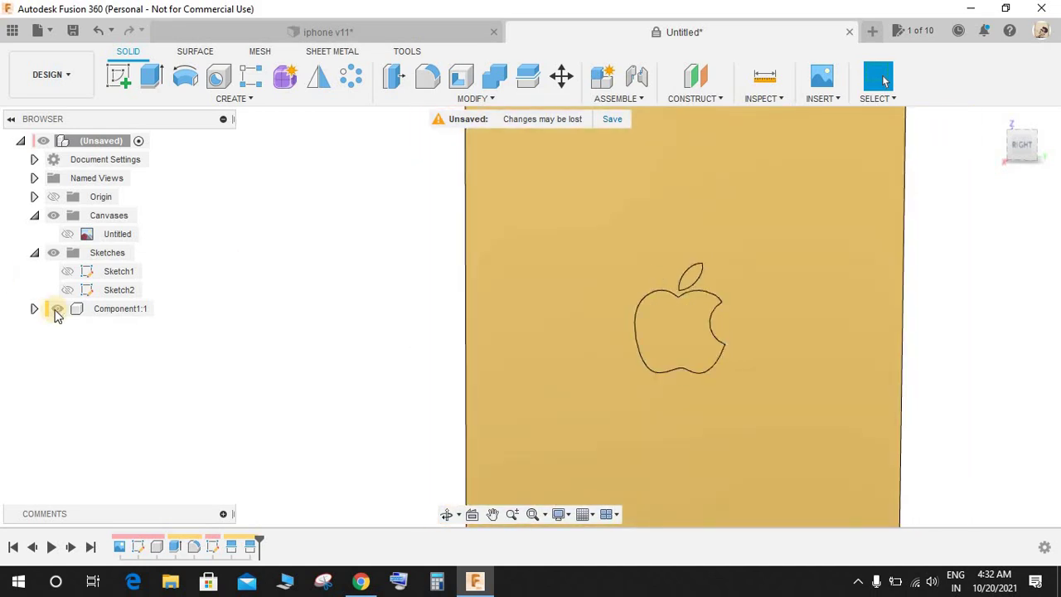
scroll(747, 309, "up", 1)
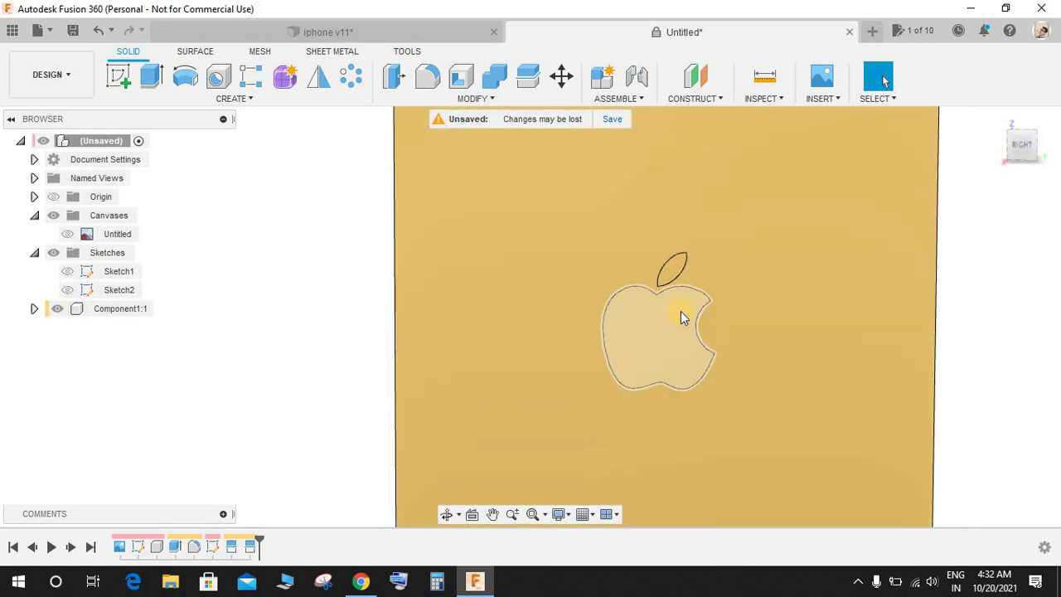
middle_click_drag(670, 346, 841, 308, "shift")
scroll(803, 310, "down", 3)
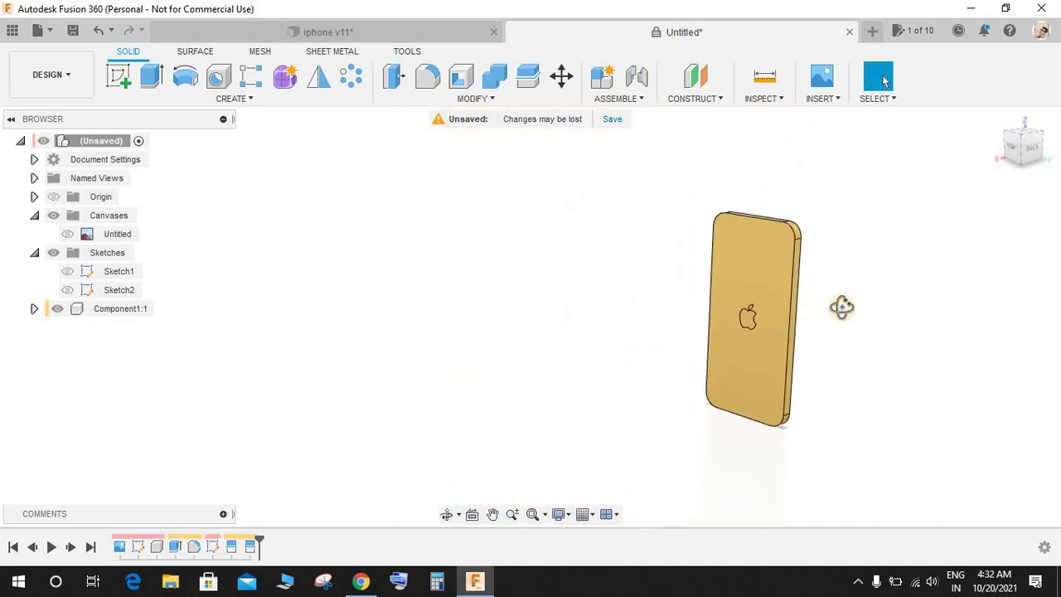
Show the reference canvas and, in a new sketch on the back face, draw a rectangle about 37.7 mm tall around the camera module
left_click(67, 235)
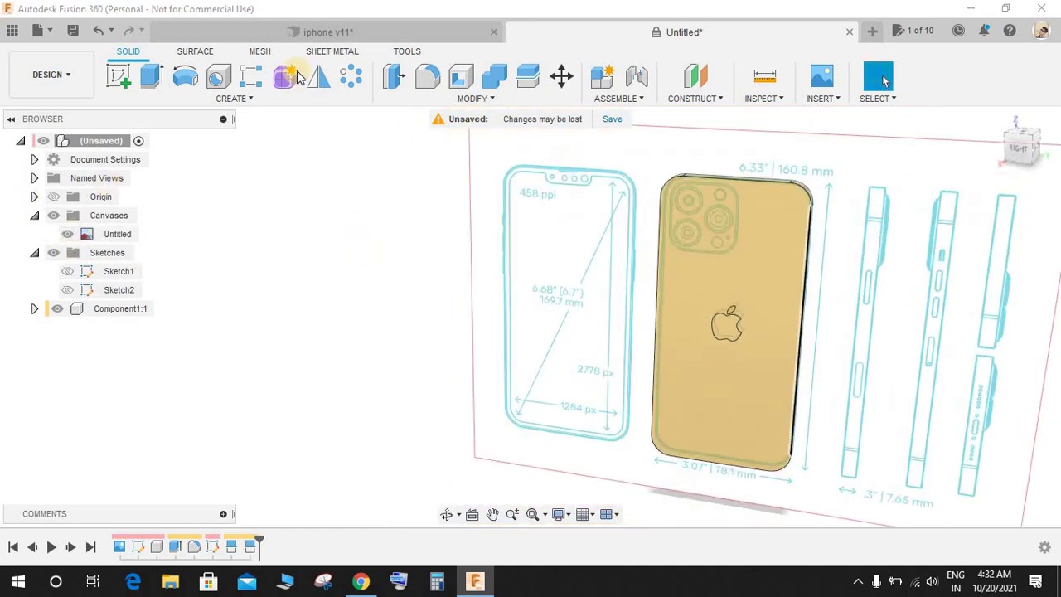
left_click(129, 87)
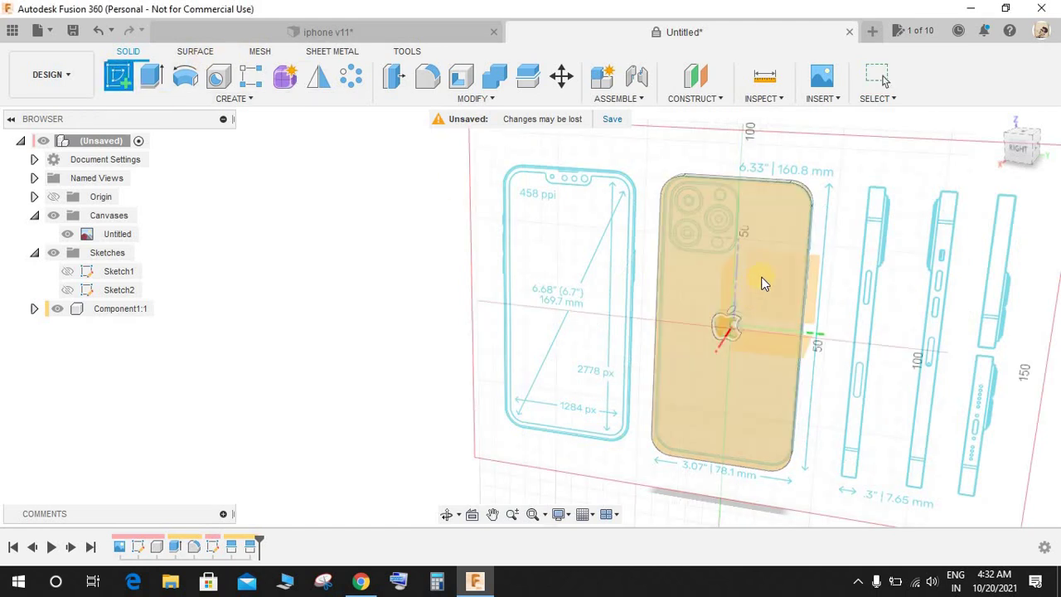
left_click(795, 217)
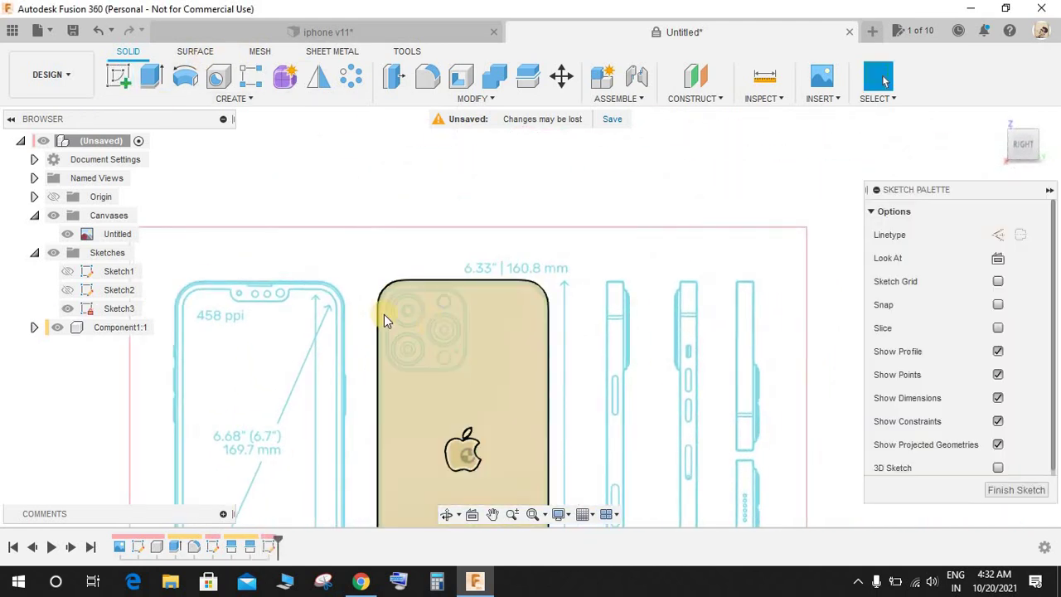
scroll(382, 314, "up", 5)
scroll(467, 262, "up", 2)
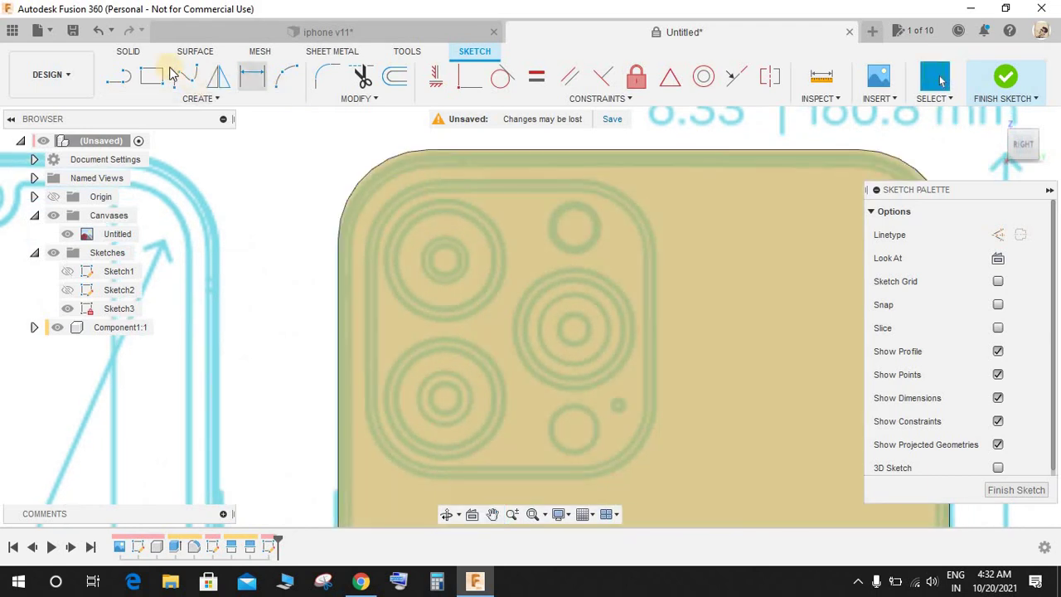
left_click(372, 186)
left_click(655, 478)
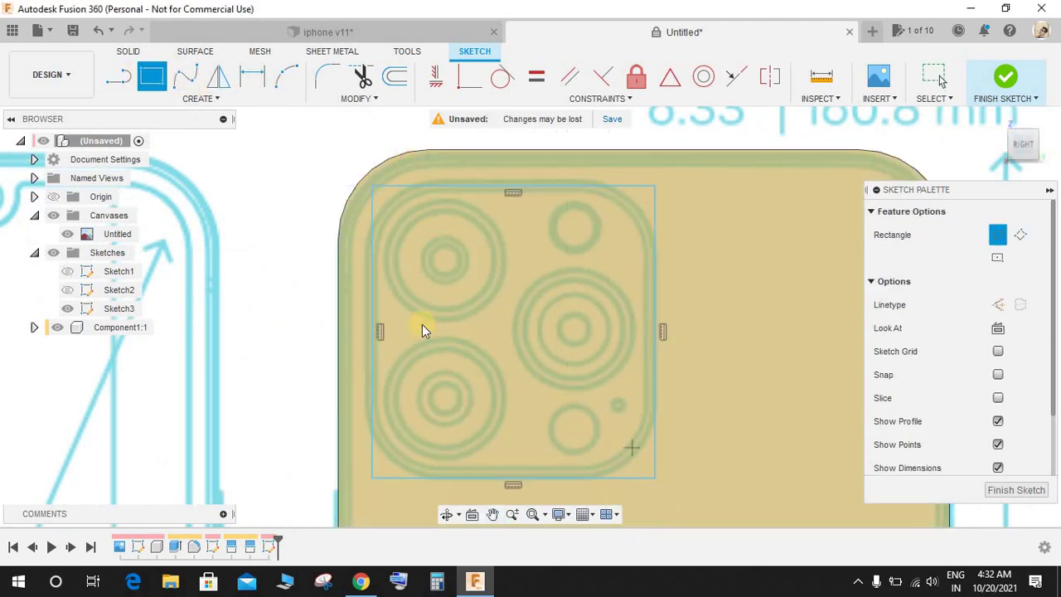
Move the rectangle's left and upper edges outward to match the camera module's outline on the canvas and finish the sketch
key("Escape")
left_click_drag(370, 286, 362, 282)
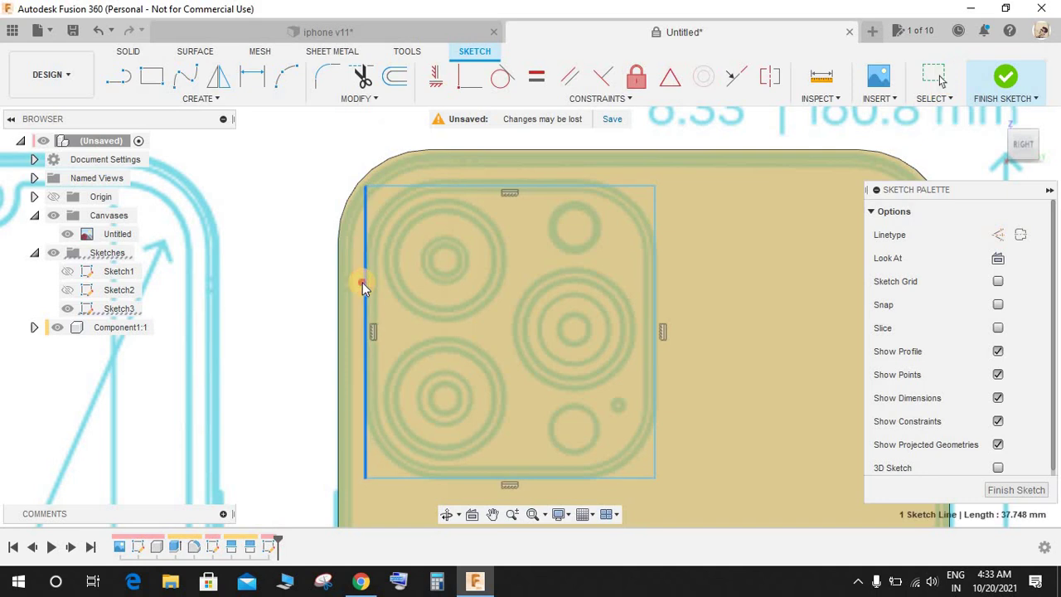
left_click_drag(536, 187, 535, 181)
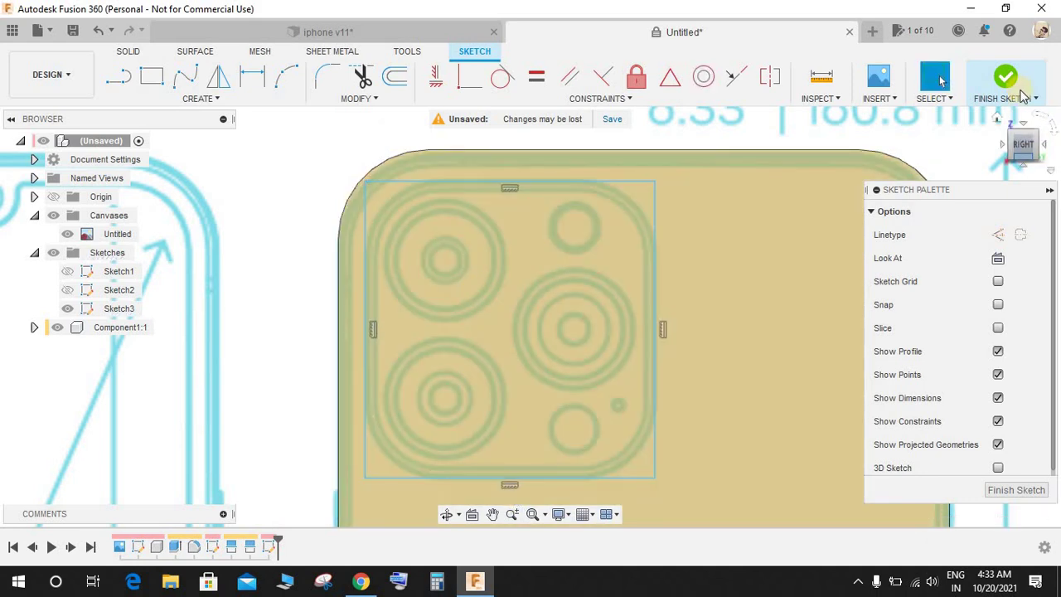
left_click(1007, 79)
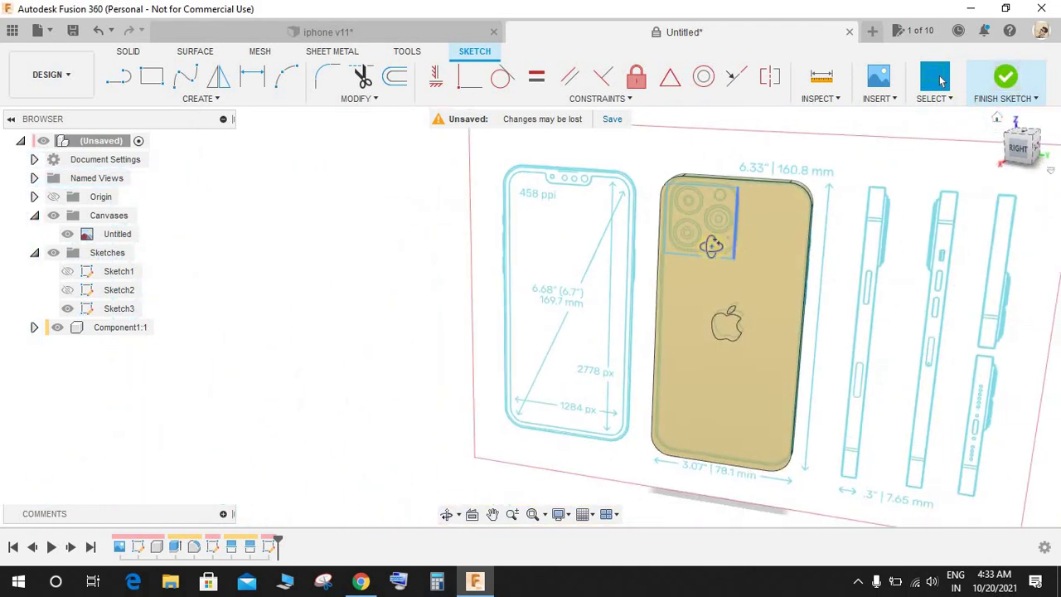
Gauge the camera bump's thickness on the canvas side view with a trial line in a new sketch, and close the sketch
scroll(854, 184, "up", 3)
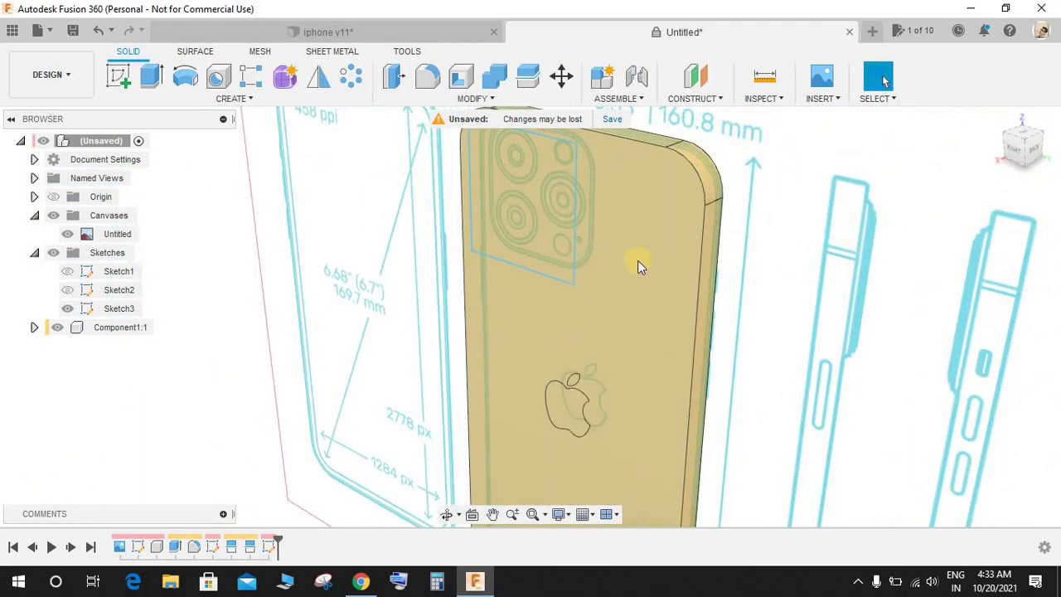
left_click(118, 77)
left_click(669, 327)
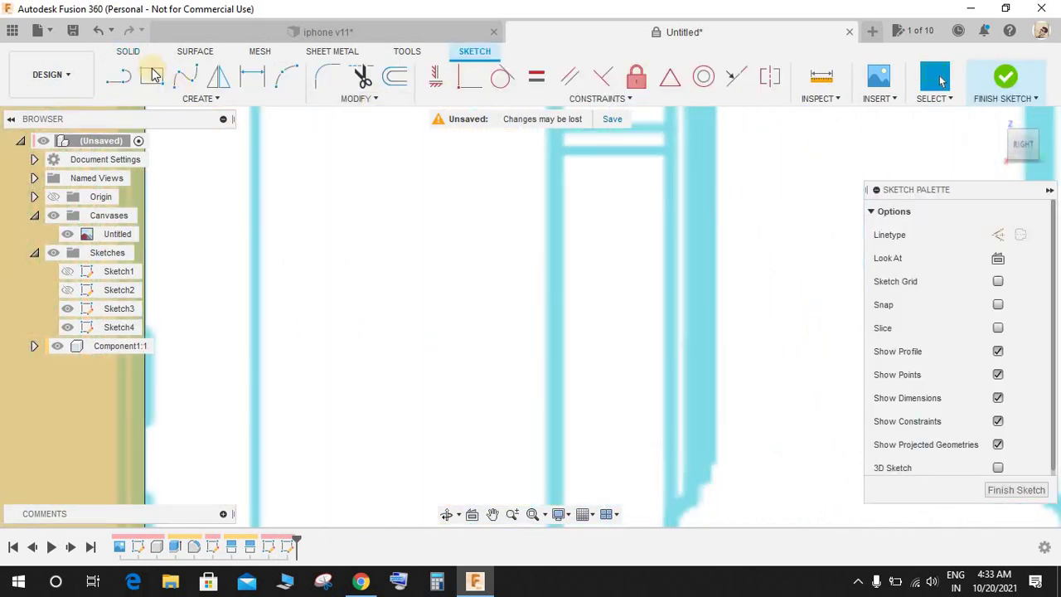
left_click(119, 76)
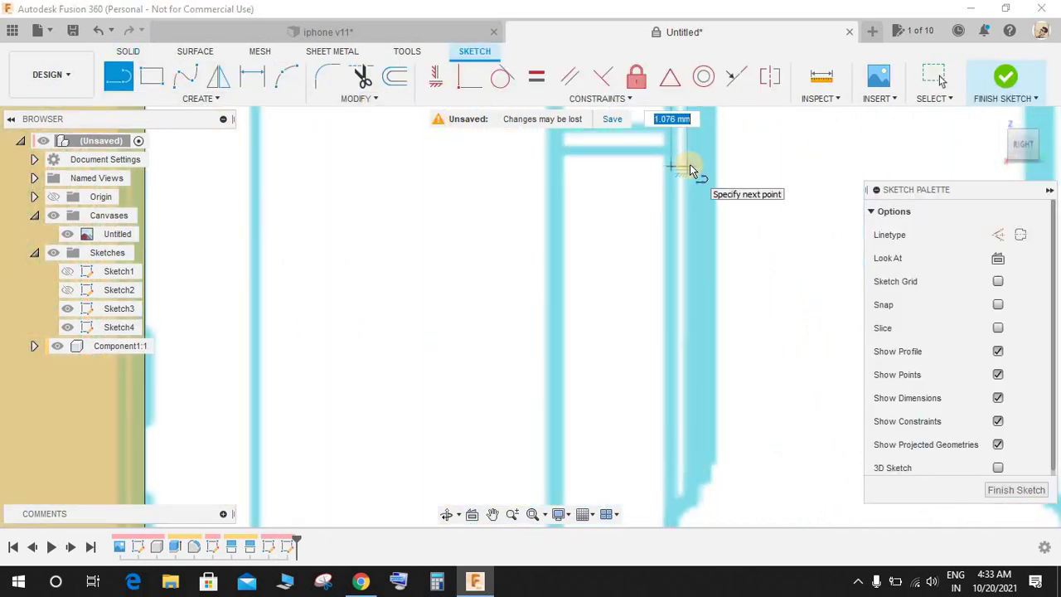
left_click(1014, 71)
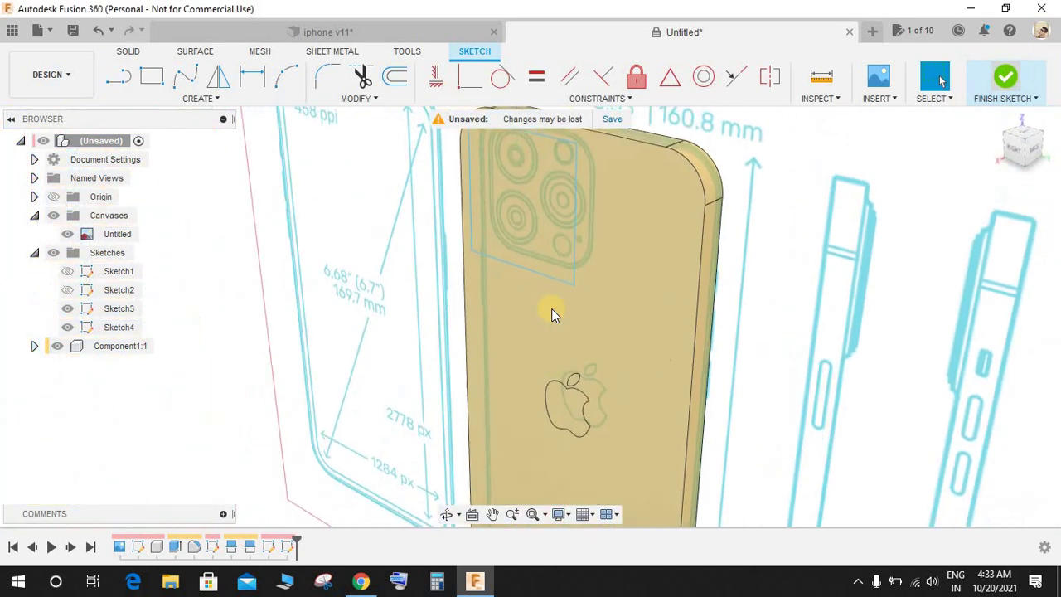
Extrude the camera module rectangle 1.8 mm outward from the back face, joined to the phone body
left_click(152, 77)
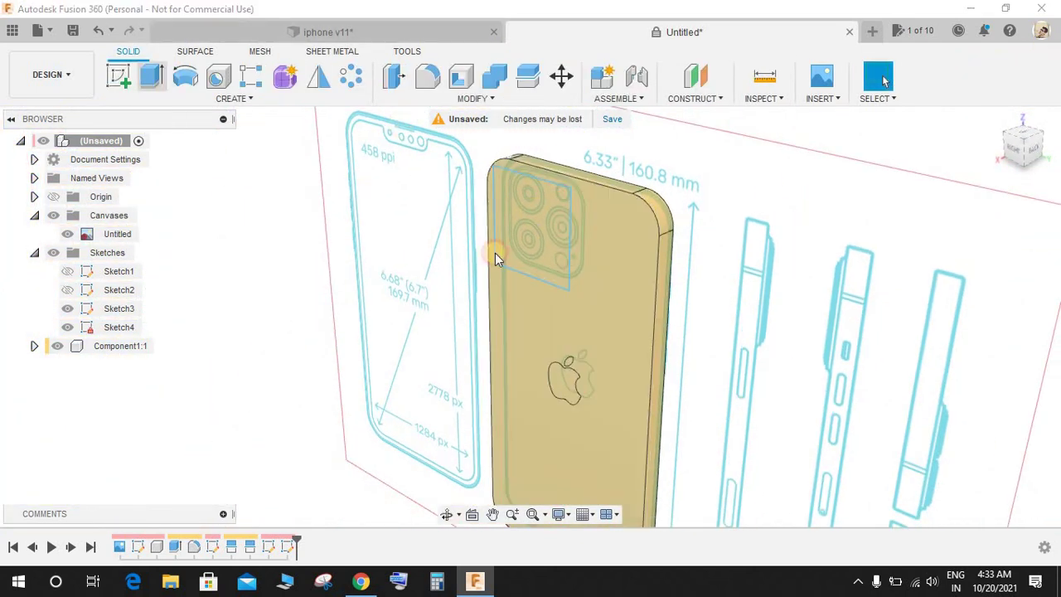
scroll(535, 224, "up", 3)
left_click(535, 226)
left_click_drag(521, 234, 766, 272)
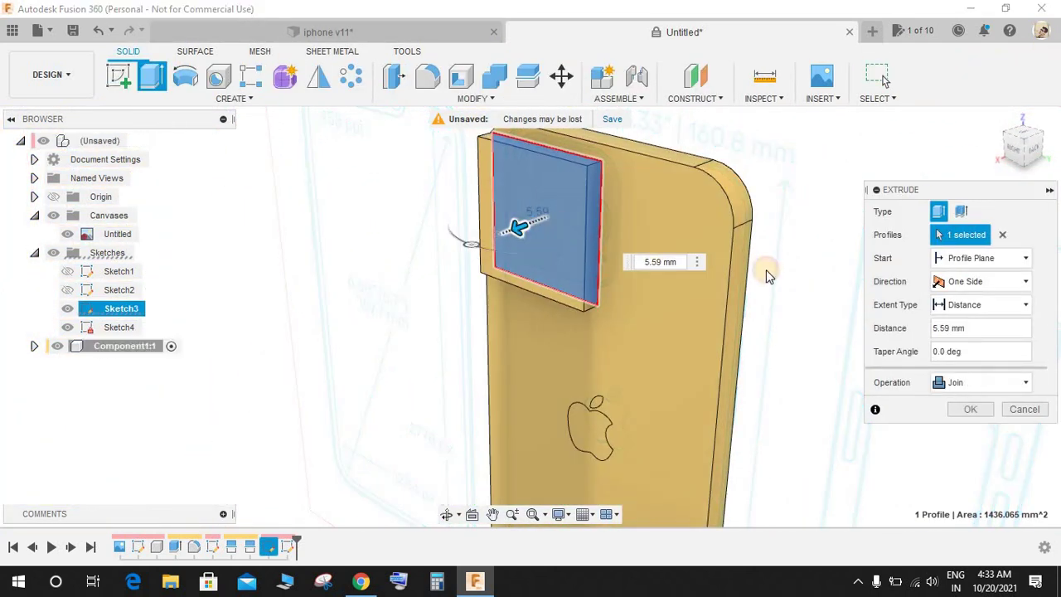
type("1.8")
key("Return")
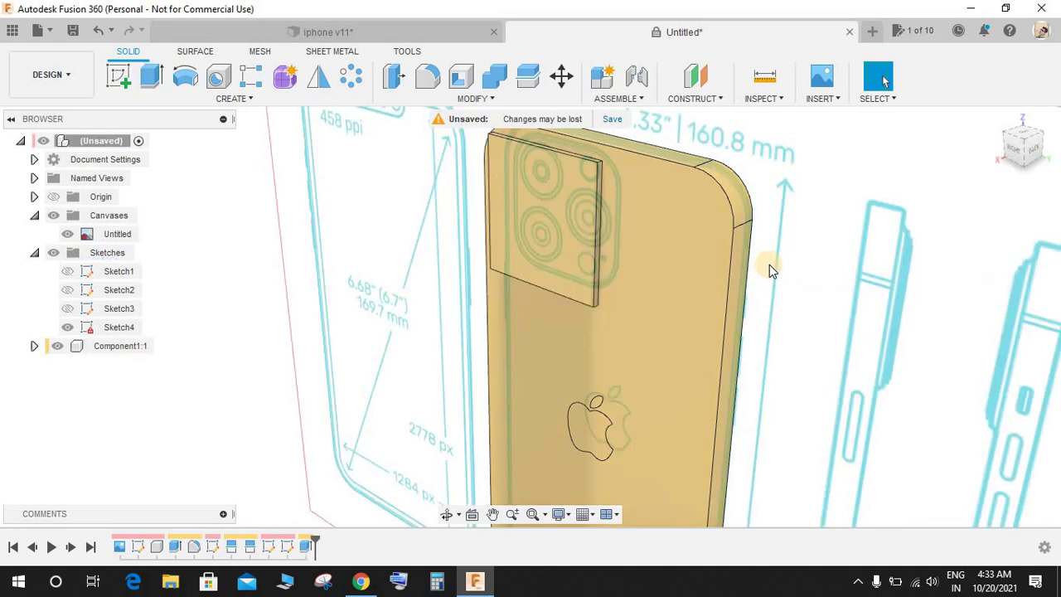
scroll(560, 165, "up", 2)
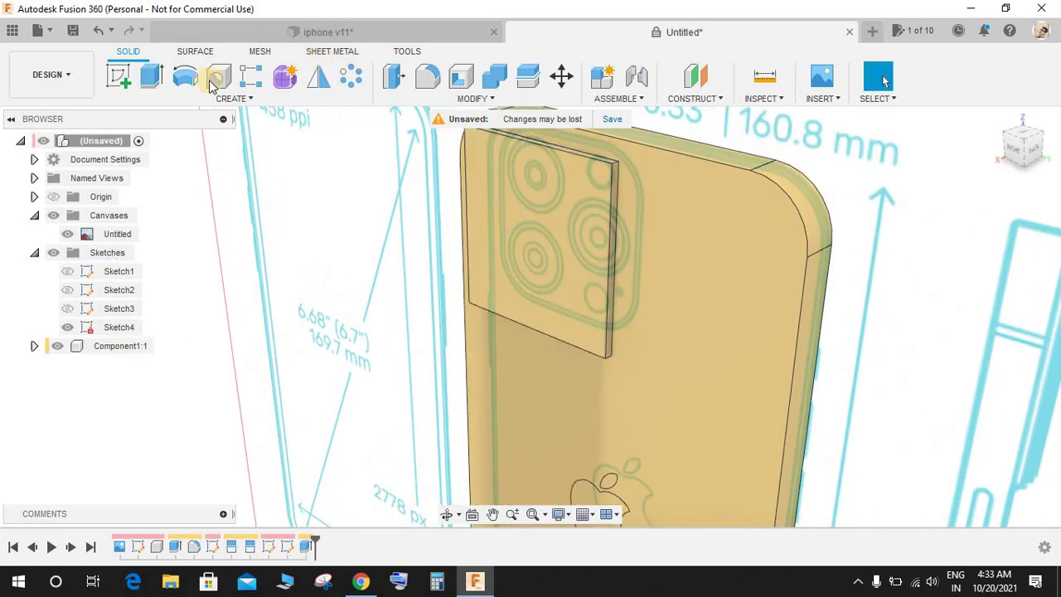
left_click(150, 76)
scroll(629, 219, "up", 3)
middle_click_drag(629, 219, 586, 284)
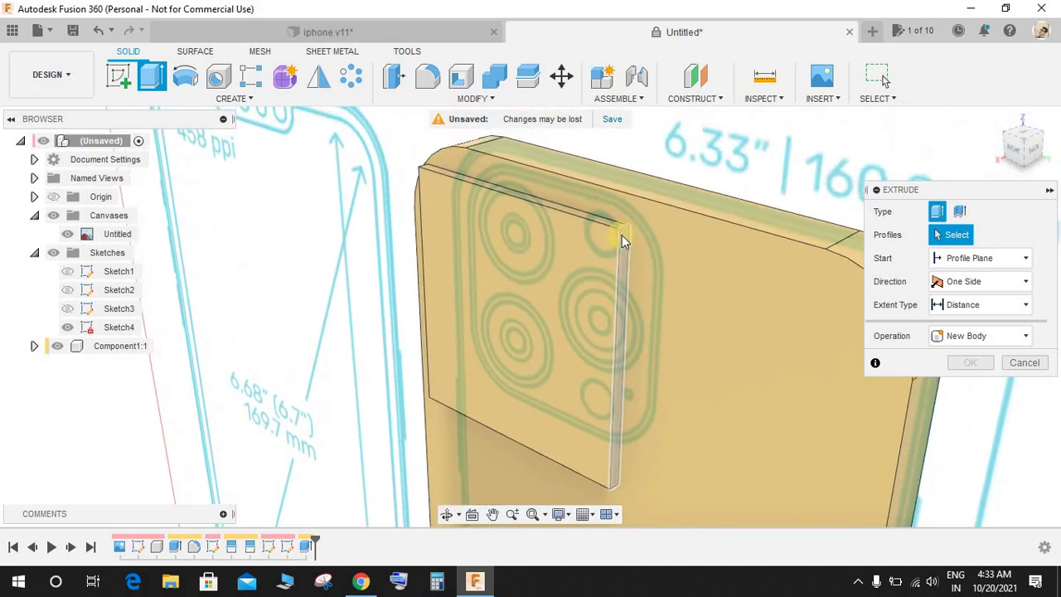
scroll(622, 234, "up", 2)
left_click(489, 184)
scroll(657, 241, "up", 1)
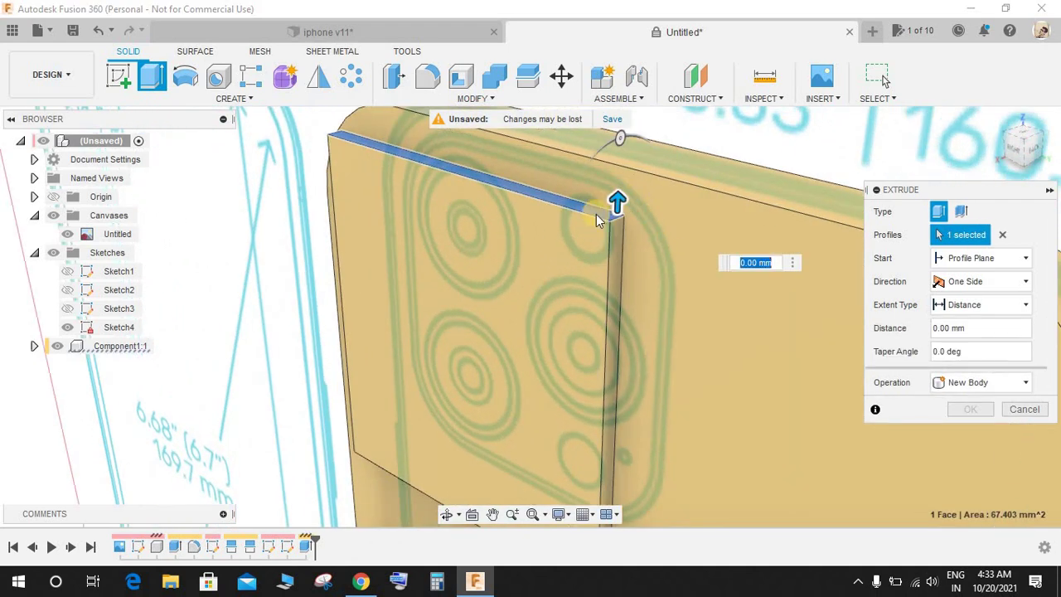
left_click(597, 213)
key("Escape")
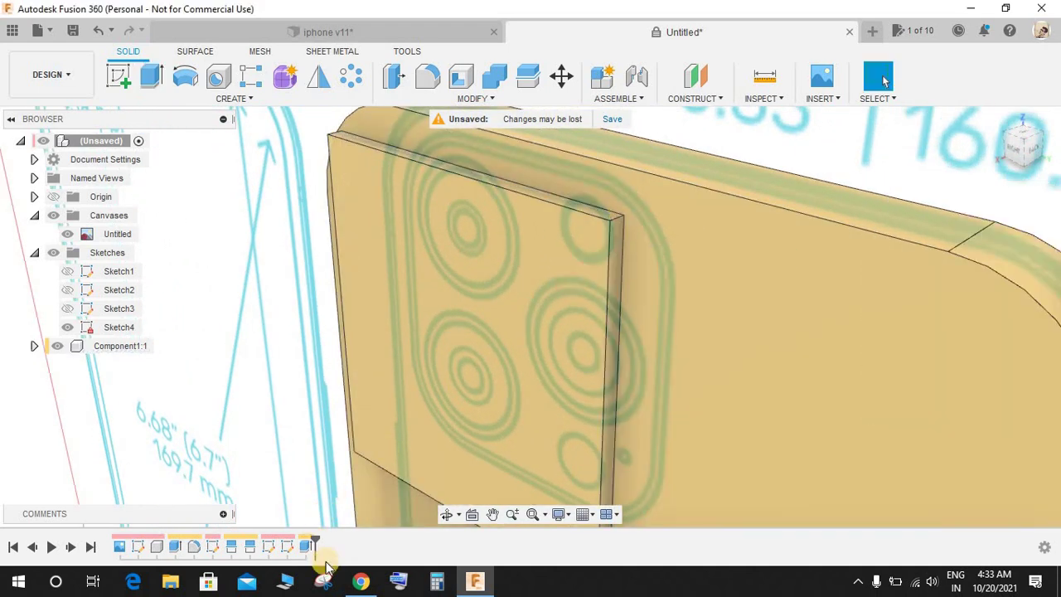
Switch to Chrome and search Google for "iphone 13 pro max" in a new tab
scroll(578, 433, "down", 6)
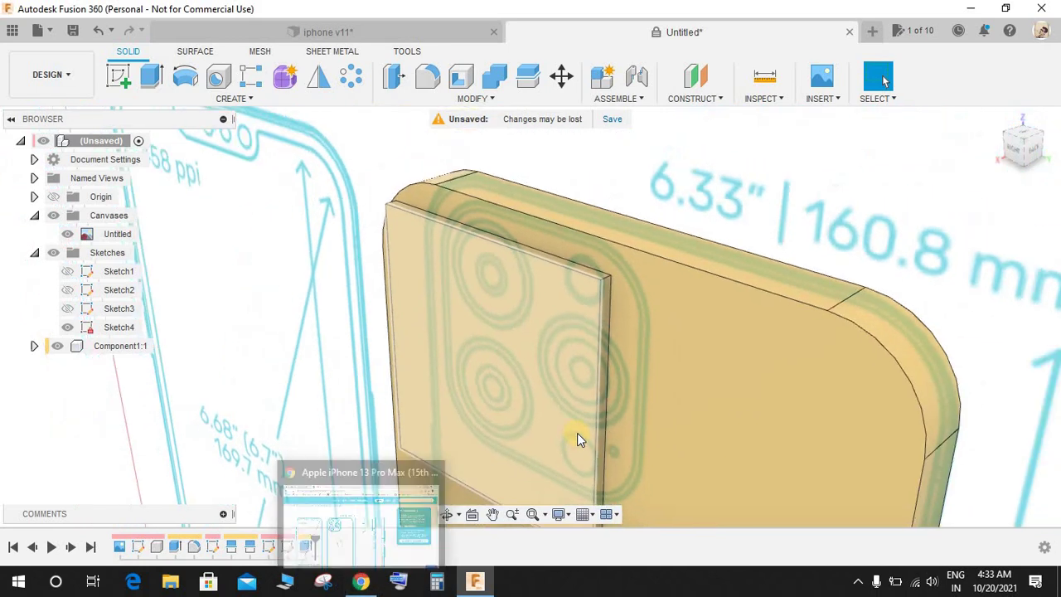
middle_click_drag(602, 433, 675, 429, "shift")
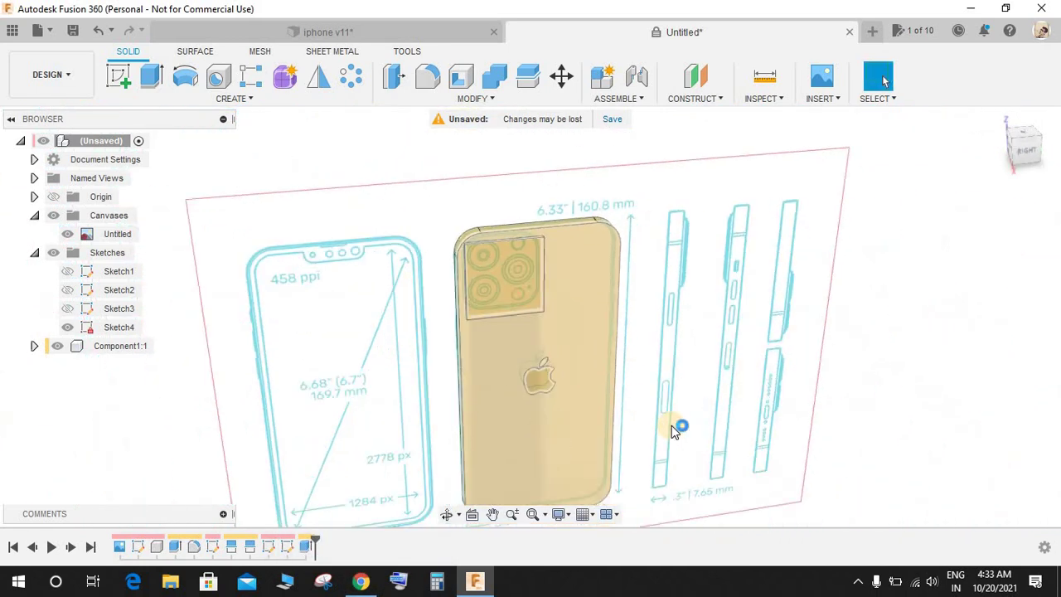
middle_click_drag(634, 338, 658, 348, "shift")
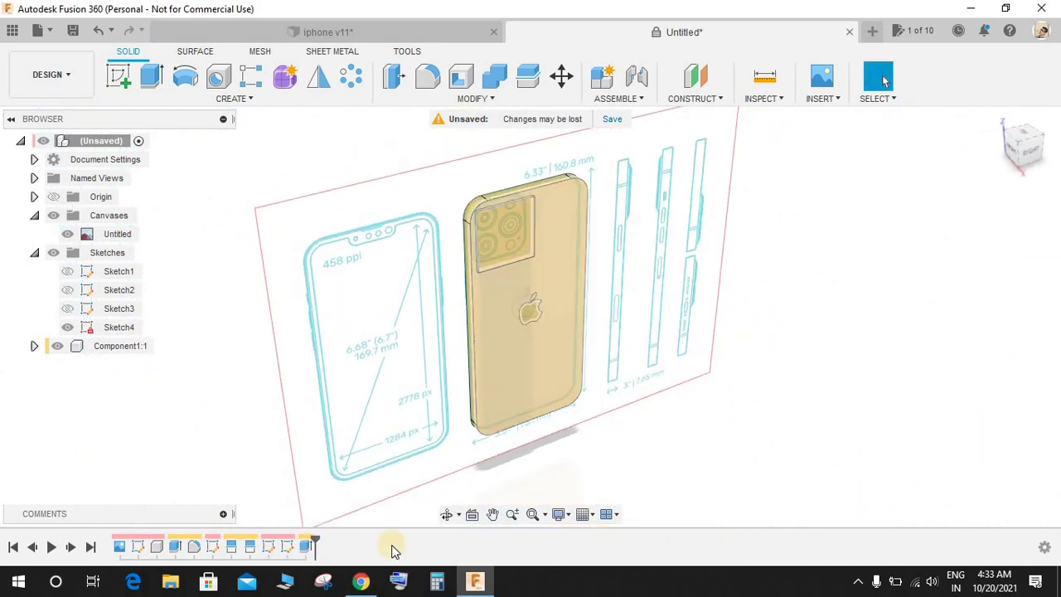
left_click(358, 584)
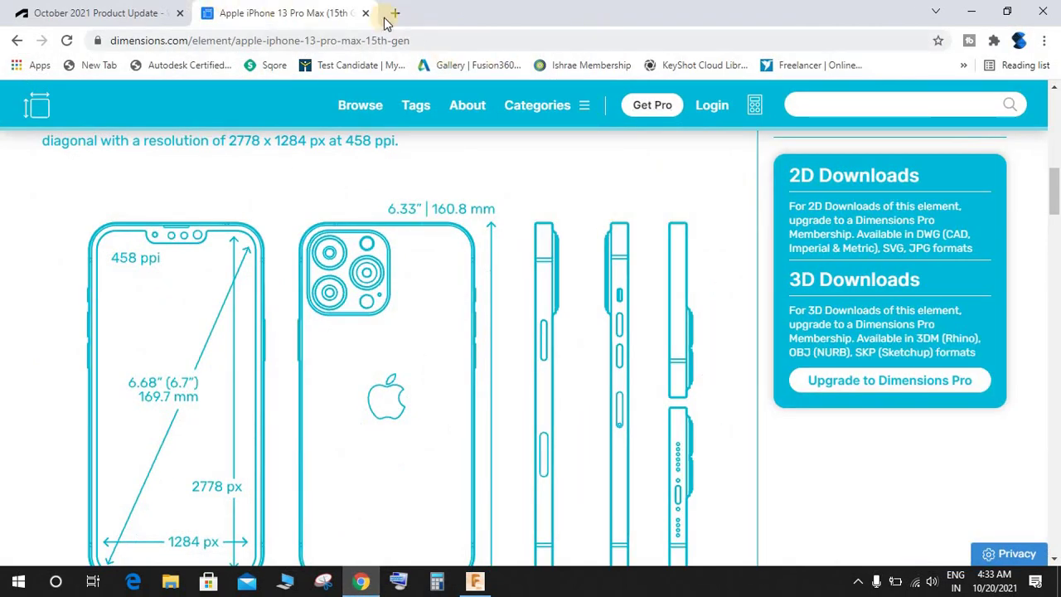
key("ctrl+t")
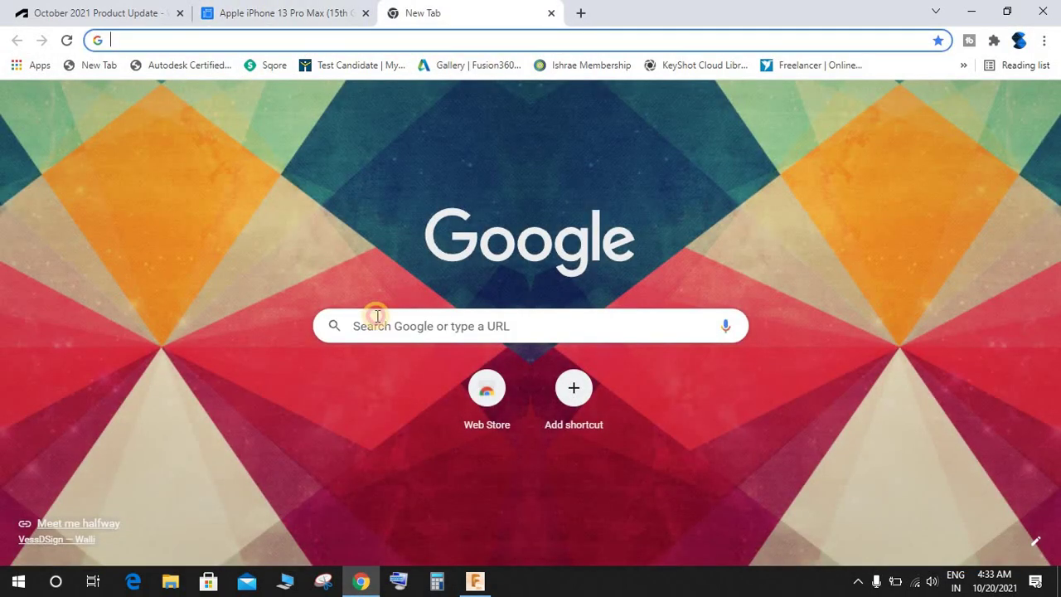
left_click(375, 320)
type("ipoh")
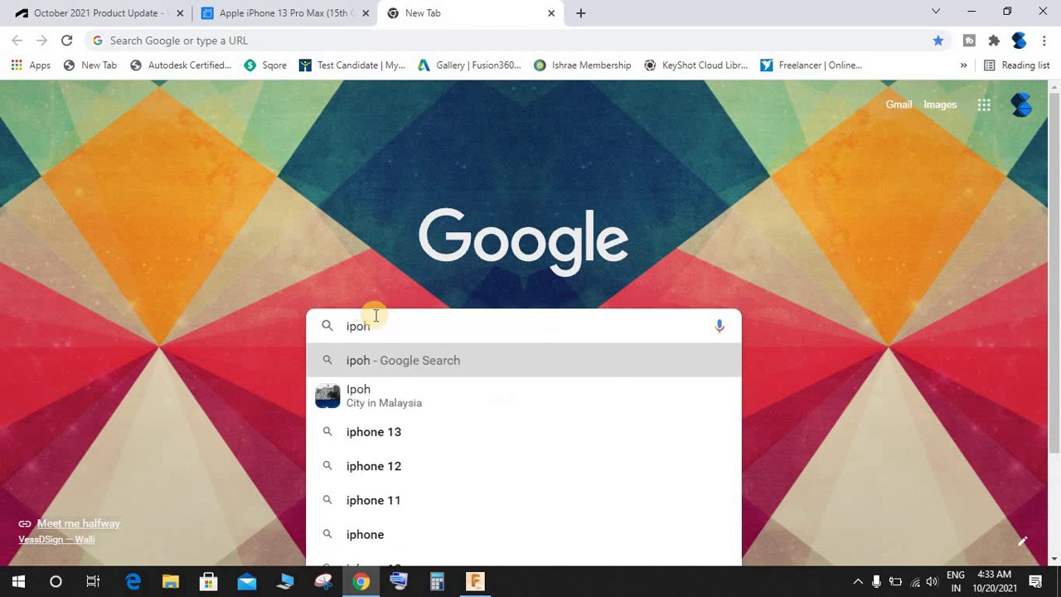
key("Down")
key("Down")
type("p")
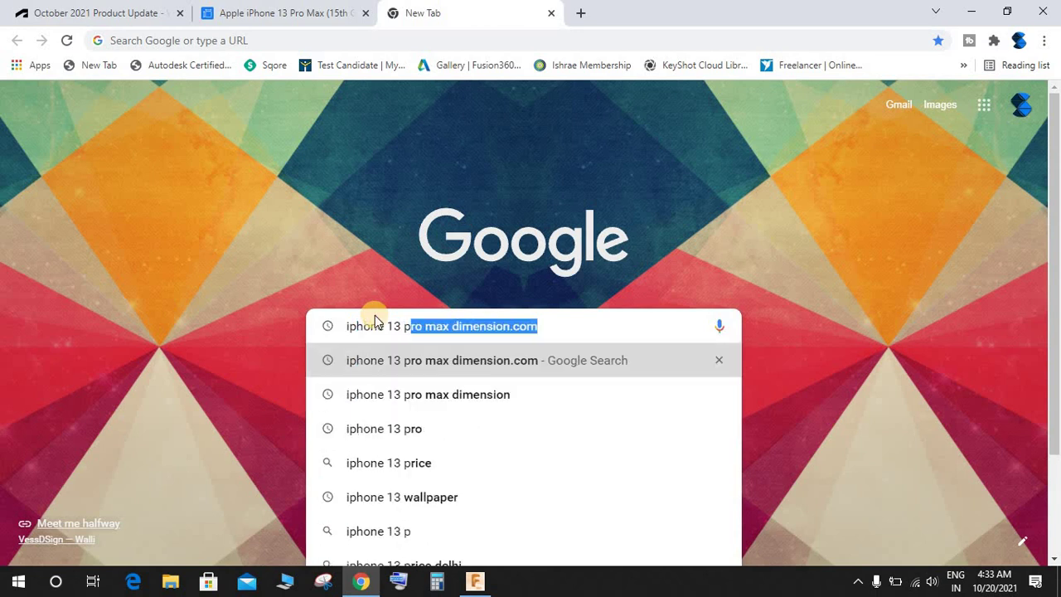
key("Down")
key("Down")
key("Down")
key("Up")
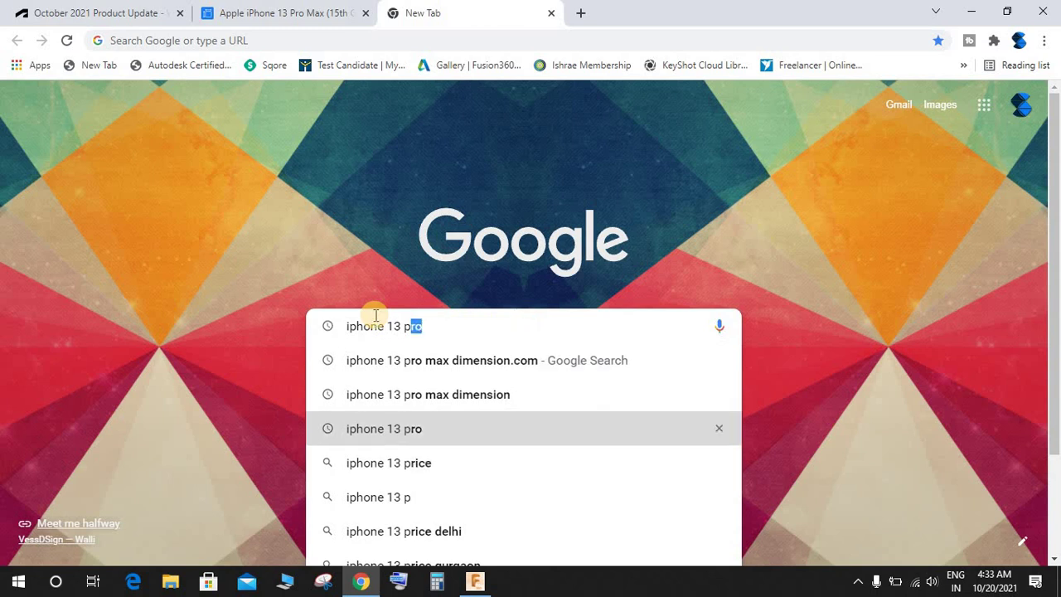
key("Up")
key("End")
key("BackSpace")
key("BackSpace")
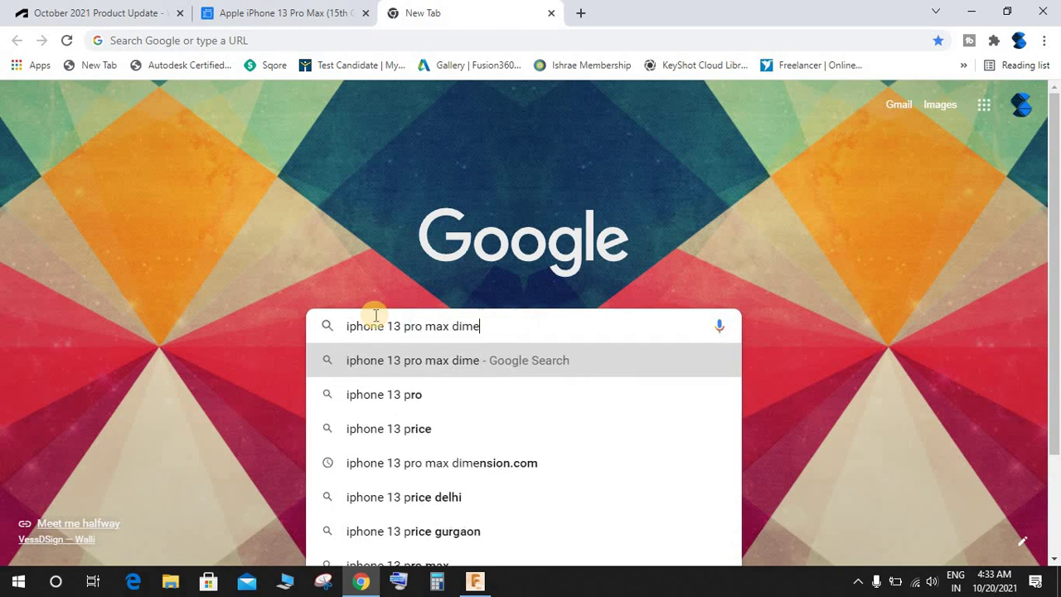
key("BackSpace")
key("Return")
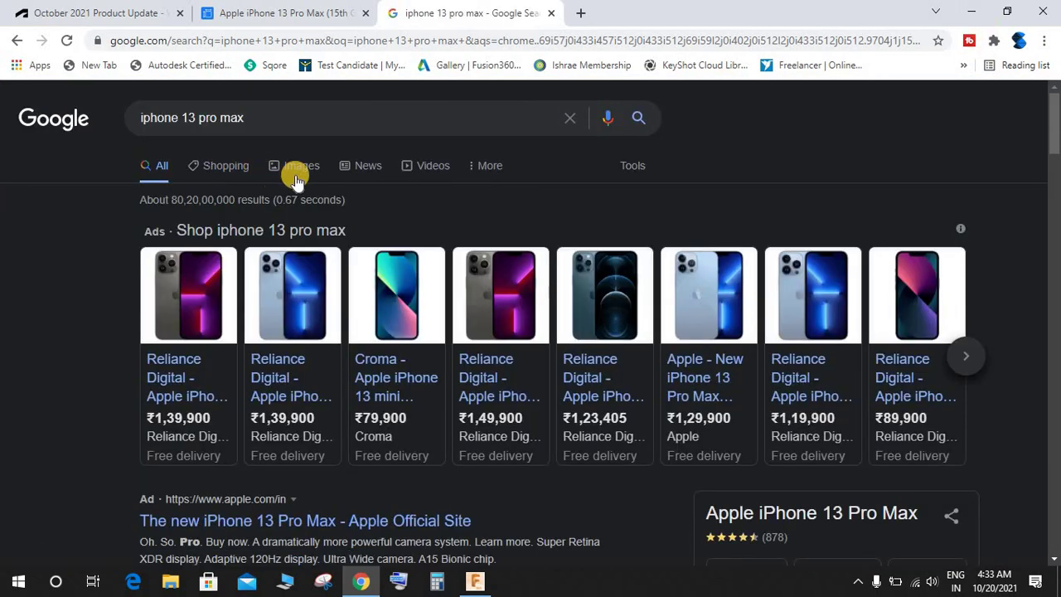
Browse the image results for photos of the phone's back and camera module, and return to Fusion 360
left_click(307, 172)
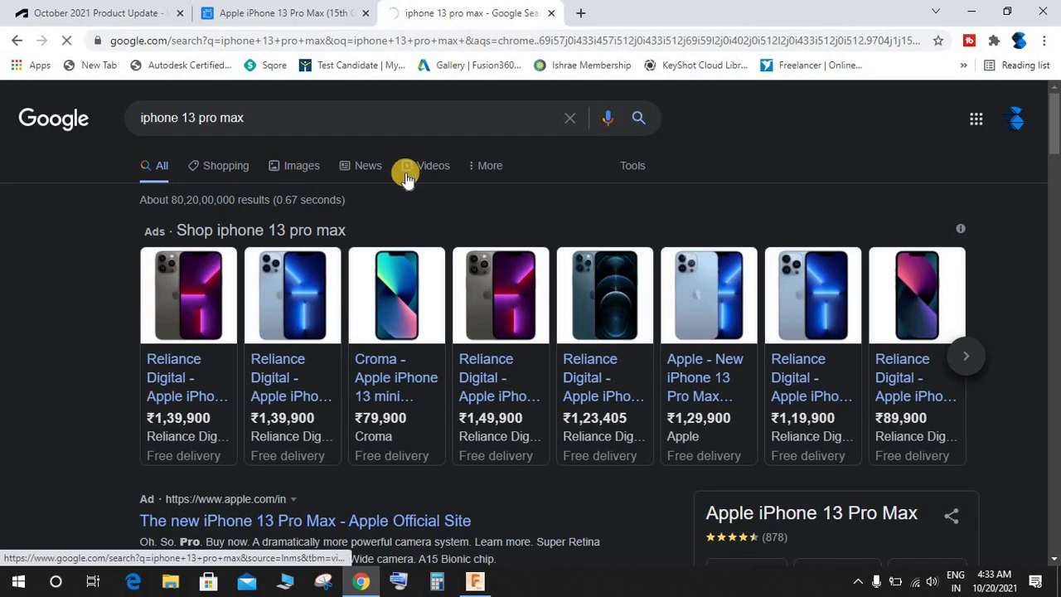
scroll(407, 177, "down", 1)
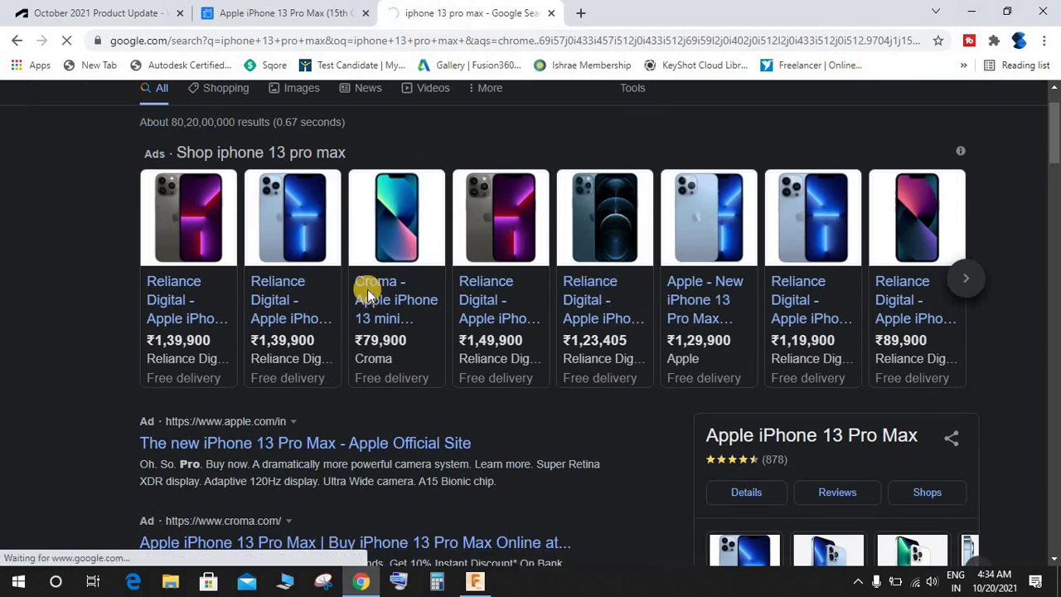
scroll(367, 289, "down", 4)
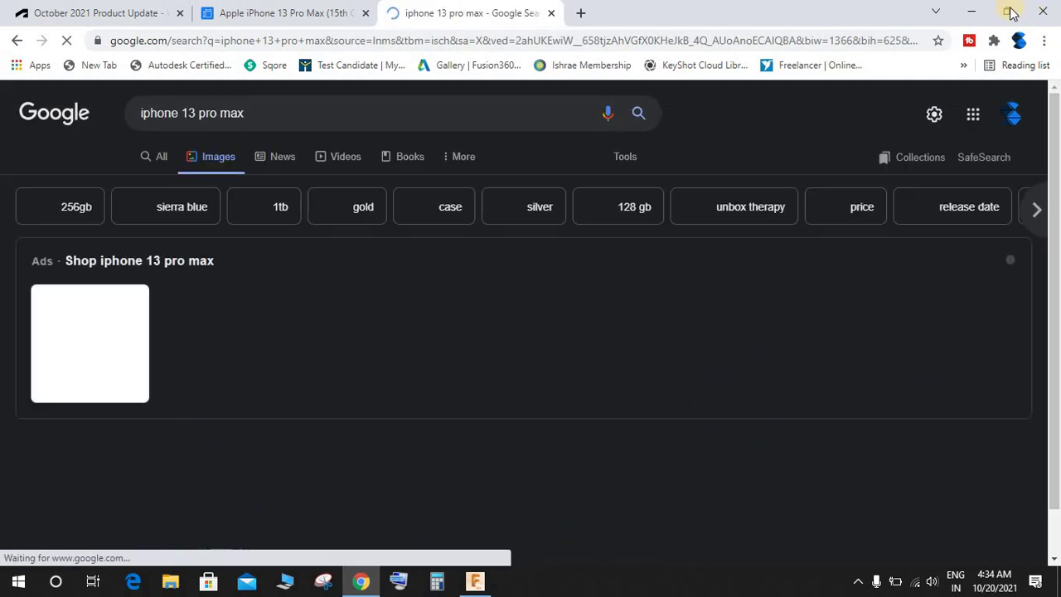
scroll(379, 368, "down", 3)
scroll(496, 350, "down", 3)
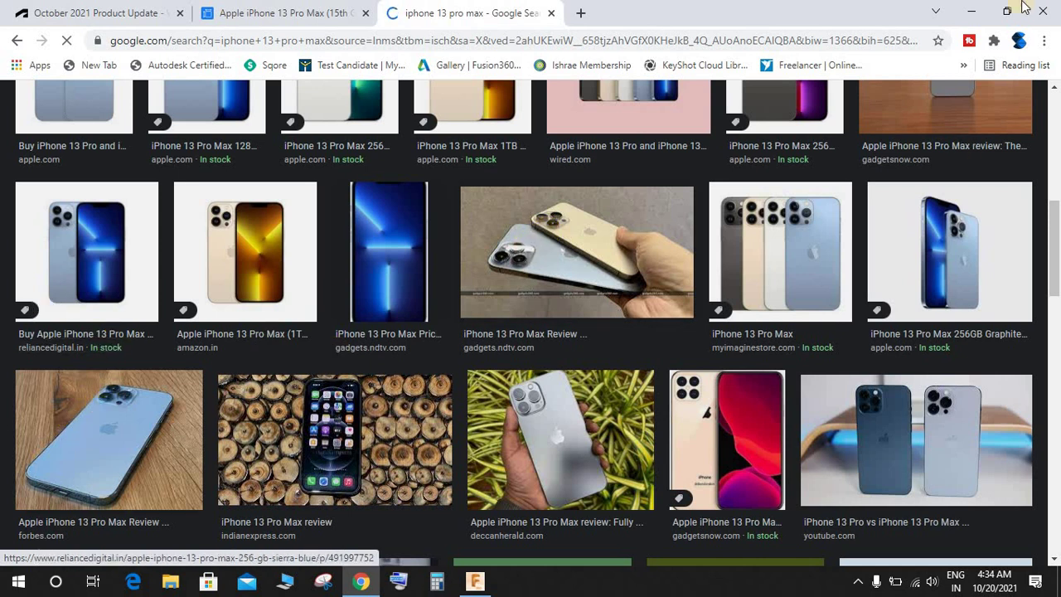
left_click(971, 11)
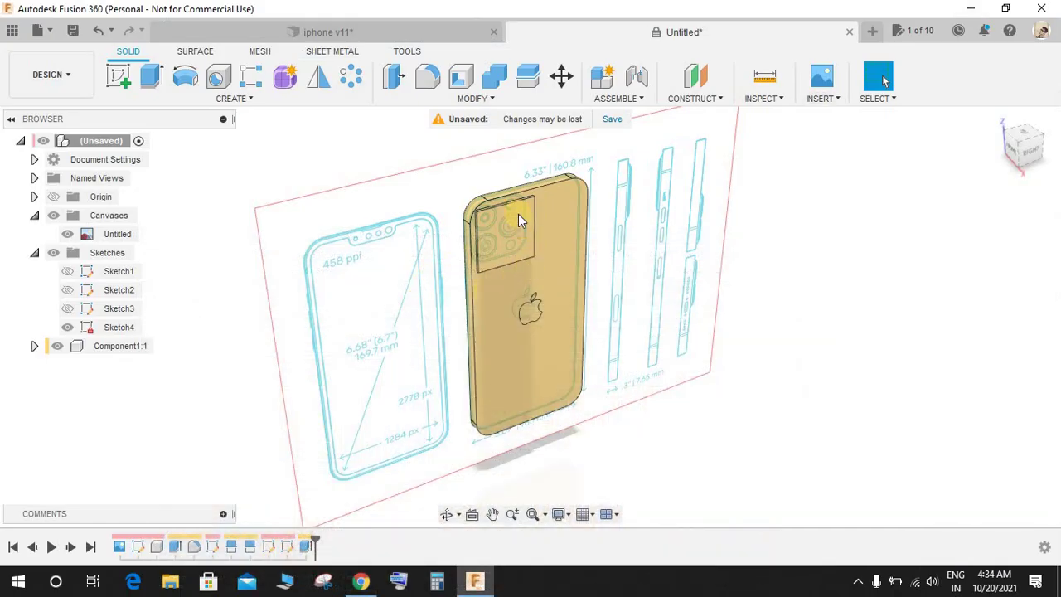
Fillet the four short corner edges of the raised camera module with a 9.873 mm radius, matching the rounded outline on the canvas
scroll(518, 214, "up", 4)
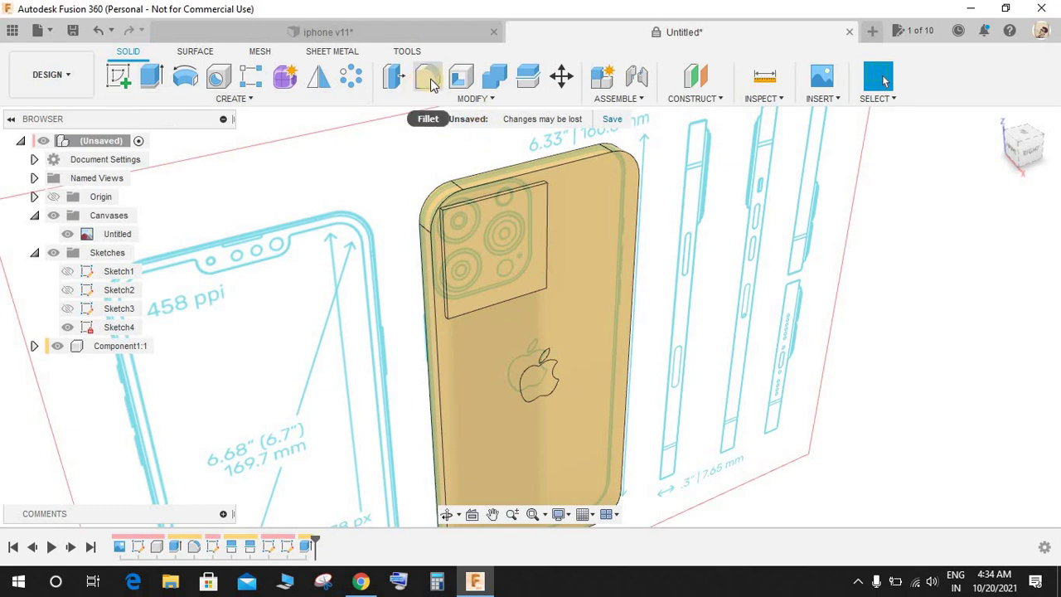
scroll(396, 213, "up", 4)
left_click(504, 276)
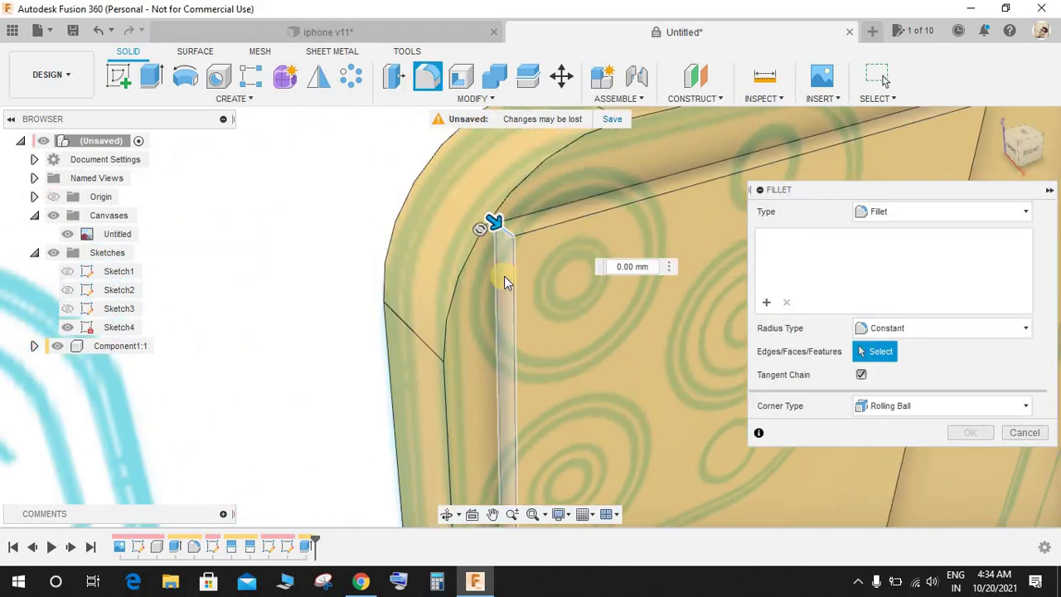
scroll(508, 292, "down", 4)
middle_click_drag(523, 311, 534, 326, "shift")
scroll(544, 345, "up", 10)
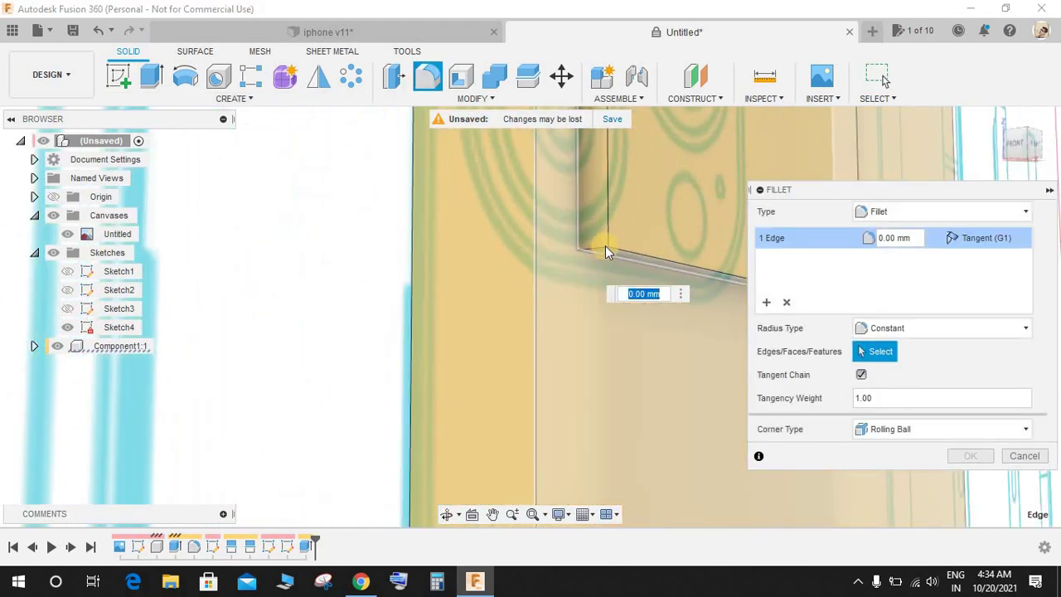
left_click(587, 276)
scroll(585, 277, "down", 5)
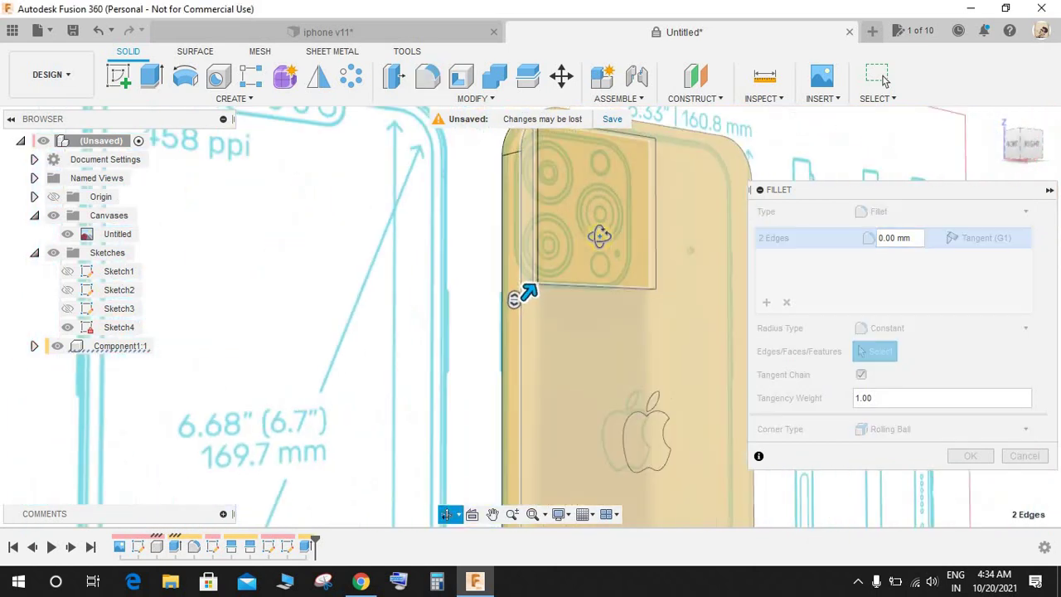
scroll(614, 257, "up", 5)
scroll(606, 262, "up", 2)
left_click(603, 261)
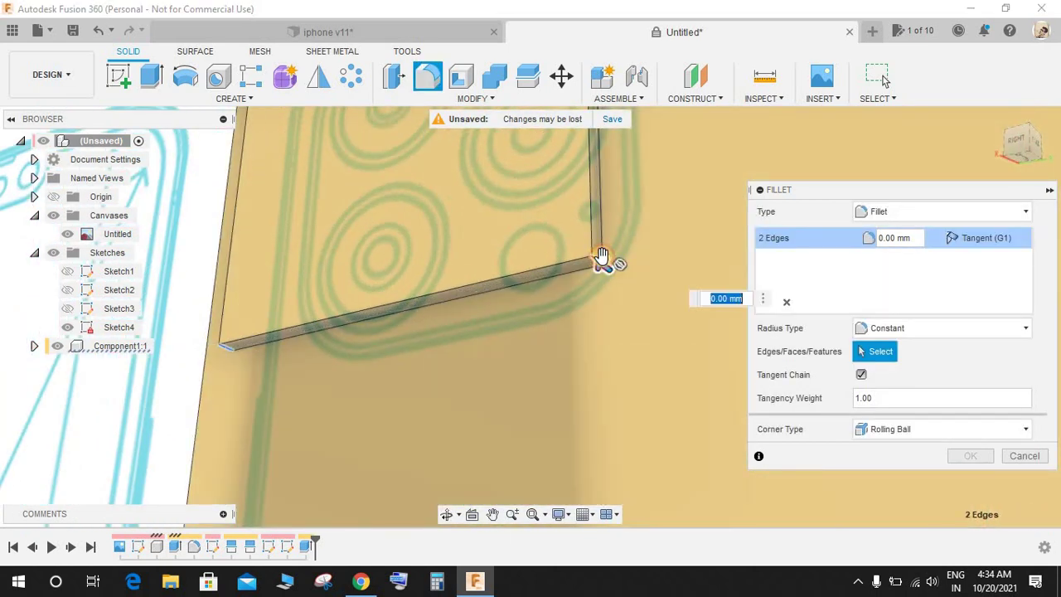
scroll(630, 240, "down", 5)
scroll(523, 267, "up", 6)
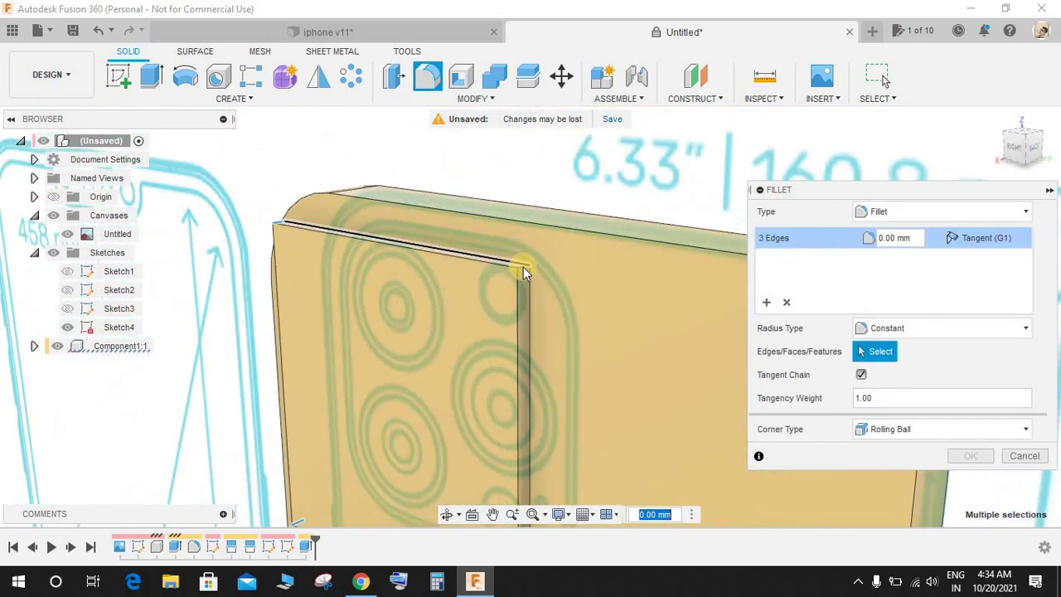
left_click(523, 267)
left_click(1026, 157)
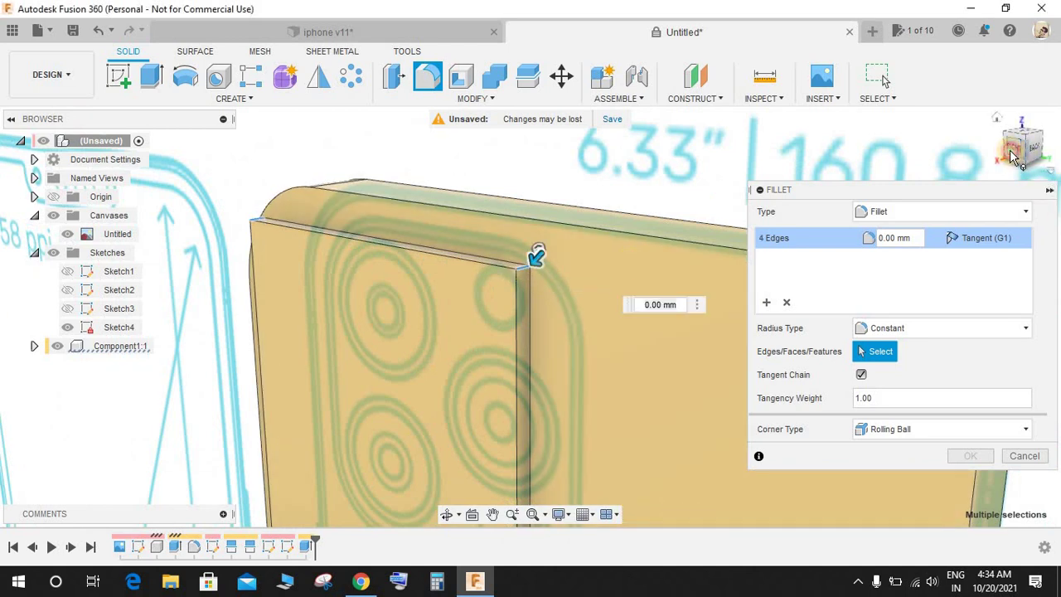
scroll(505, 276, "up", 4)
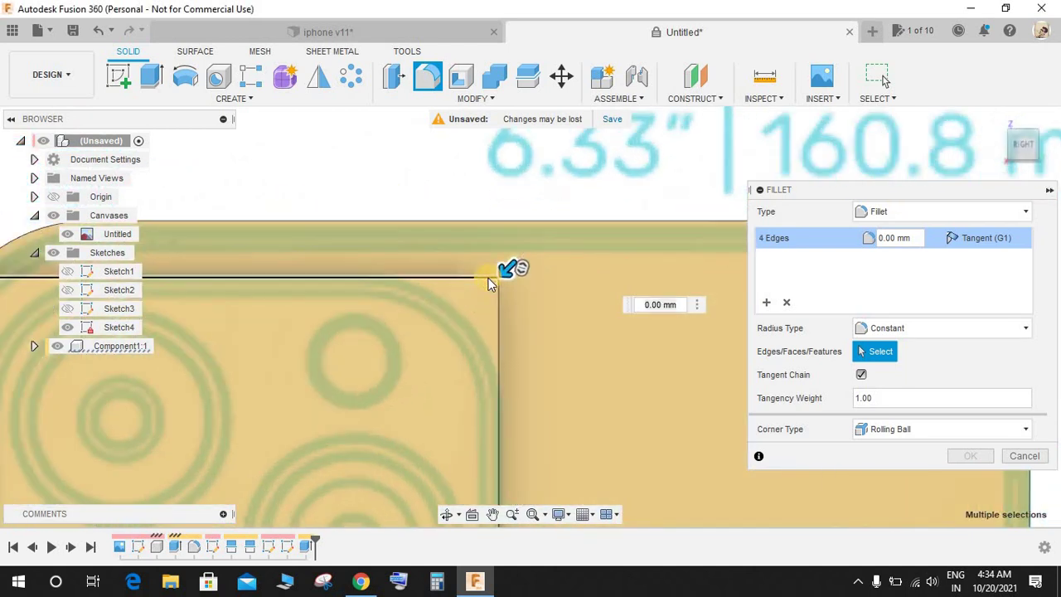
left_click_drag(457, 328, 449, 342)
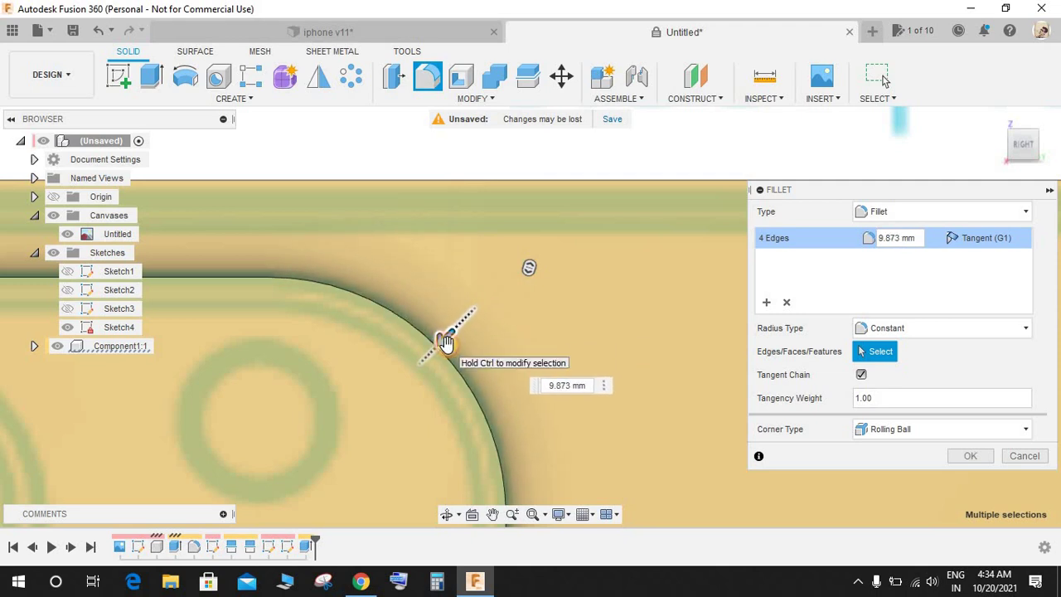
scroll(508, 362, "down", 6)
middle_click_drag(583, 374, 603, 277)
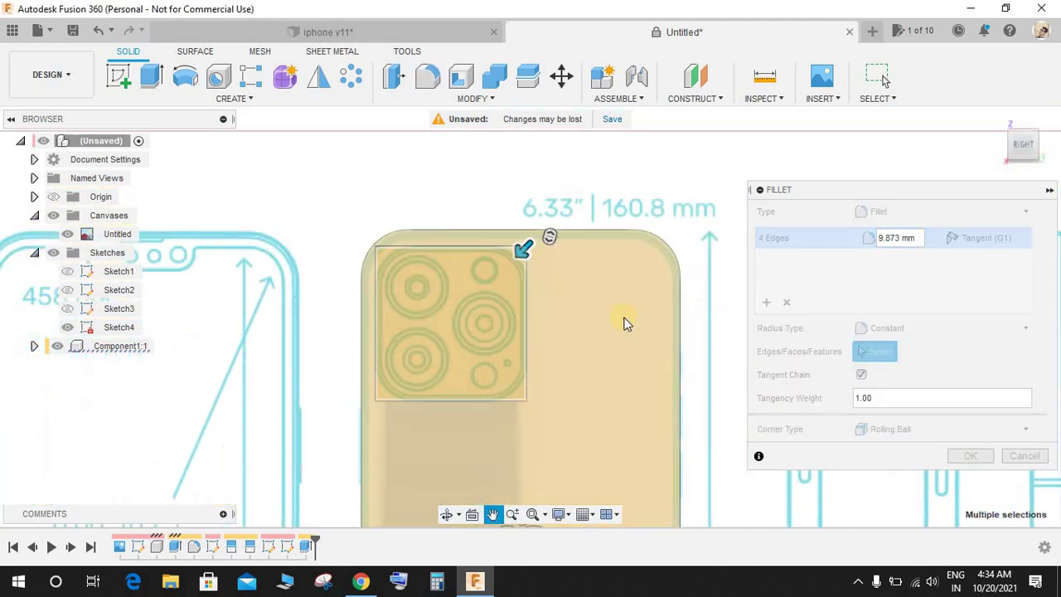
middle_click_drag(625, 324, 626, 319)
left_click(970, 456)
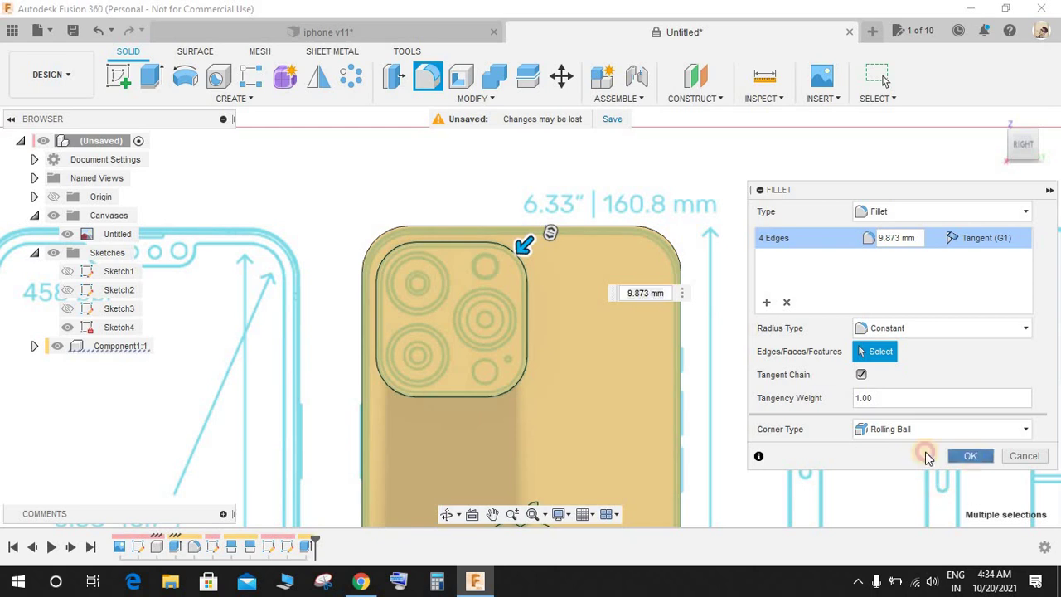
Compare the rounded camera module with the Deccan Herald photo in Chrome's image results, and return to the model in Fusion 360
middle_click_drag(561, 338, 803, 292, "shift")
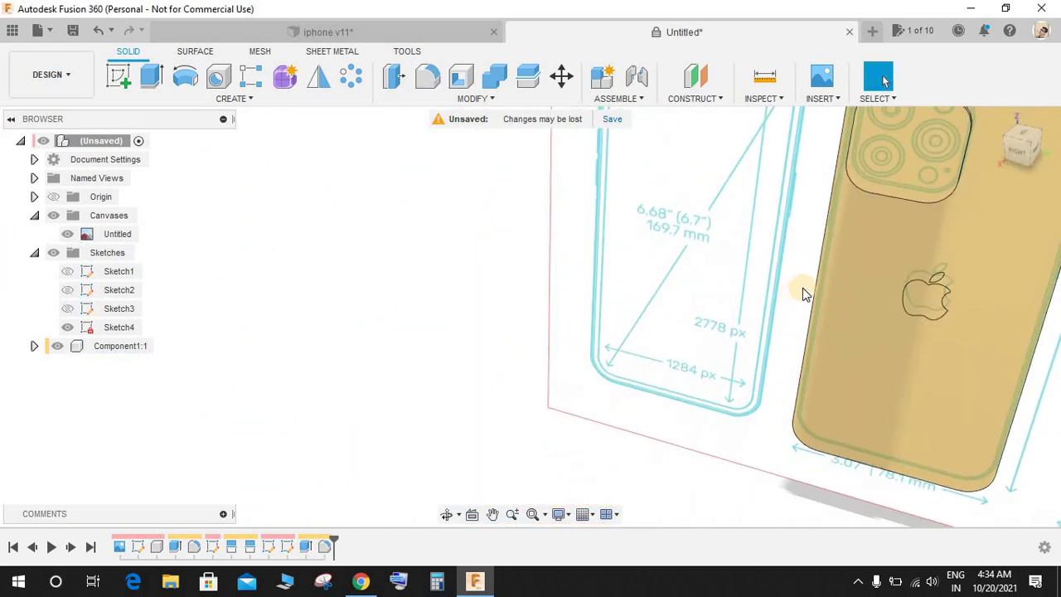
middle_click_drag(571, 395, 417, 465)
middle_click_drag(860, 186, 242, 596, "shift")
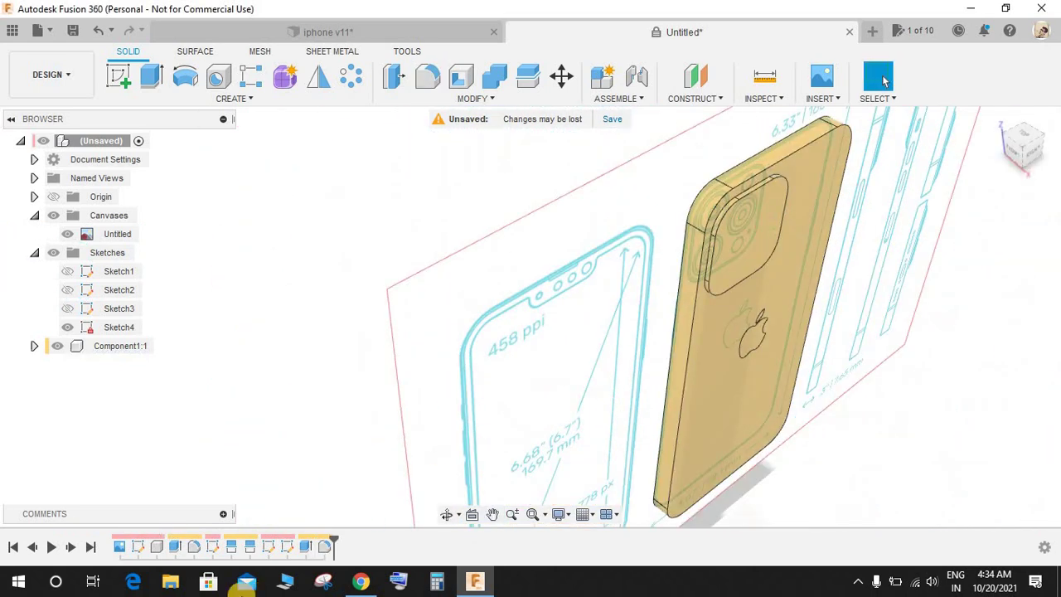
left_click(362, 581)
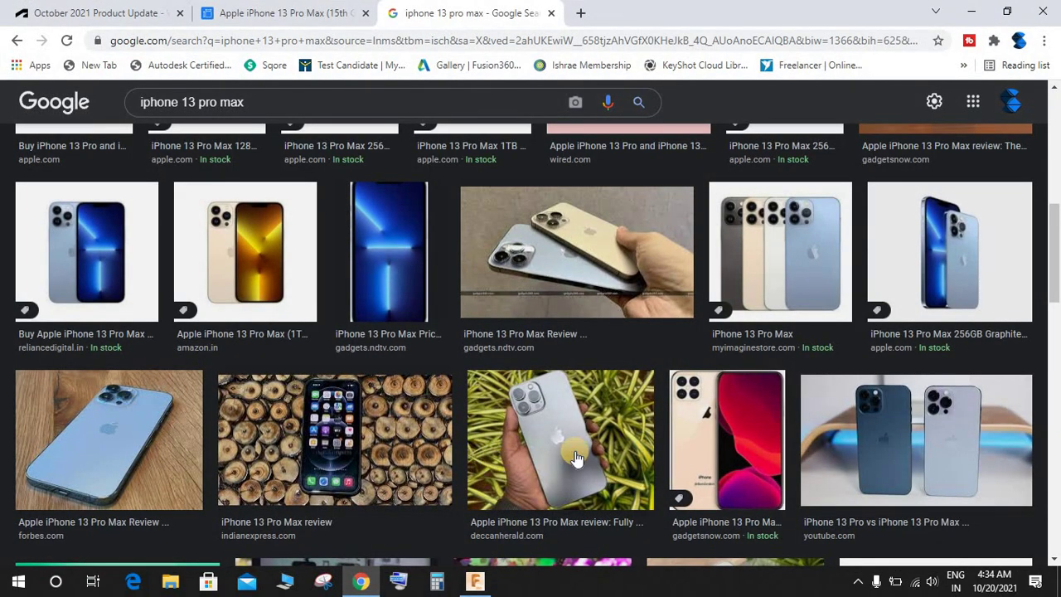
left_click(578, 459)
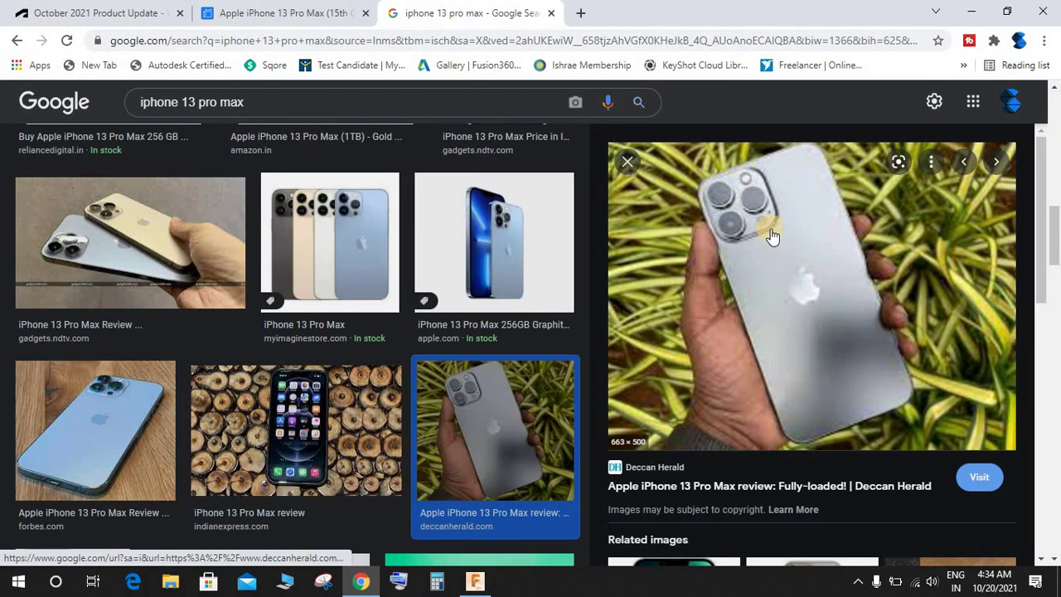
left_click(971, 13)
scroll(697, 152, "up", 5)
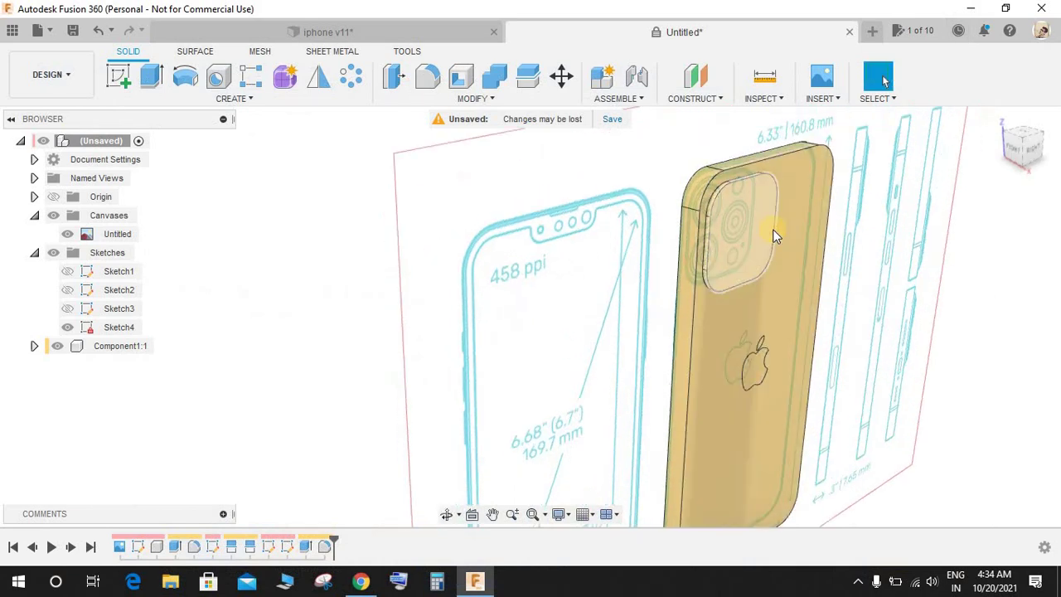
Fillet the outer edge loop of the raised camera module's face with a 1.854 mm radius
left_click(441, 80)
scroll(640, 233, "up", 4)
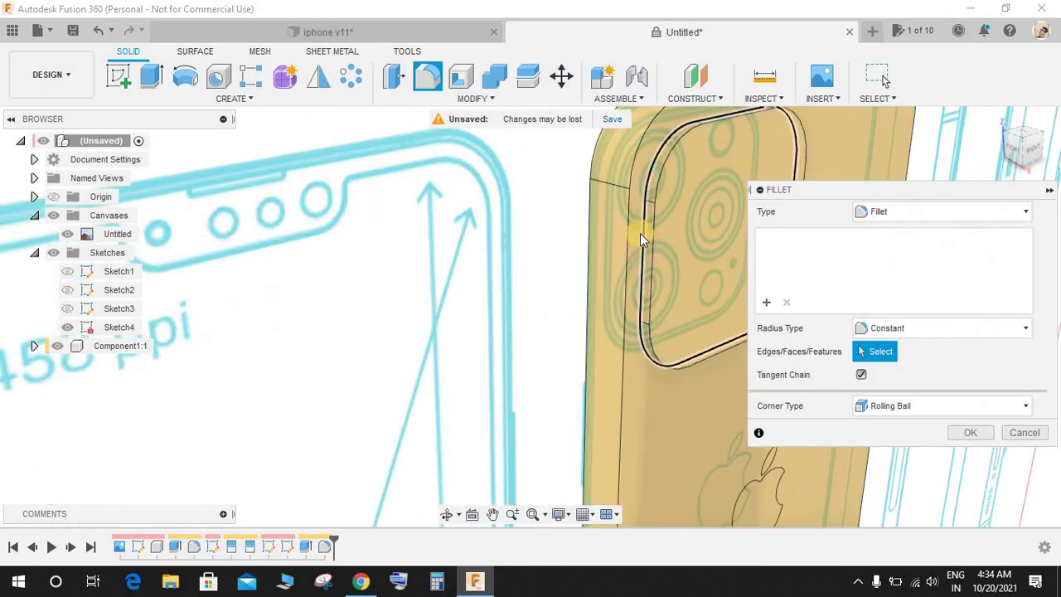
left_click(641, 233)
scroll(654, 237, "up", 2)
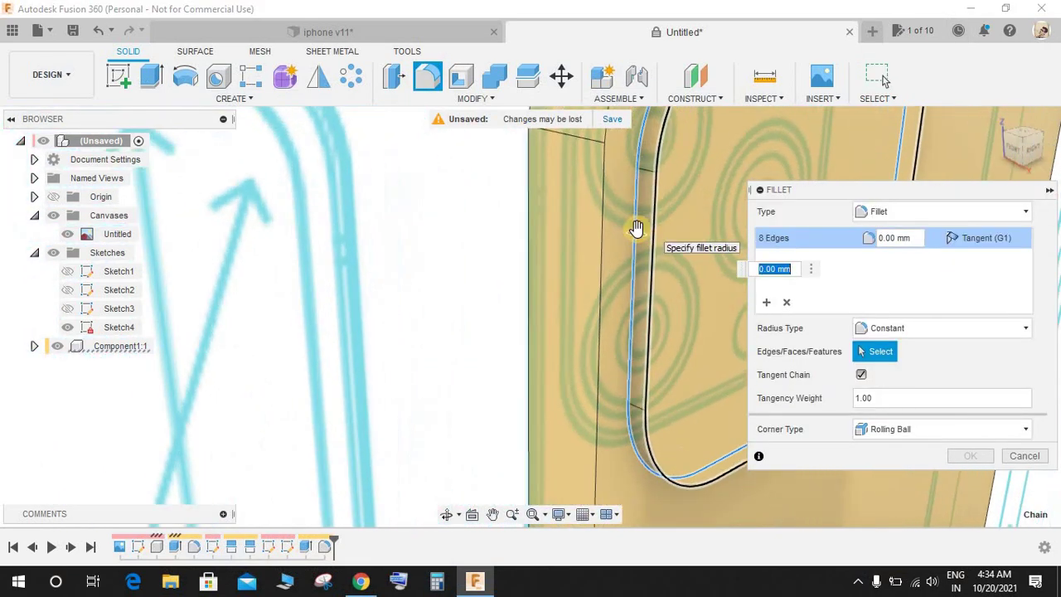
left_click_drag(637, 230, 636, 232)
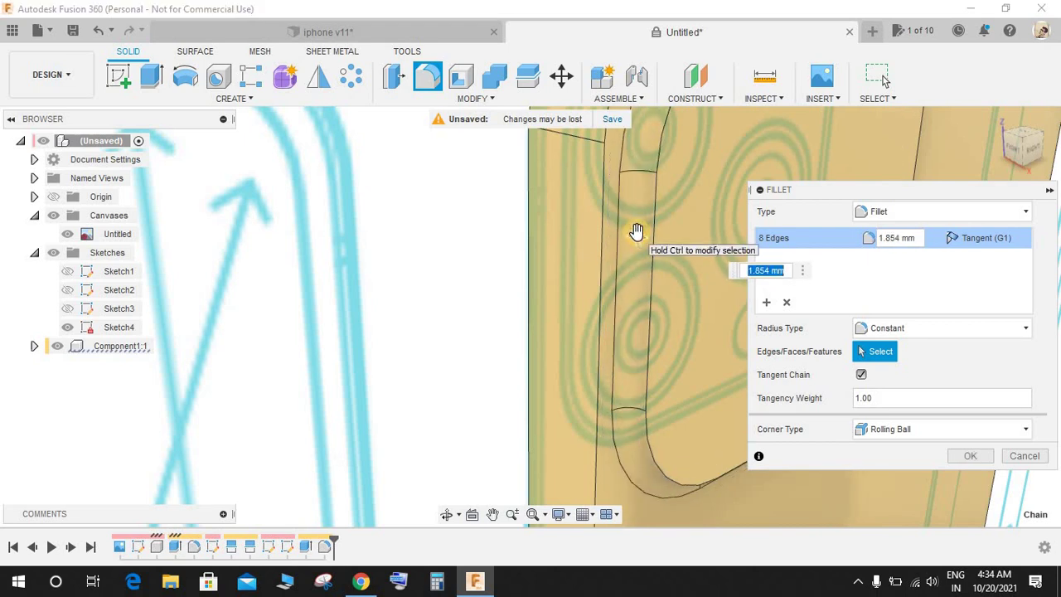
key("Return")
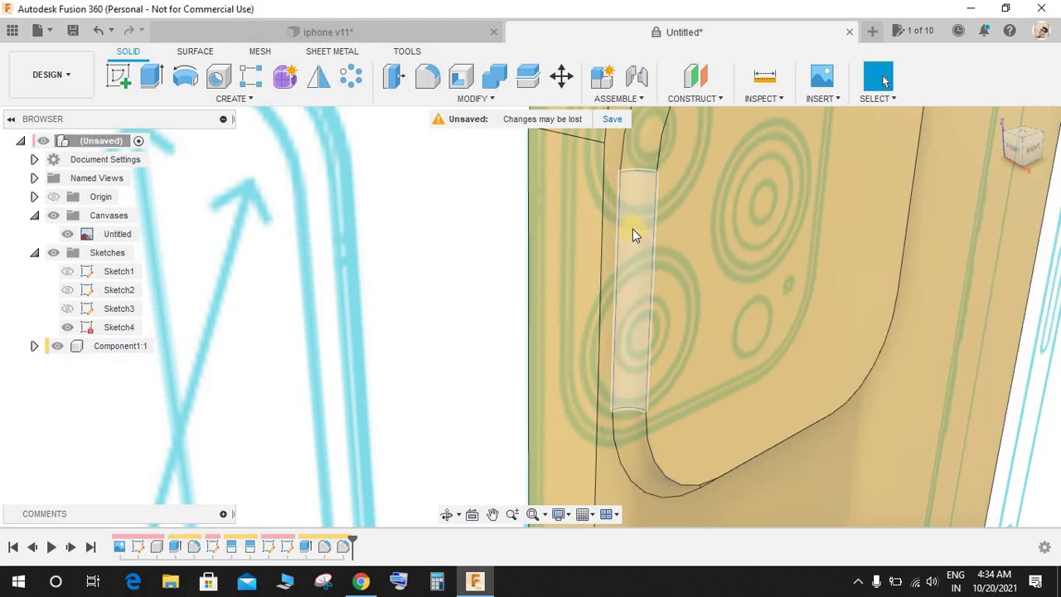
Sketch on the camera module's top face and trace a center-diameter circle over the outer ring of the middle lens nearest the phone's center
scroll(633, 229, "down", 4)
middle_click_drag(843, 310, 765, 296, "shift")
scroll(766, 296, "down", 3)
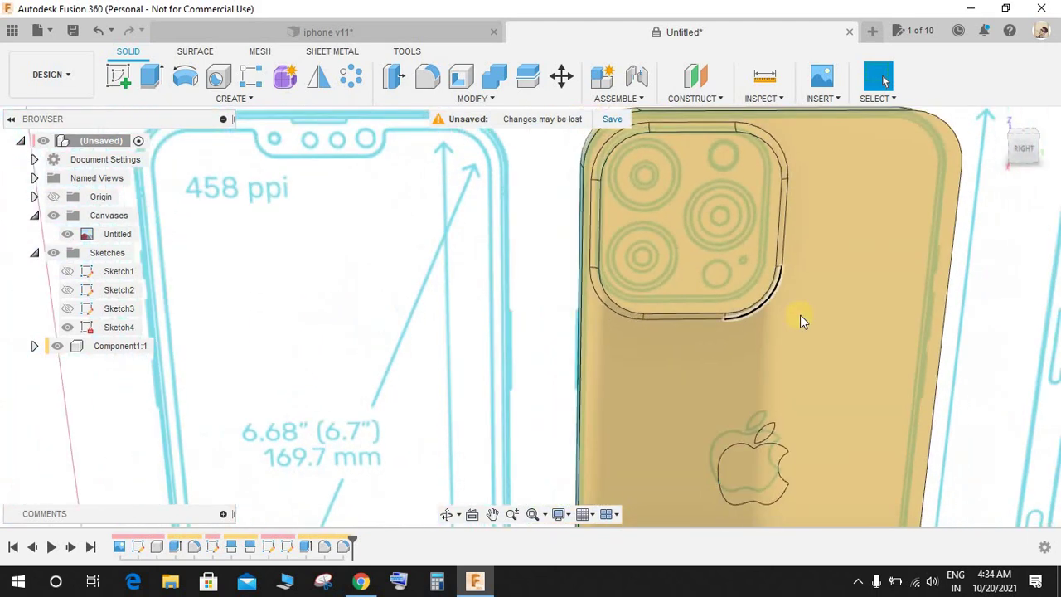
scroll(815, 217, "up", 2)
left_click(121, 73)
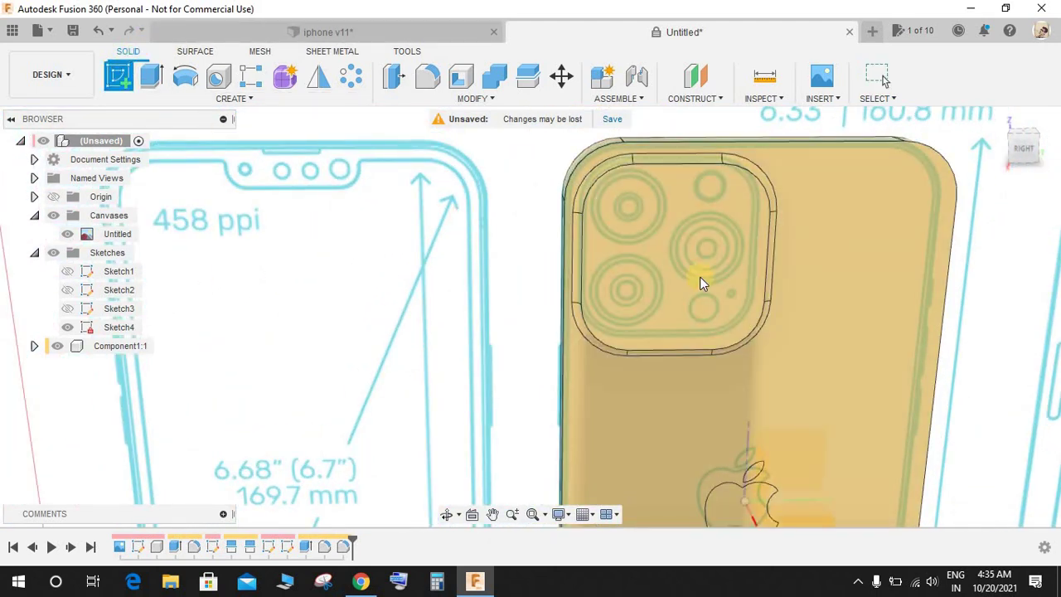
left_click(694, 275)
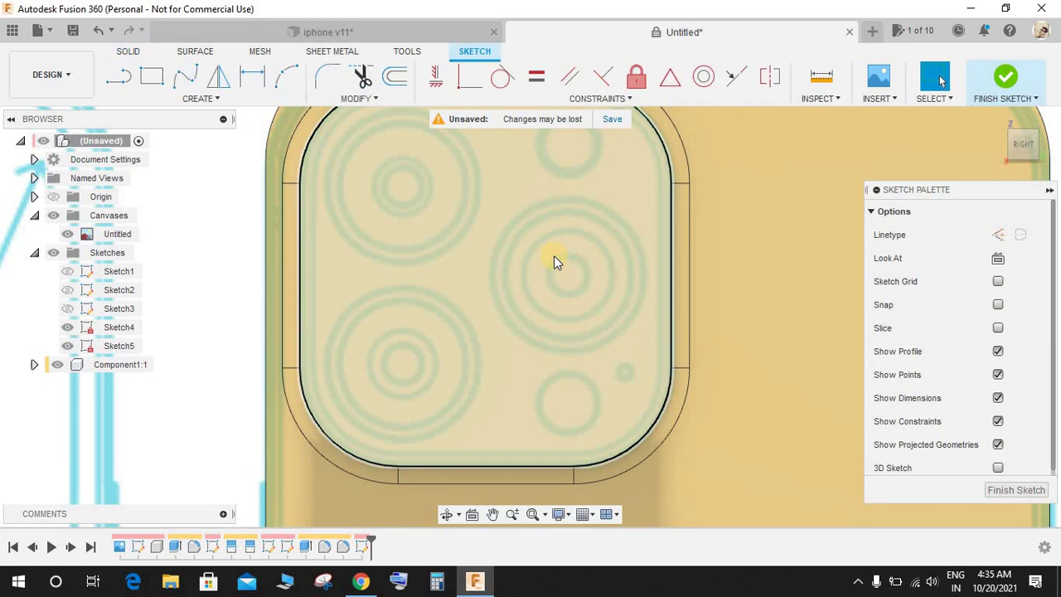
key("c")
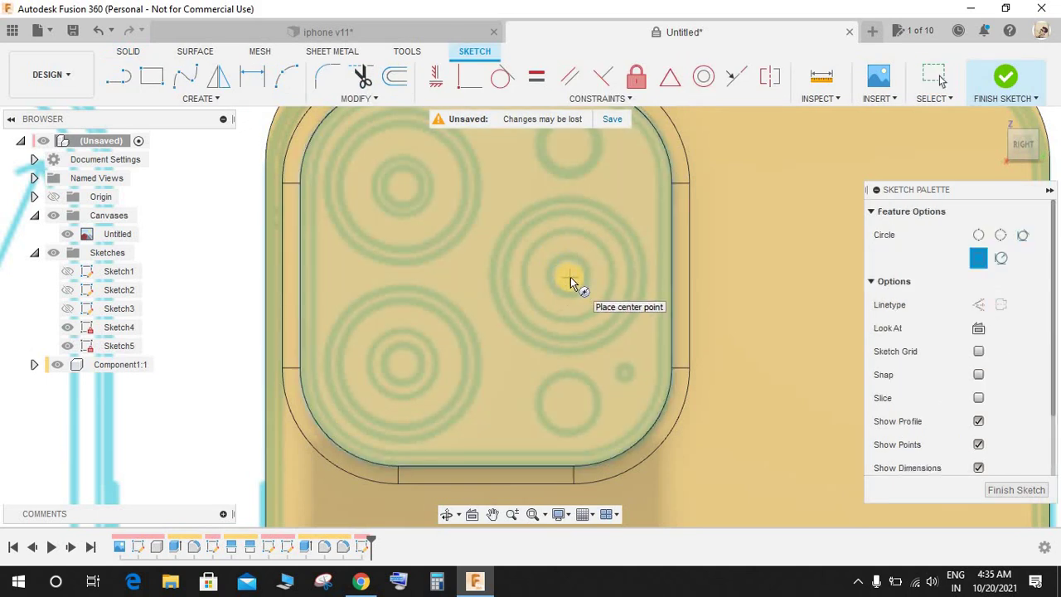
left_click(567, 274)
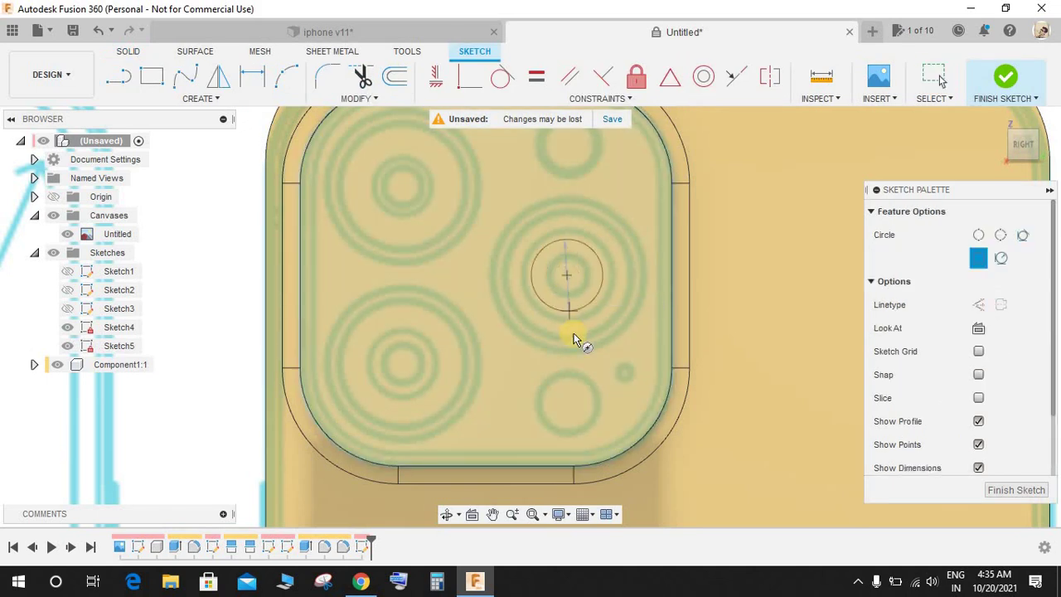
left_click(574, 347)
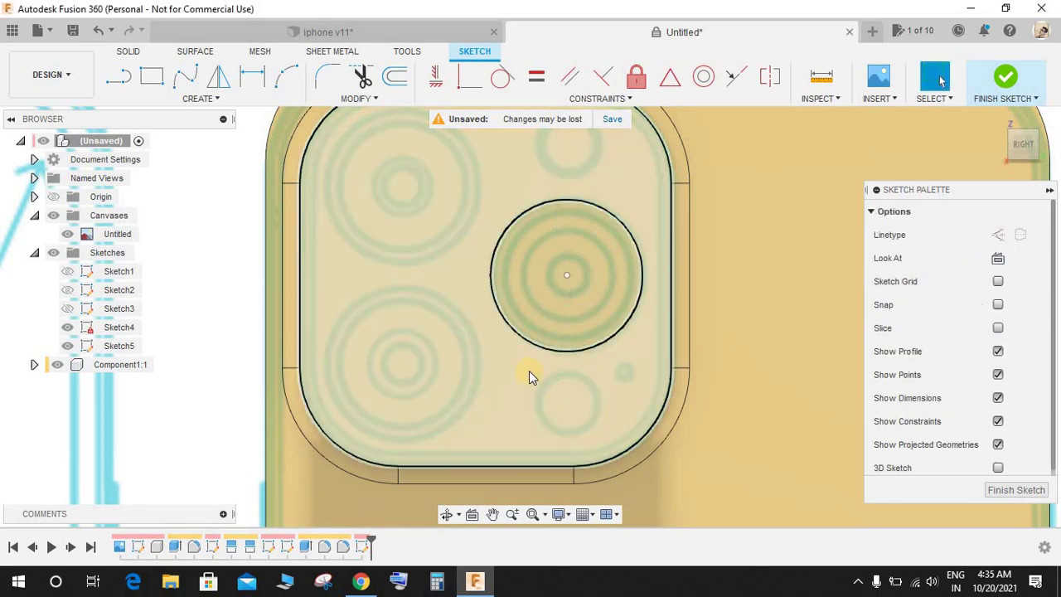
Trace circles over the outer rings of the two remaining large lenses on the canvas and finish the sketch
scroll(397, 372, "up", 5)
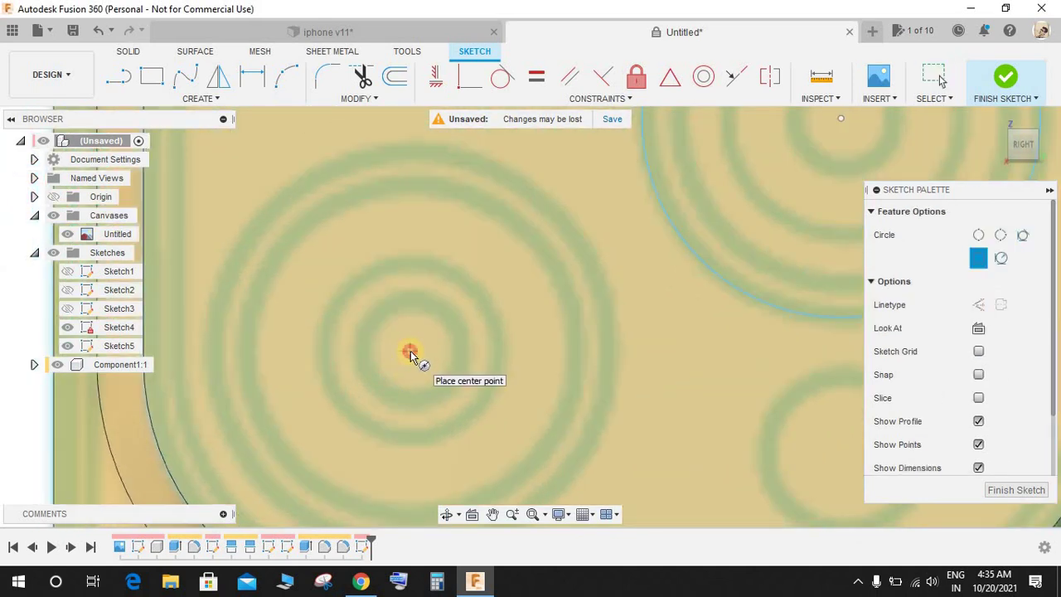
left_click(409, 352)
key("Escape")
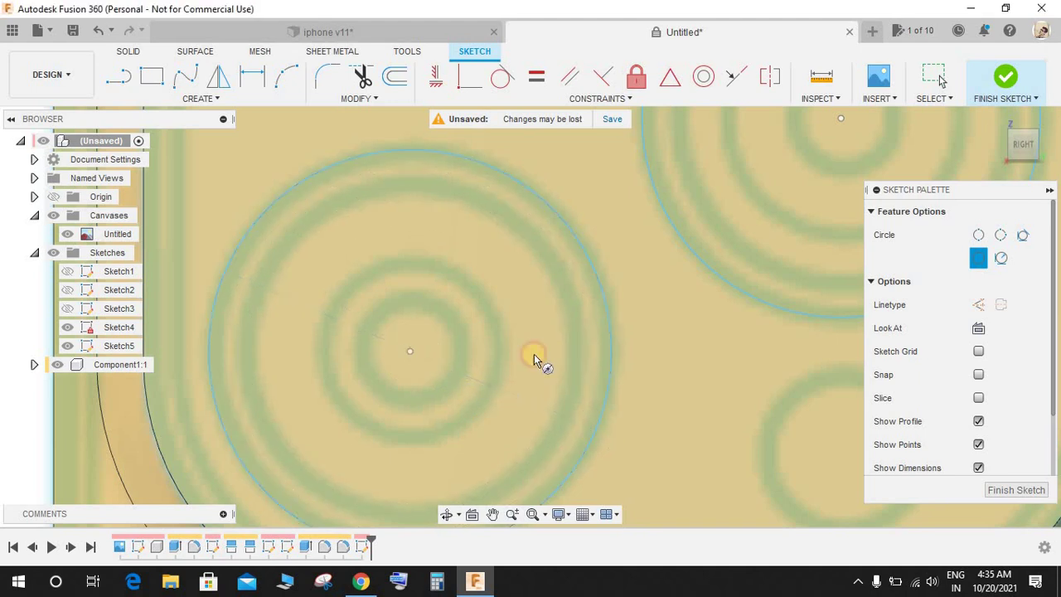
scroll(540, 360, "down", 6)
scroll(528, 207, "up", 5)
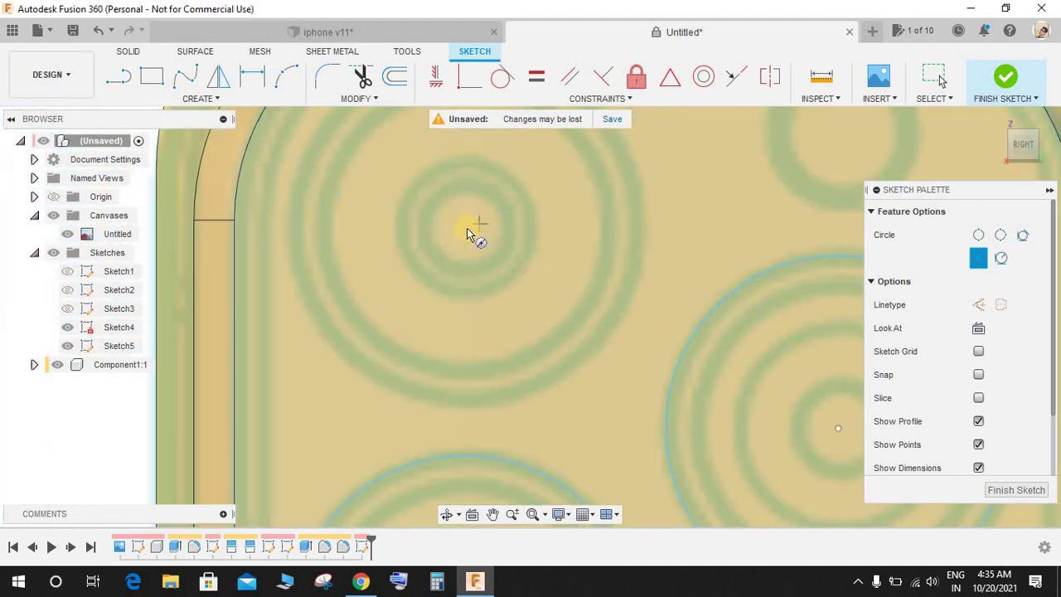
left_click(580, 358)
key("Escape")
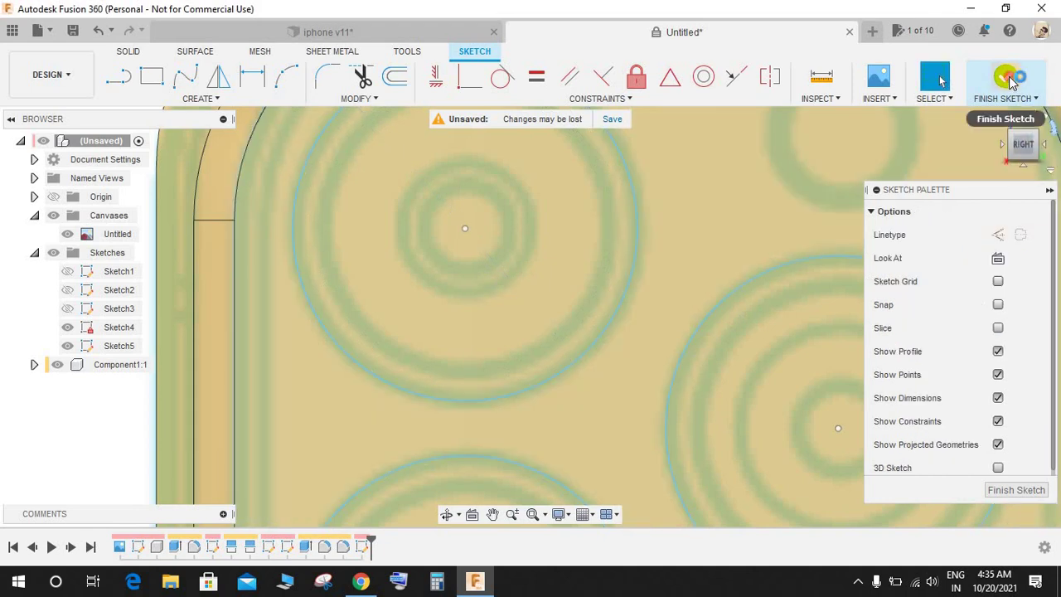
left_click(1005, 76)
Extrude the three lens circles 1.5 mm outward from the camera module, joined to the phone body
scroll(691, 316, "down", 5)
middle_click_drag(691, 316, 751, 314, "shift")
scroll(736, 199, "up", 2)
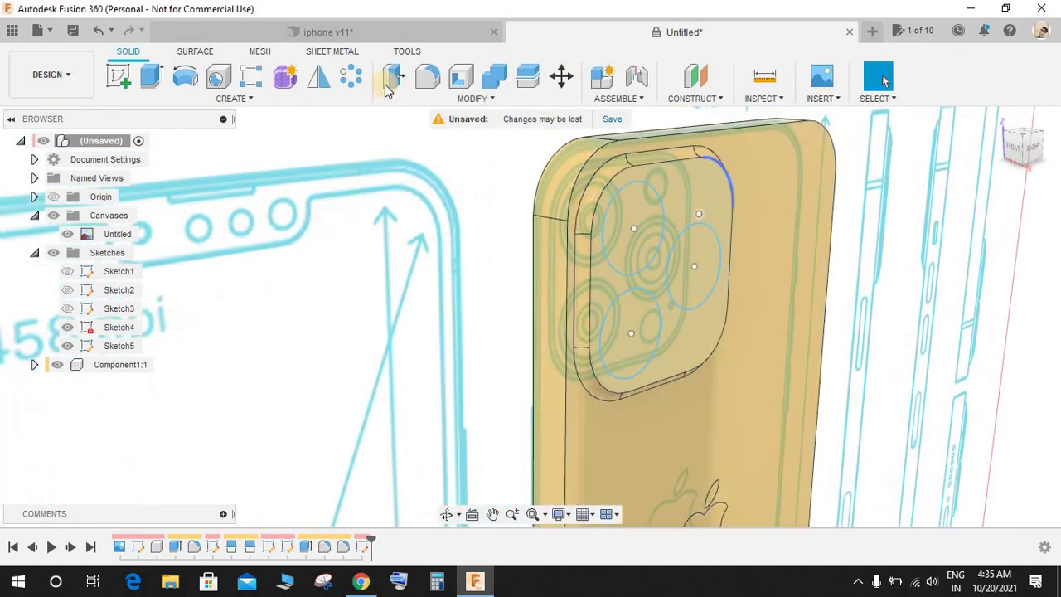
key("e")
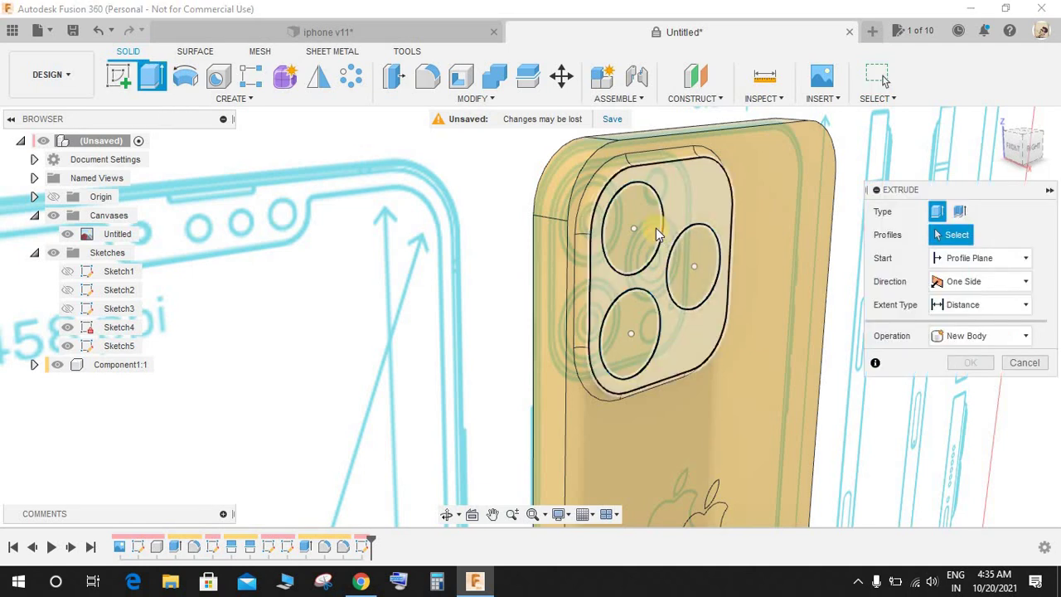
left_click(644, 229)
left_click(693, 262)
left_click(632, 343)
mouse_move(632, 344)
middle_mouse_down("shift")
mouse_move(667, 357)
mouse_move(647, 343)
middle_mouse_up("shift")
left_click_drag(645, 343, 656, 350)
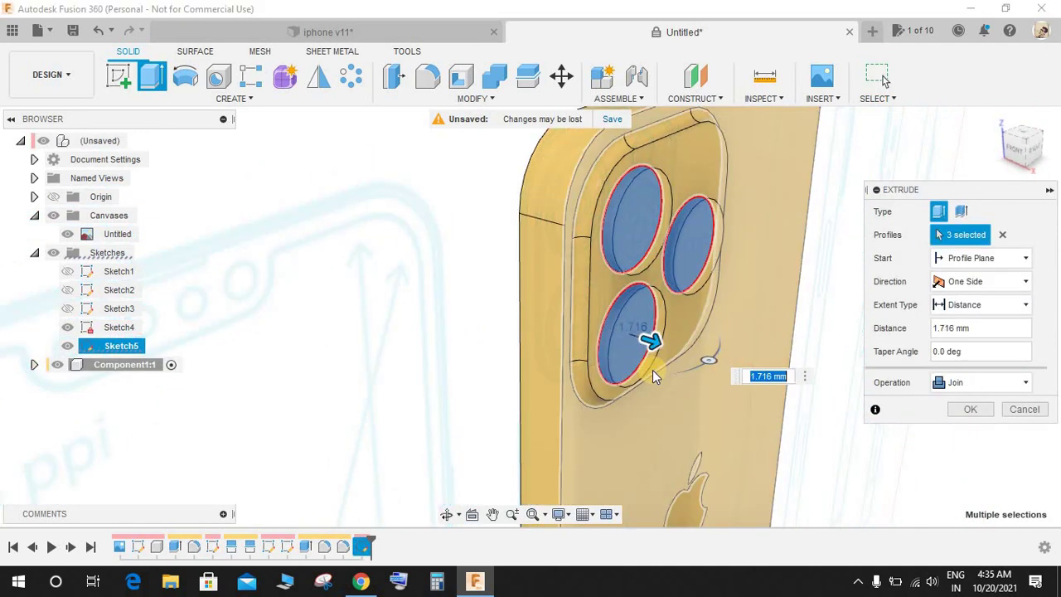
type("1.5")
key("Return")
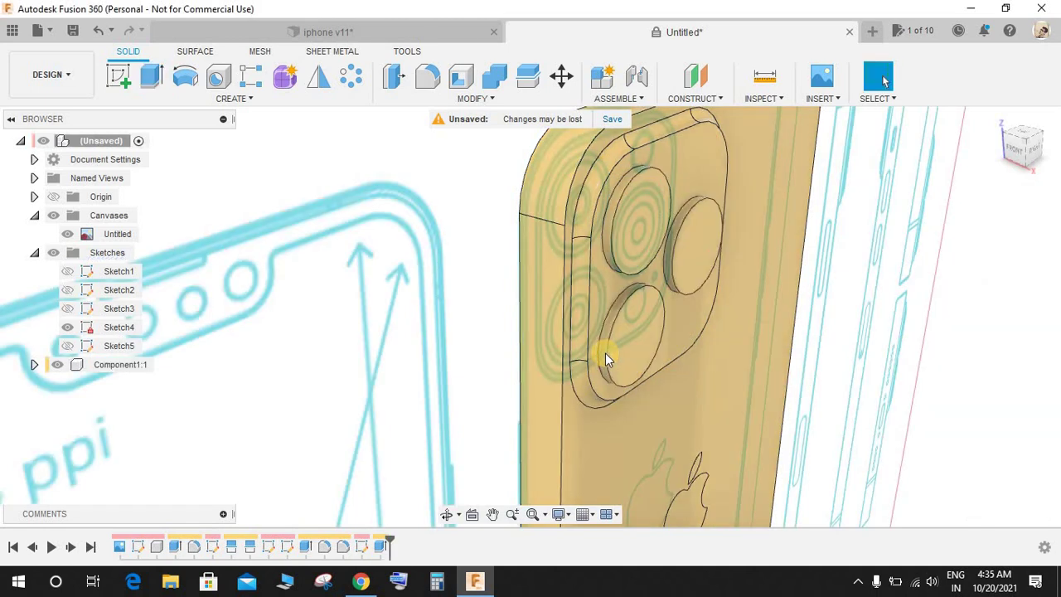
Hide the reference canvas and fillet the front and back perimeter edges of the phone body with a 2.5 mm radius
middle_click_drag(602, 341, 469, 332, "shift")
mouse_move(803, 334)
middle_mouse_down("shift")
mouse_move(649, 332)
mouse_move(642, 372)
mouse_move(731, 384)
mouse_move(708, 336)
mouse_move(789, 370)
mouse_move(638, 373)
mouse_move(749, 374)
mouse_move(689, 349)
mouse_move(637, 265)
mouse_move(637, 287)
mouse_move(821, 225)
middle_mouse_up("shift")
scroll(734, 388, "down", 4)
left_click(67, 234)
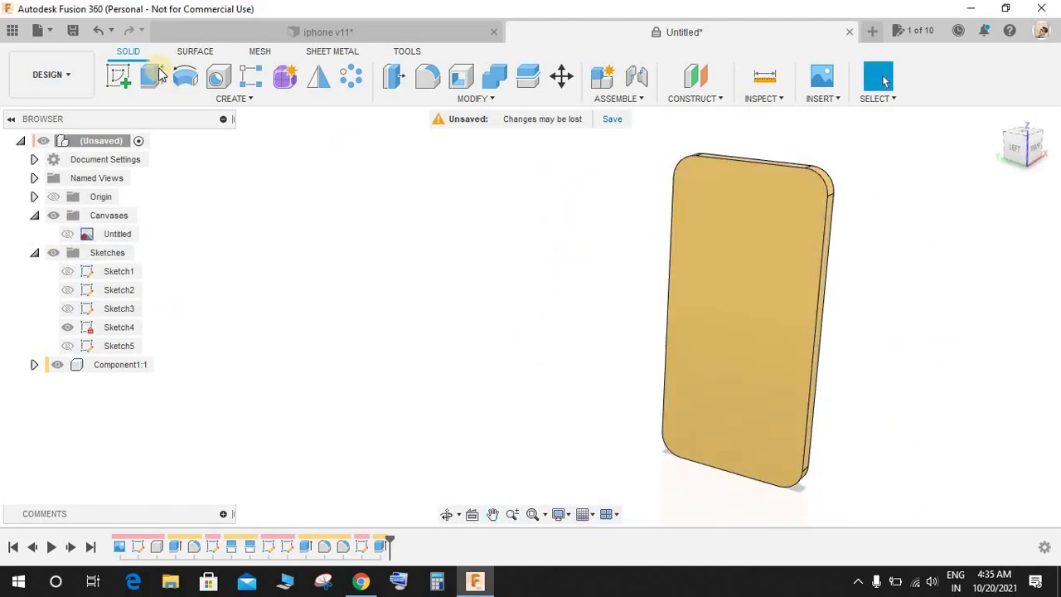
left_click(427, 77)
left_click(706, 166)
middle_click_drag(706, 166, 554, 222)
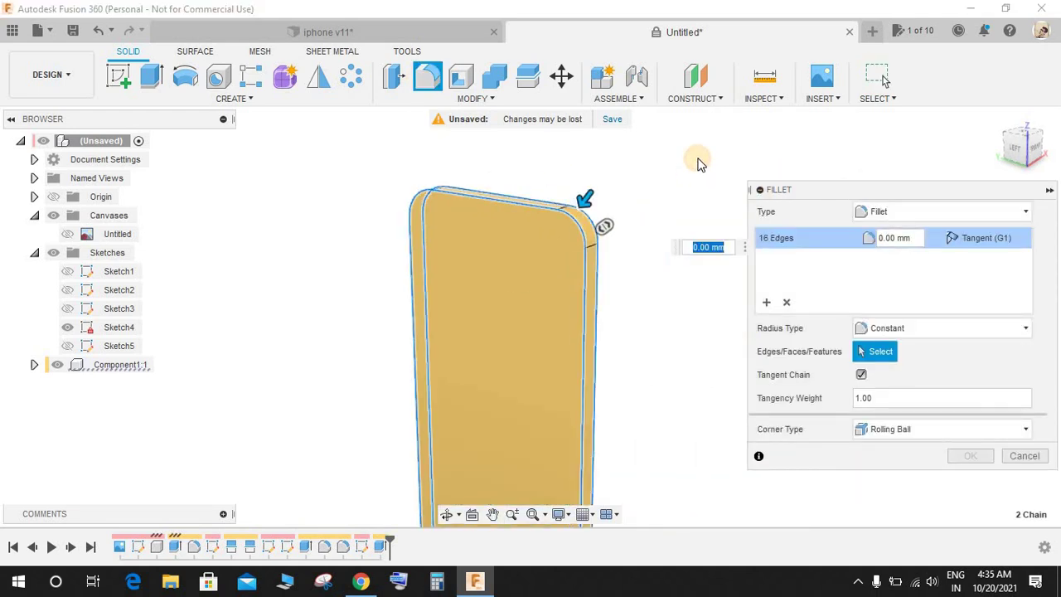
type("2.5")
key("Return")
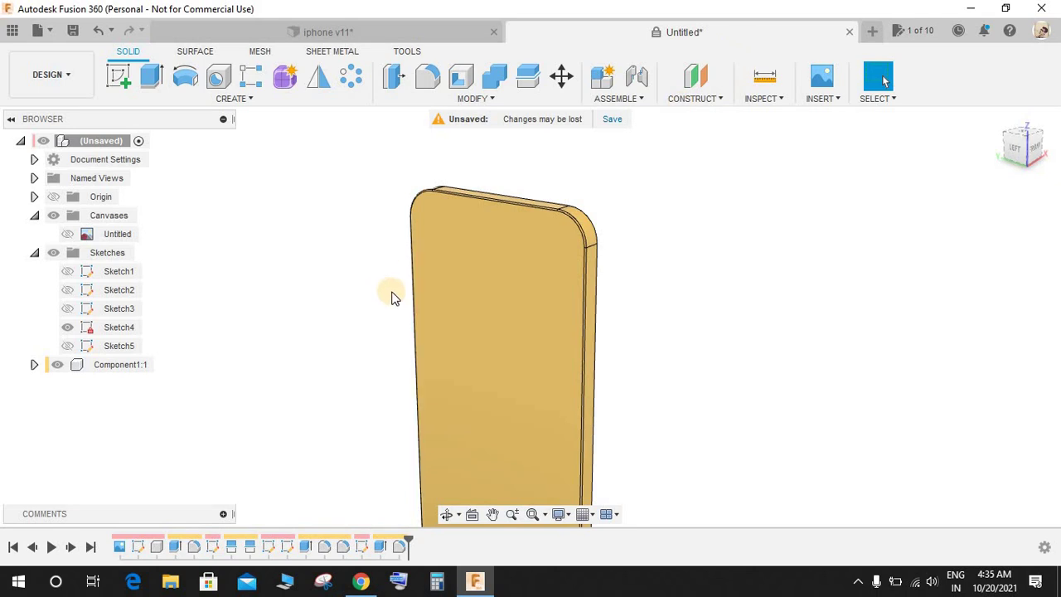
Show the reference canvas and set its X Distance to 94.509 mm, aligning the front-view drawing with the phone body
middle_click_drag(390, 296, 485, 327, "shift")
middle_click_drag(787, 318, 696, 353, "shift")
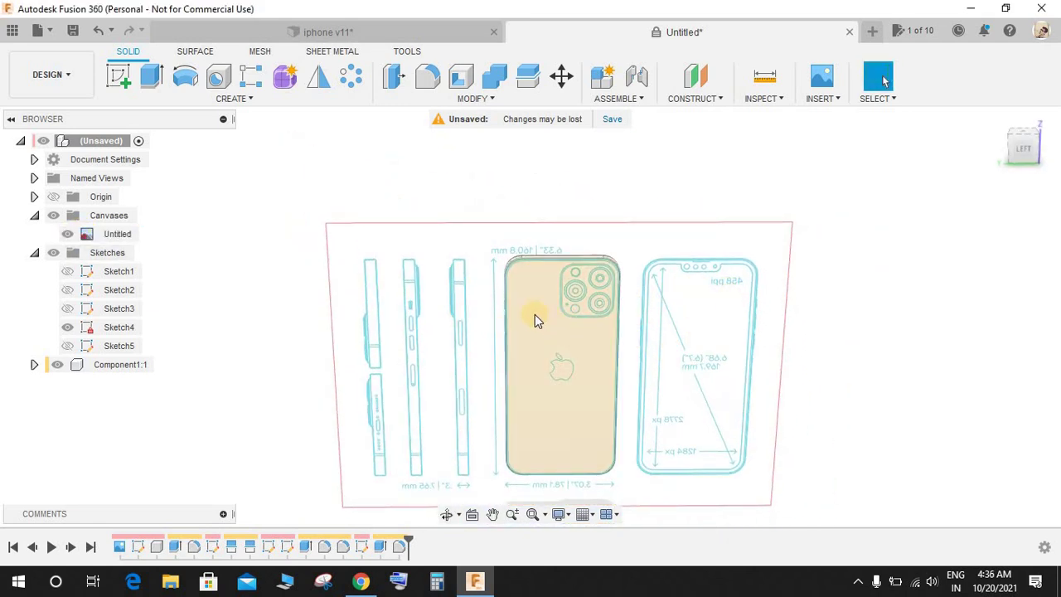
middle_click_drag(552, 322, 626, 325, "shift")
right_click(125, 235)
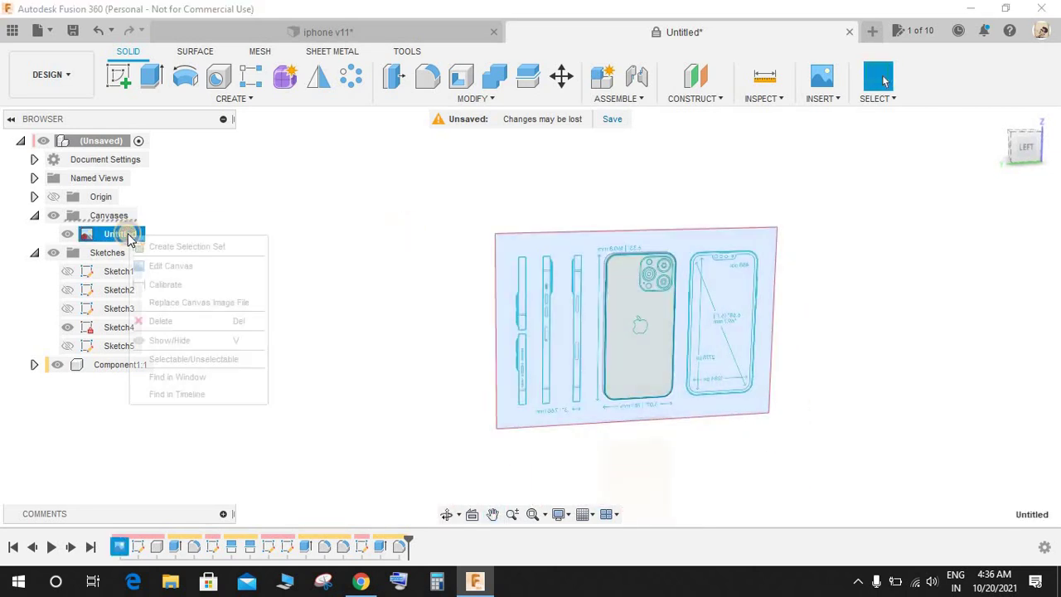
left_click(183, 273)
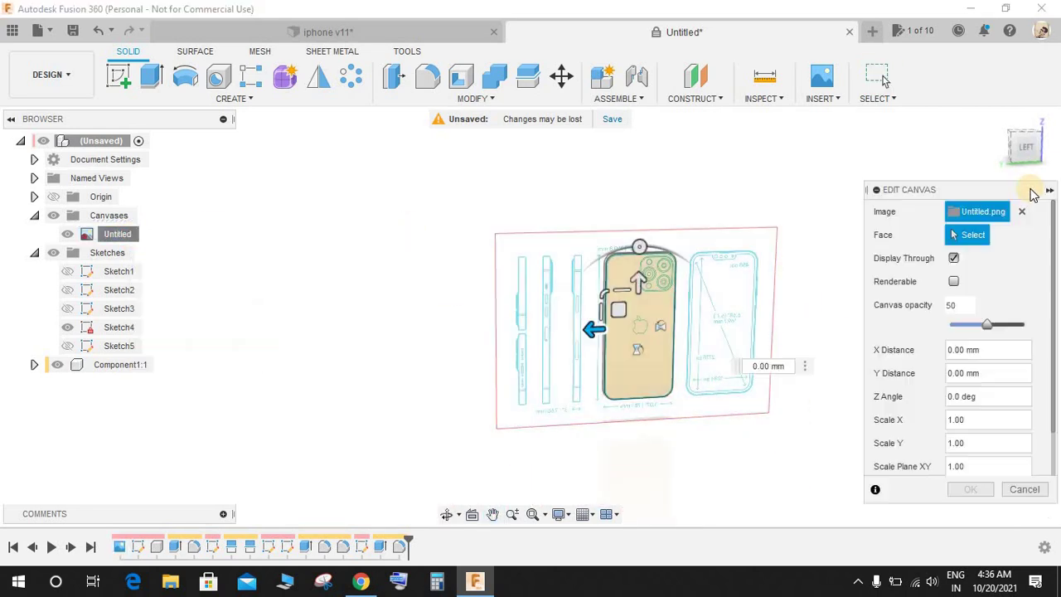
left_click(1020, 156)
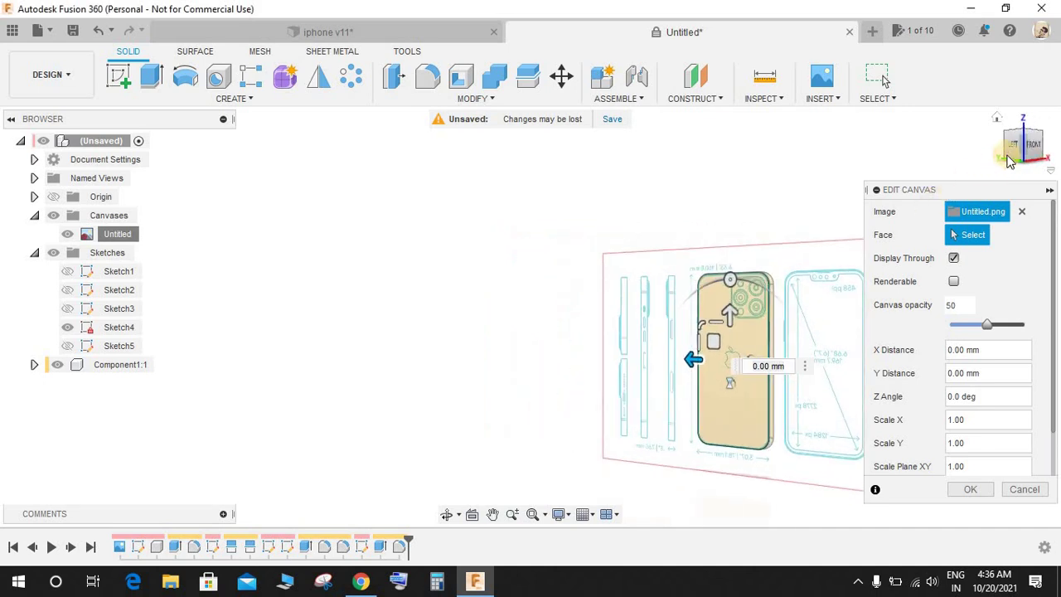
left_click(1022, 149)
scroll(756, 404, "up", 3)
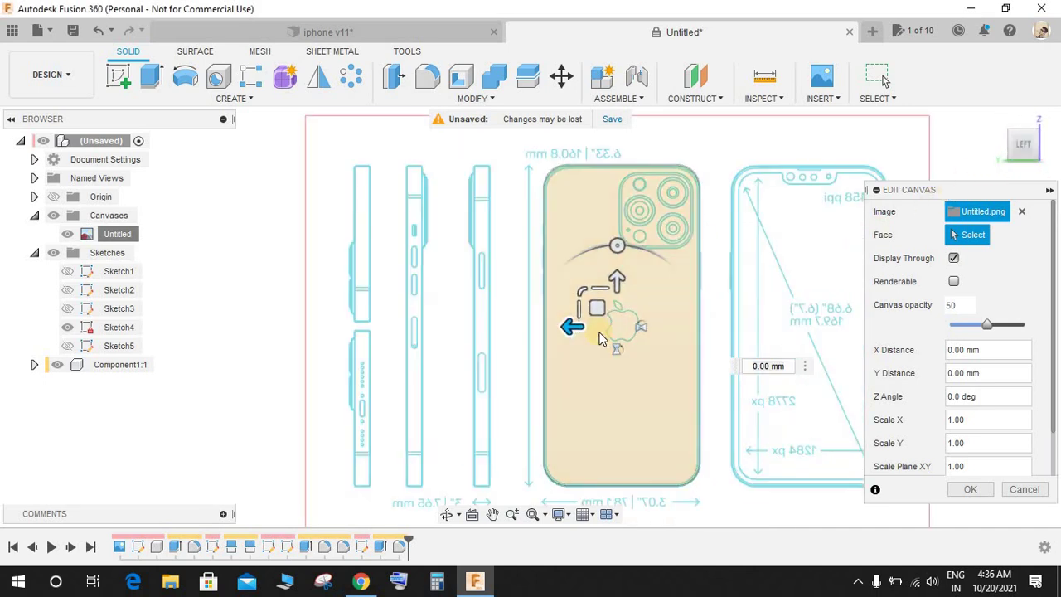
left_click_drag(576, 329, 382, 366)
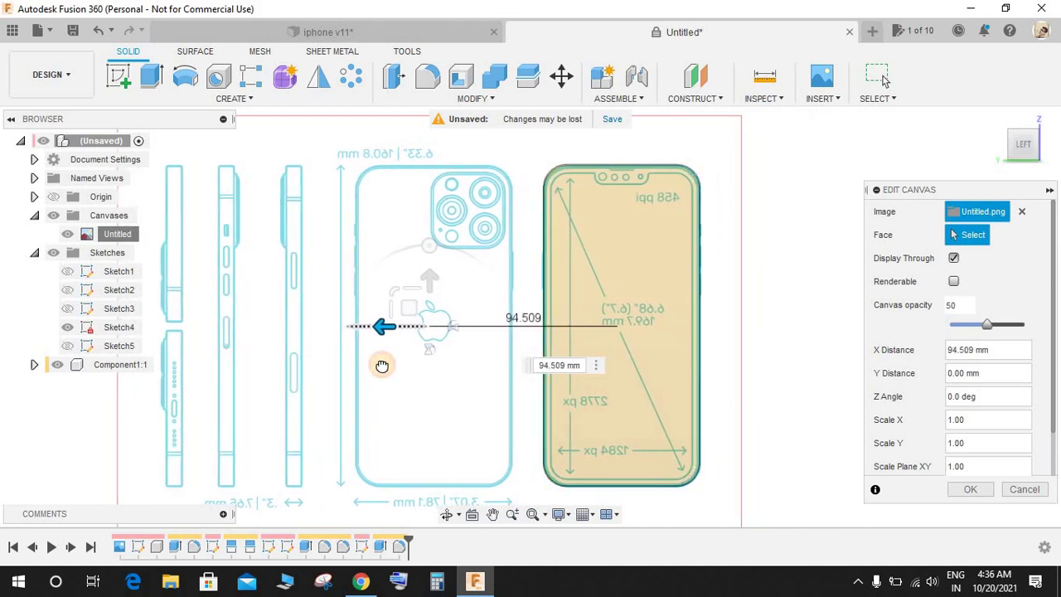
scroll(645, 161, "up", 8)
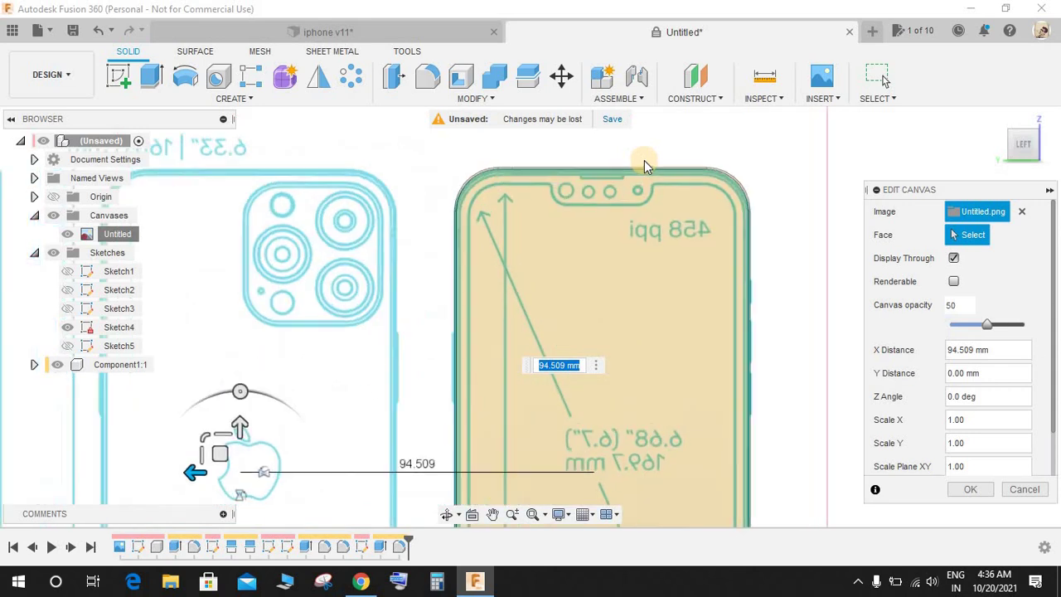
scroll(645, 163, "down", 4)
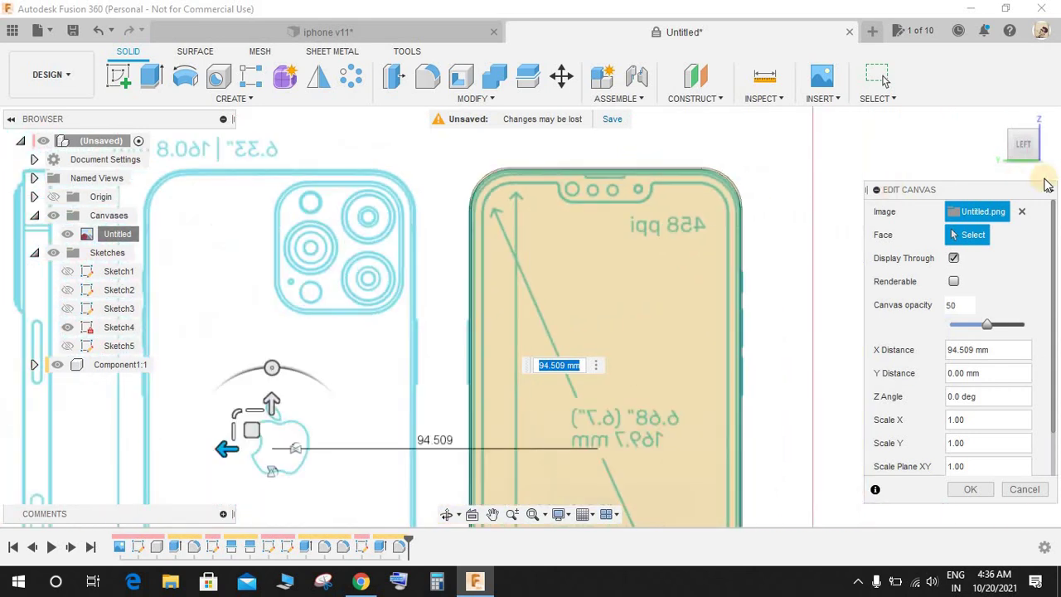
left_click(969, 491)
Create an empty sketch on the phone's front face, finish it, and hide the reference canvas
left_click(125, 81)
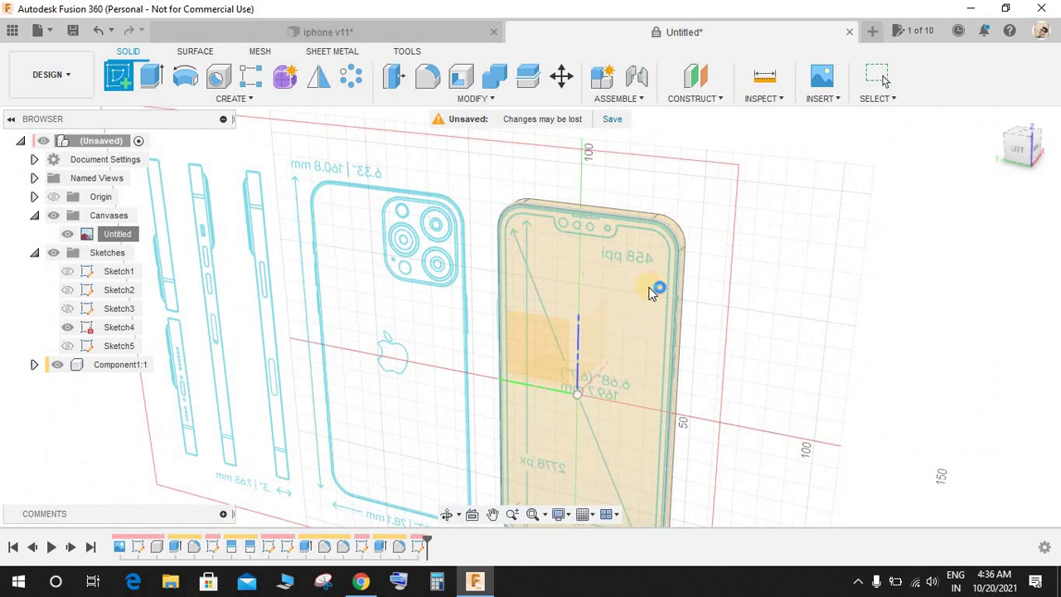
left_click(653, 283)
left_click(1005, 74)
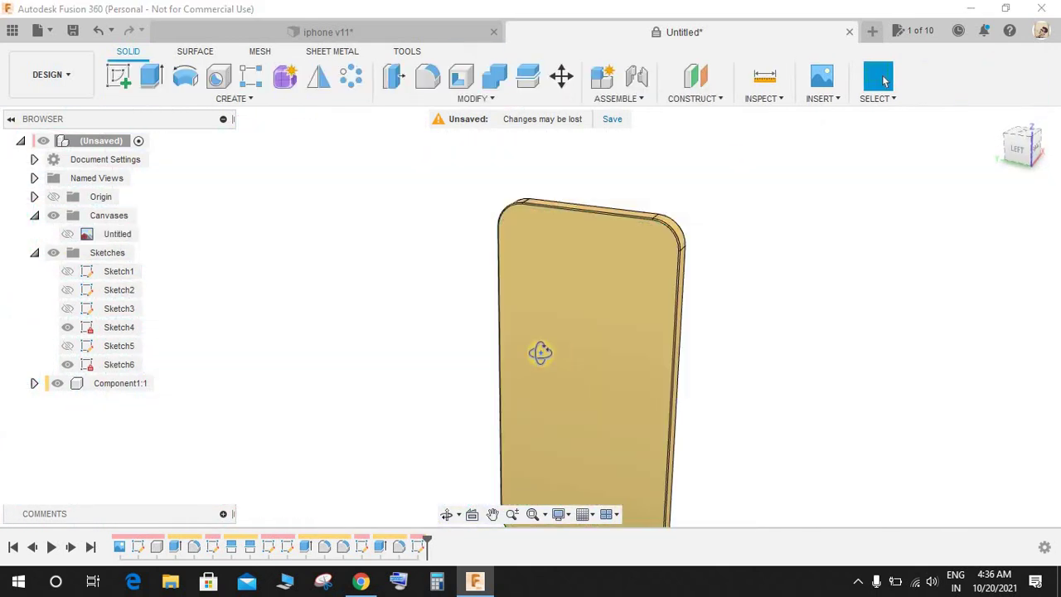
middle_click_drag(541, 353, 561, 203, "shift")
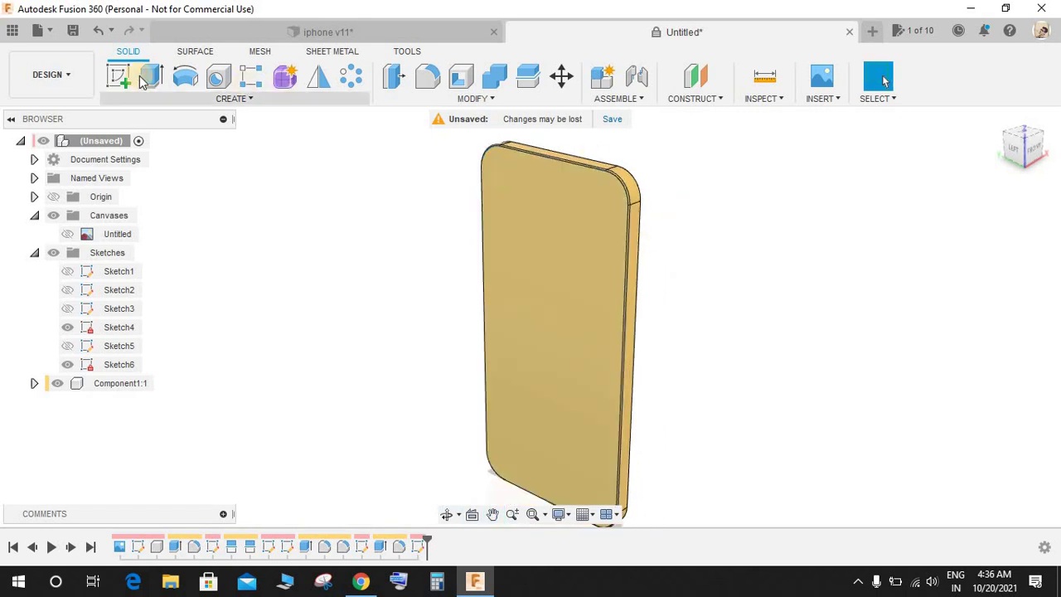